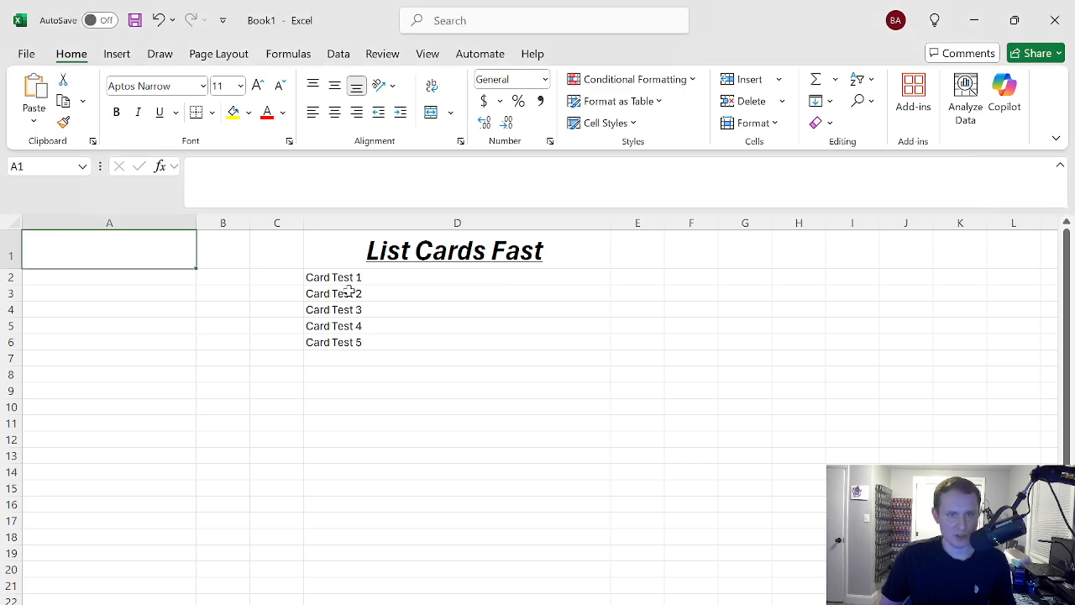
mouse_move(350, 280)
mouse_down()
mouse_move(357, 324)
mouse_move(365, 276)
mouse_up()
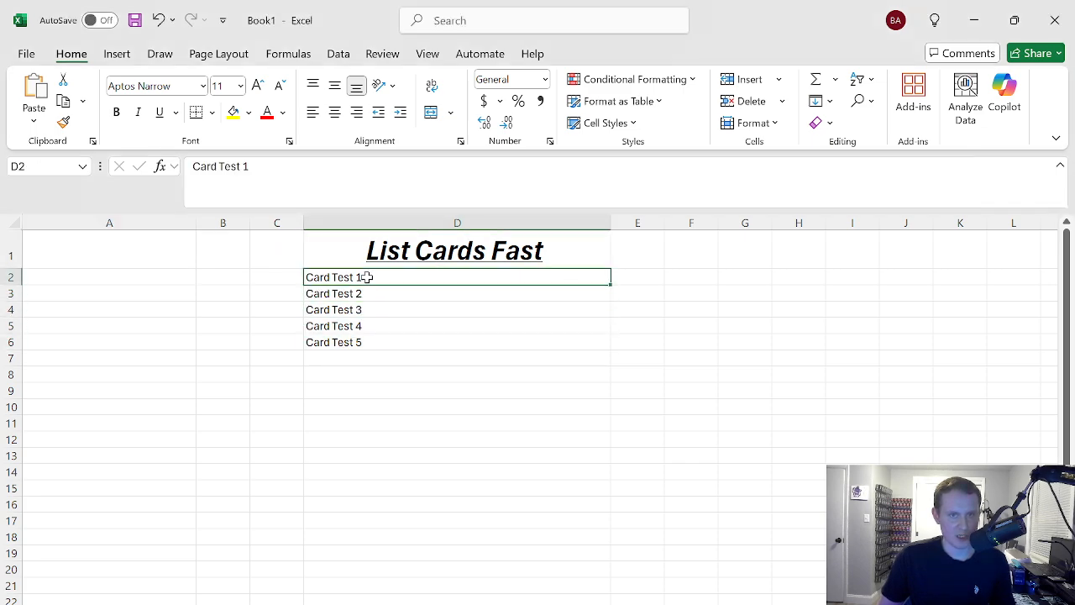
click(131, 258)
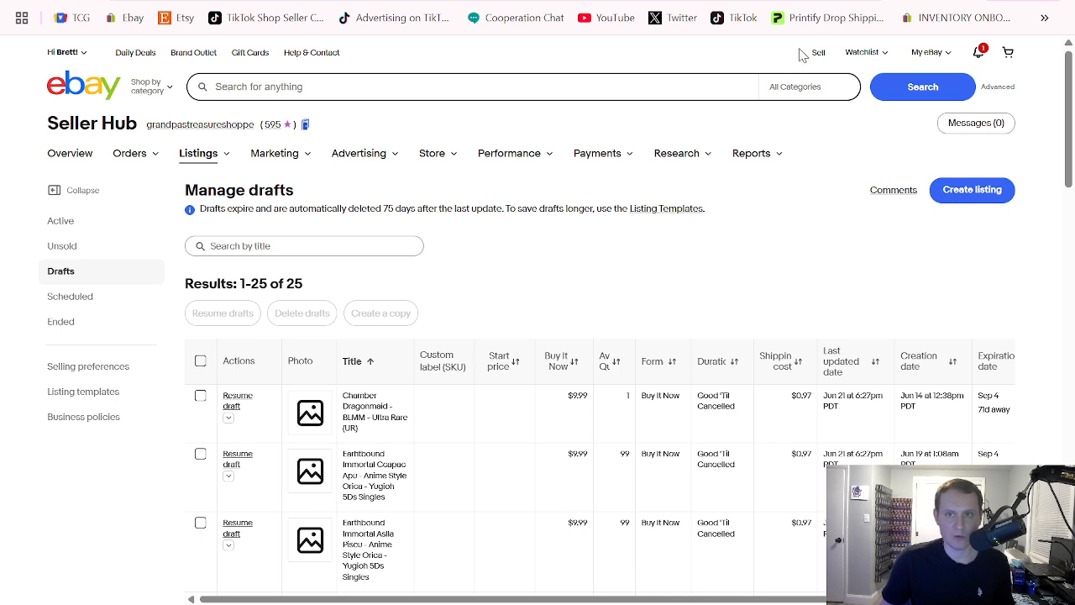
Open the report Uploads page in eBay Seller Hub and dismiss the welcome message
mouse_move(682, 157)
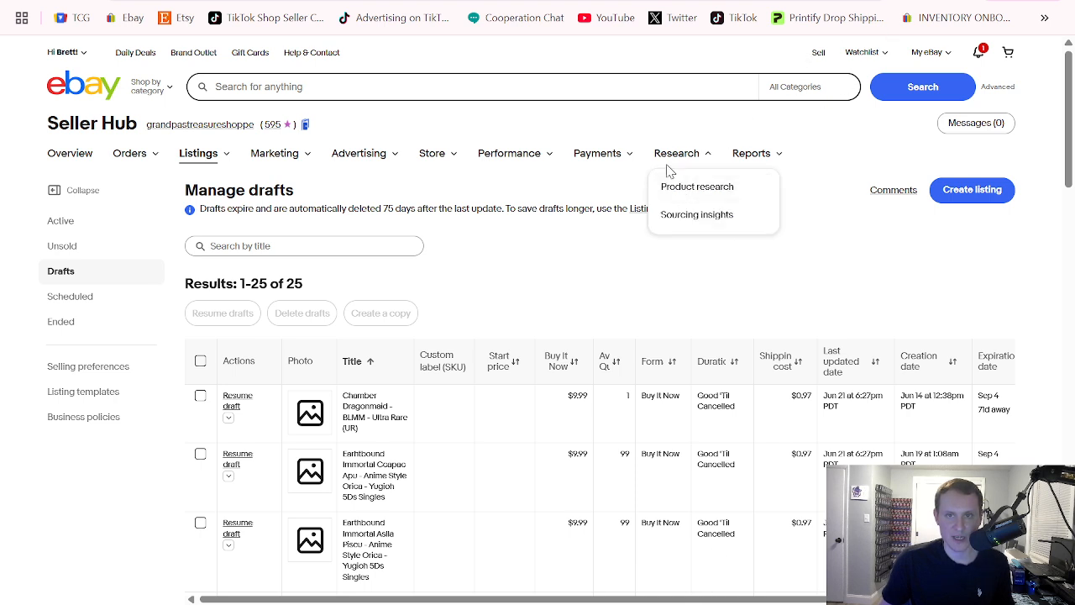
mouse_move(741, 160)
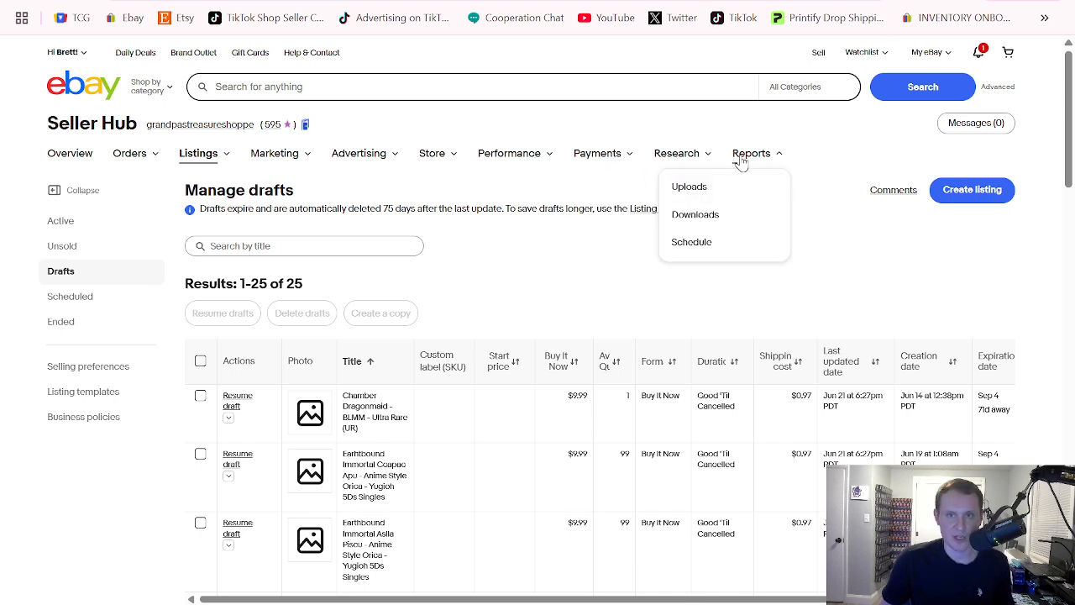
click(707, 193)
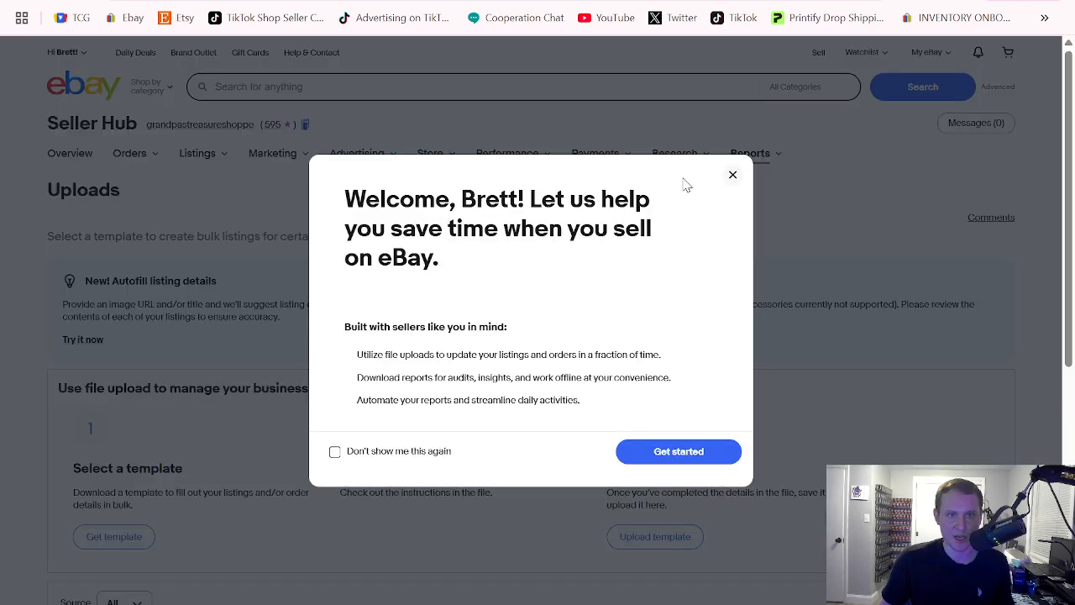
click(685, 451)
scroll(377, 286, down, 1)
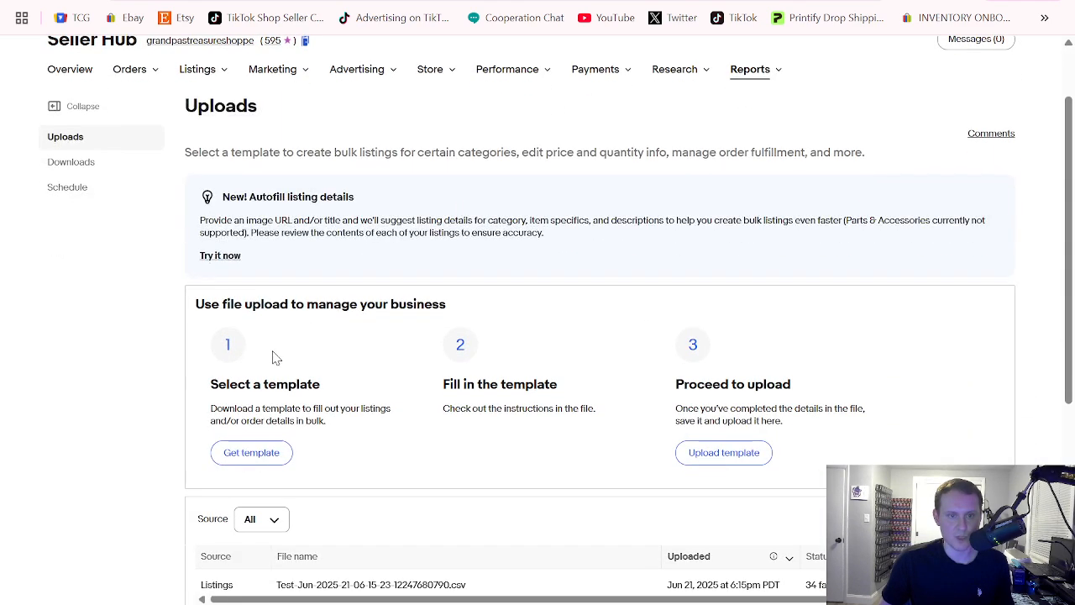
Try setting up a template download with source Listings and type Create new drafts, and cancel it without downloading
click(255, 452)
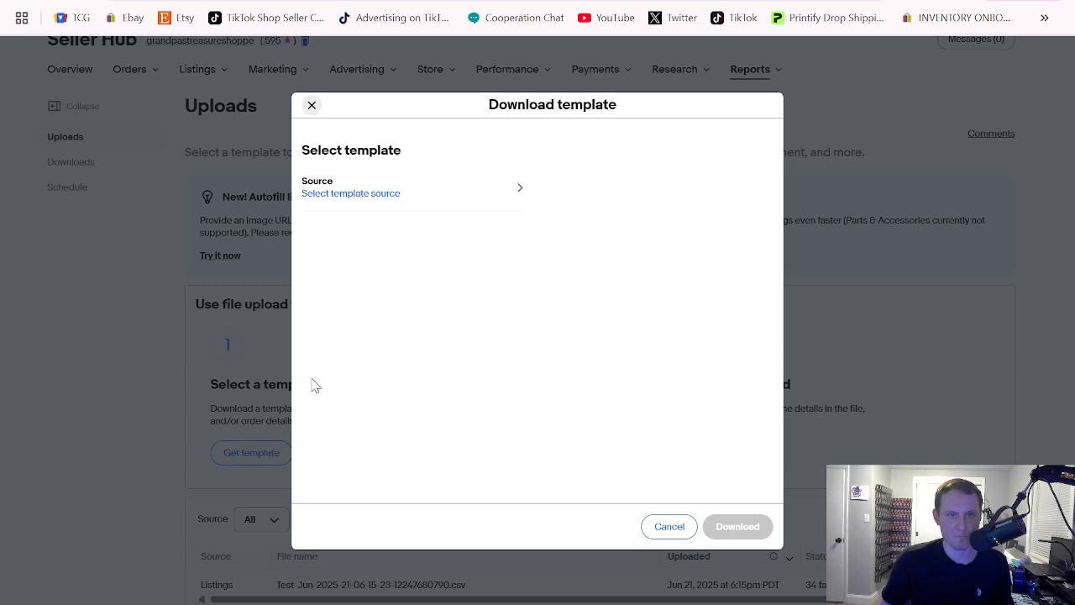
click(394, 194)
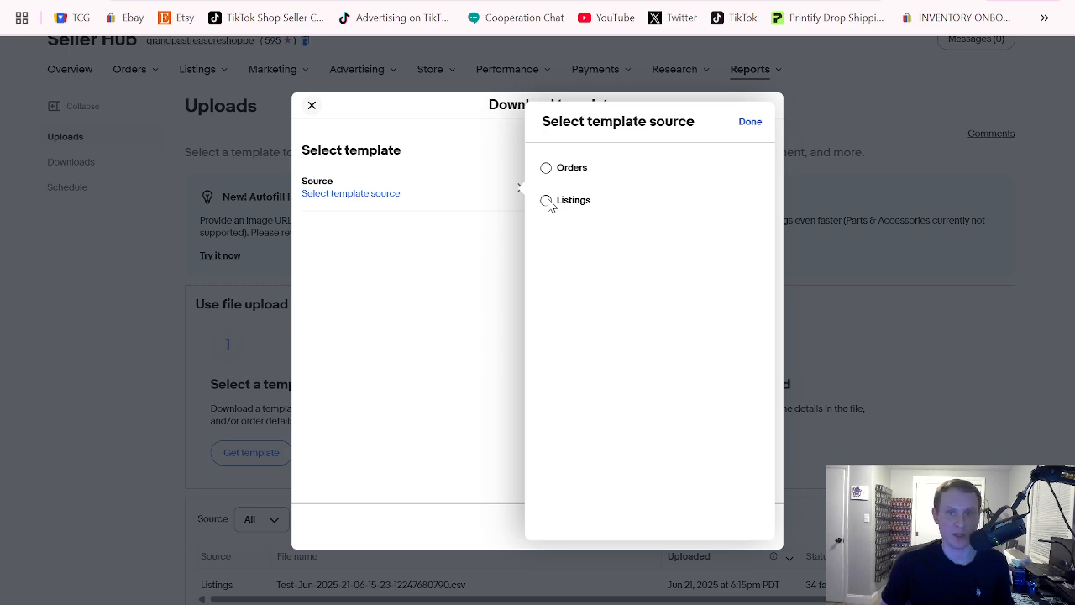
click(548, 200)
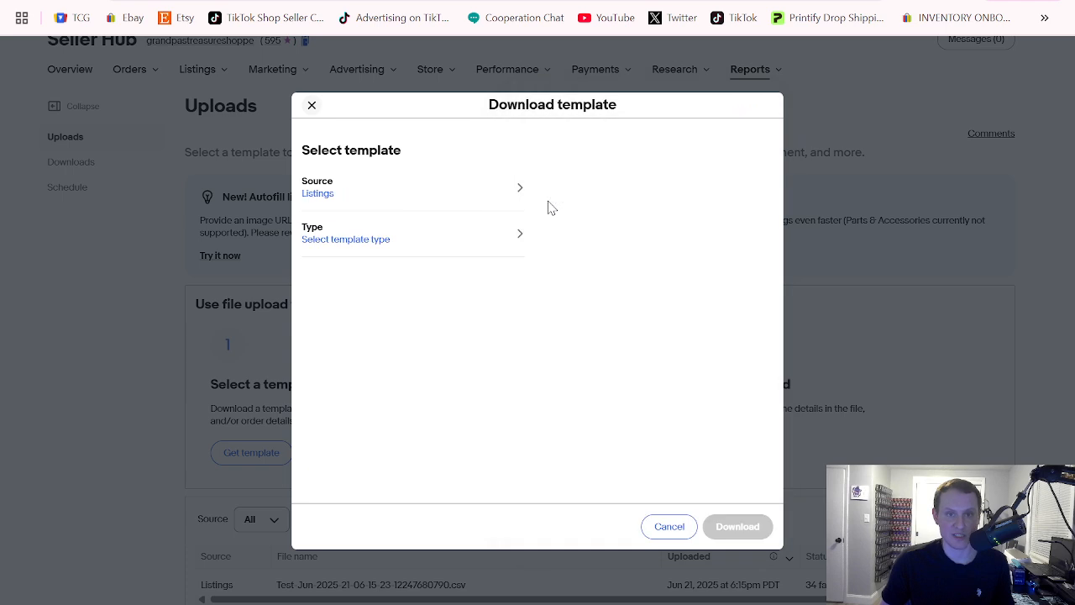
click(344, 241)
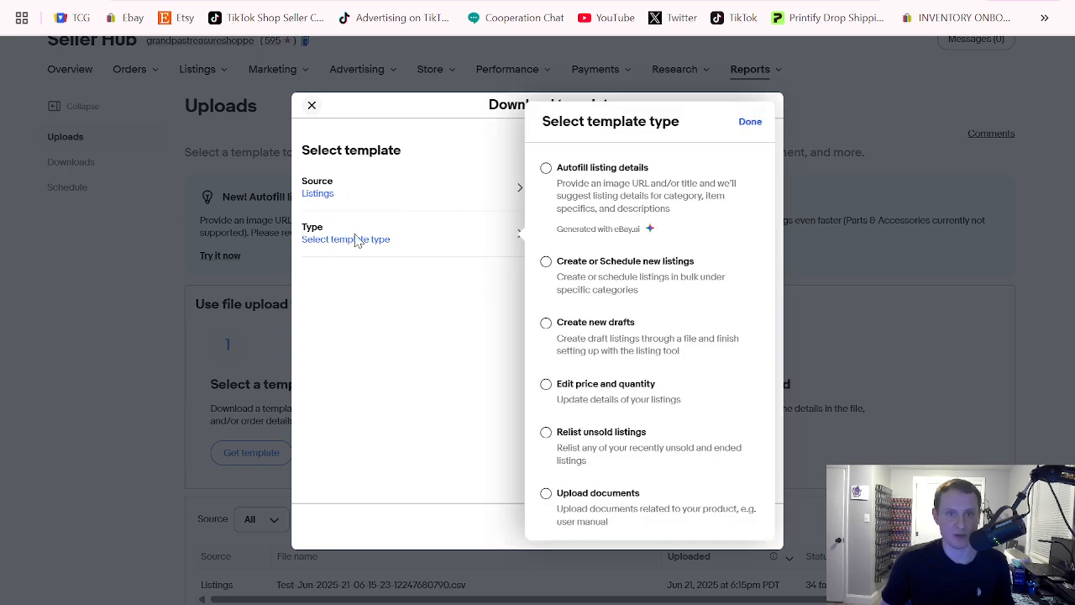
click(547, 324)
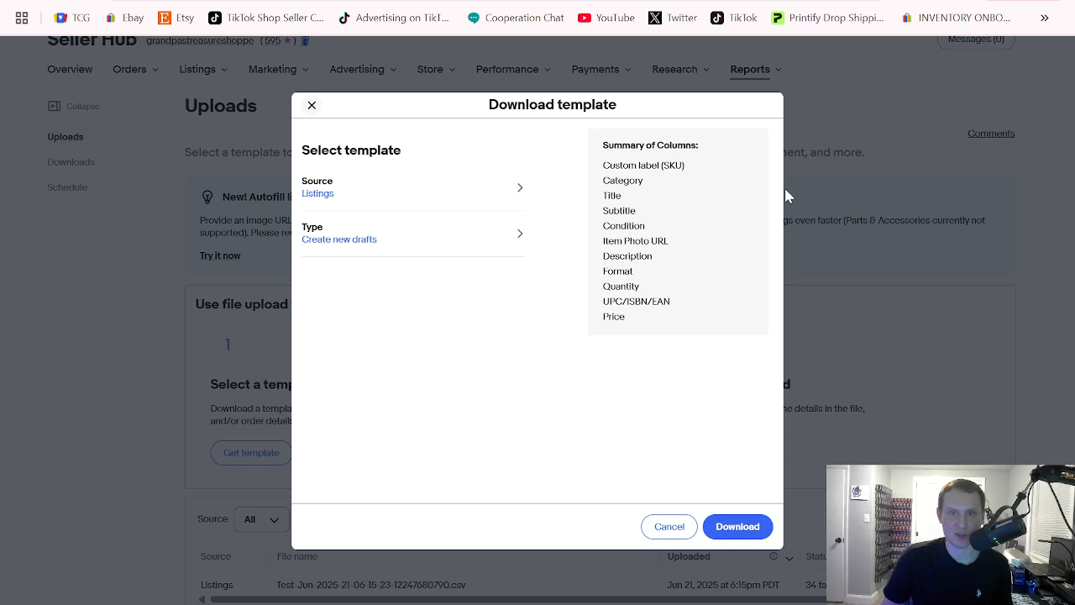
click(666, 526)
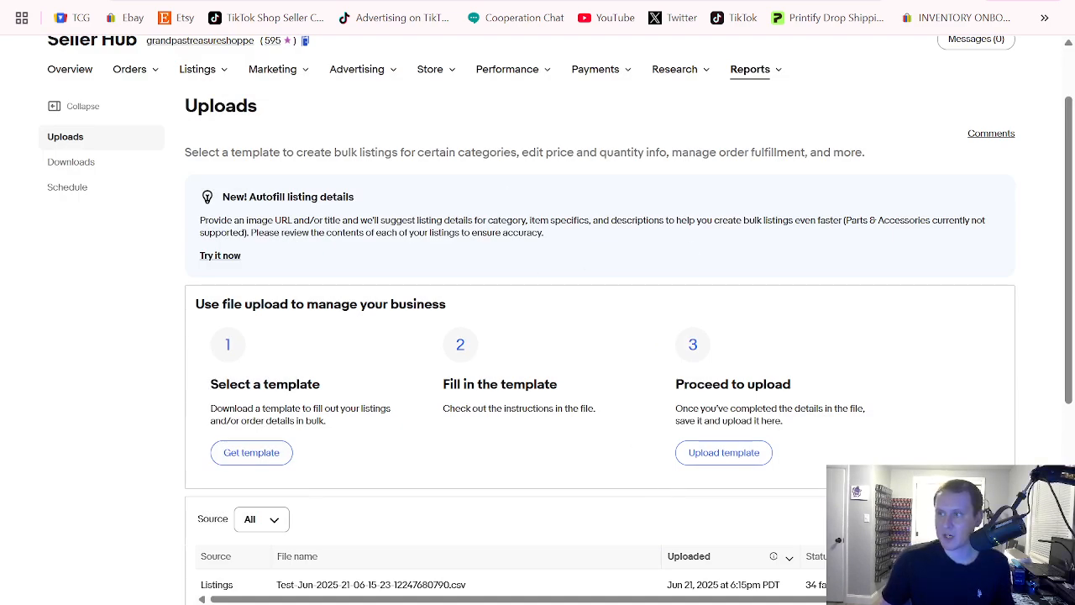
Switch to the draft listings template workbook in Excel and examine its category ID and info rows
key(alt+Tab)
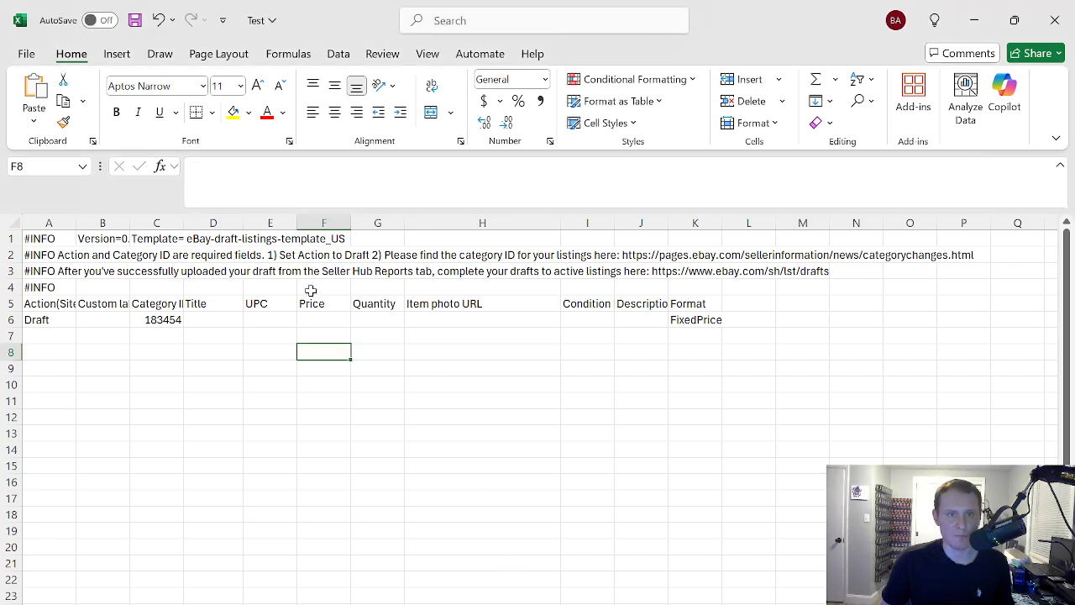
click(163, 320)
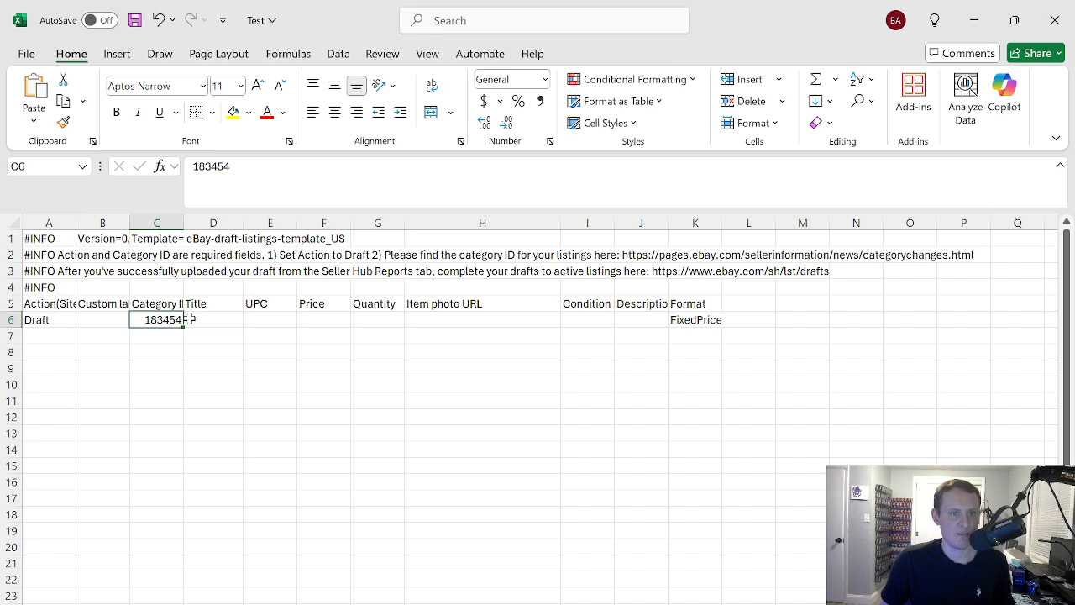
click(54, 240)
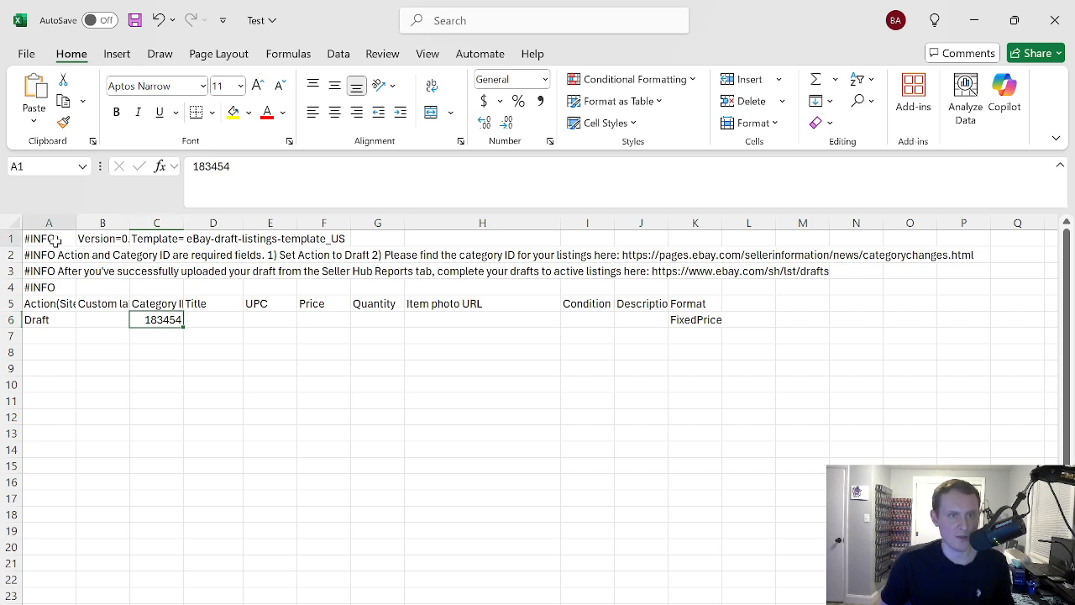
click(163, 325)
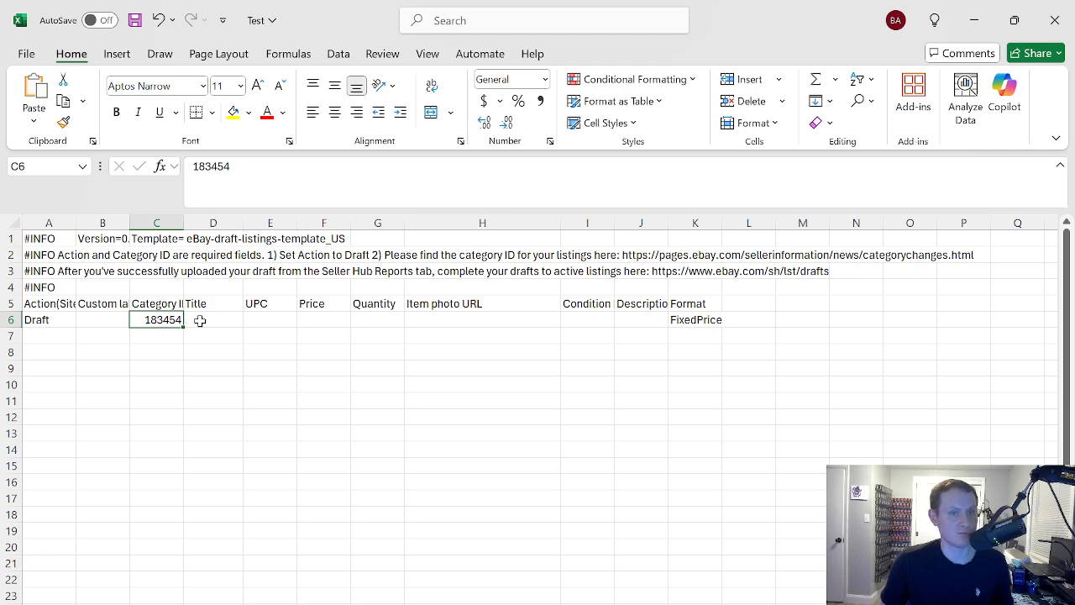
click(49, 240)
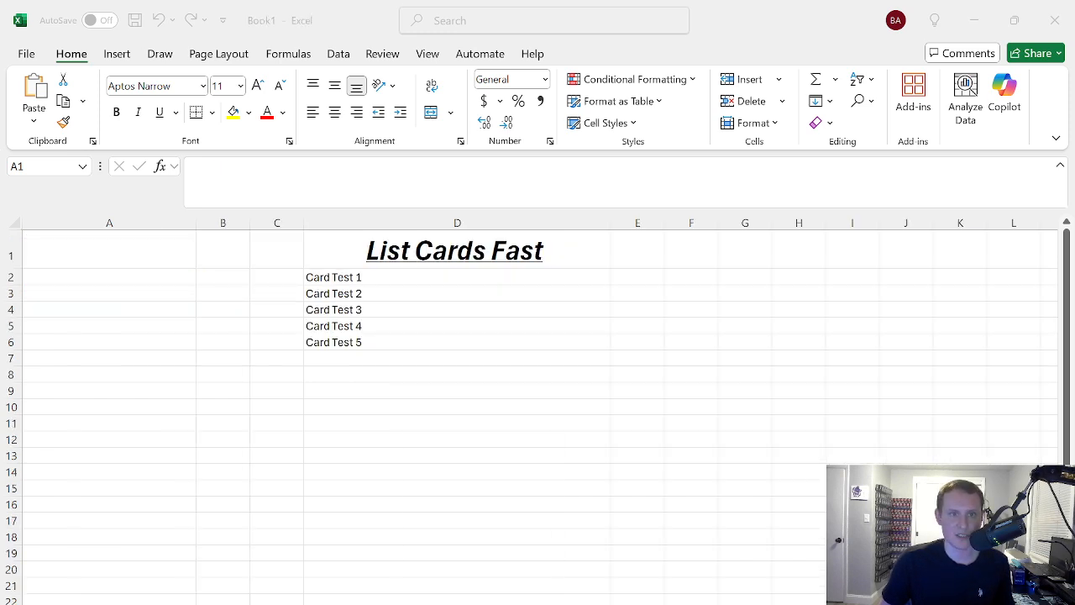
Copy the five card titles, Card Test 1 to Card Test 5, from D2:D6 of the Book1 workbook
click(339, 274)
click(344, 275)
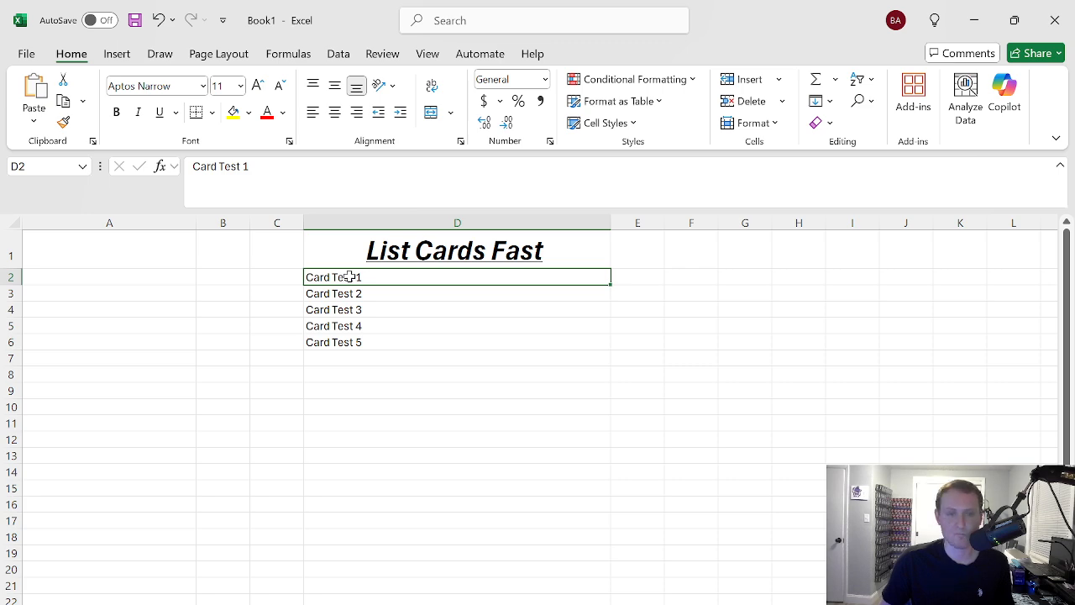
drag(349, 277, 350, 340)
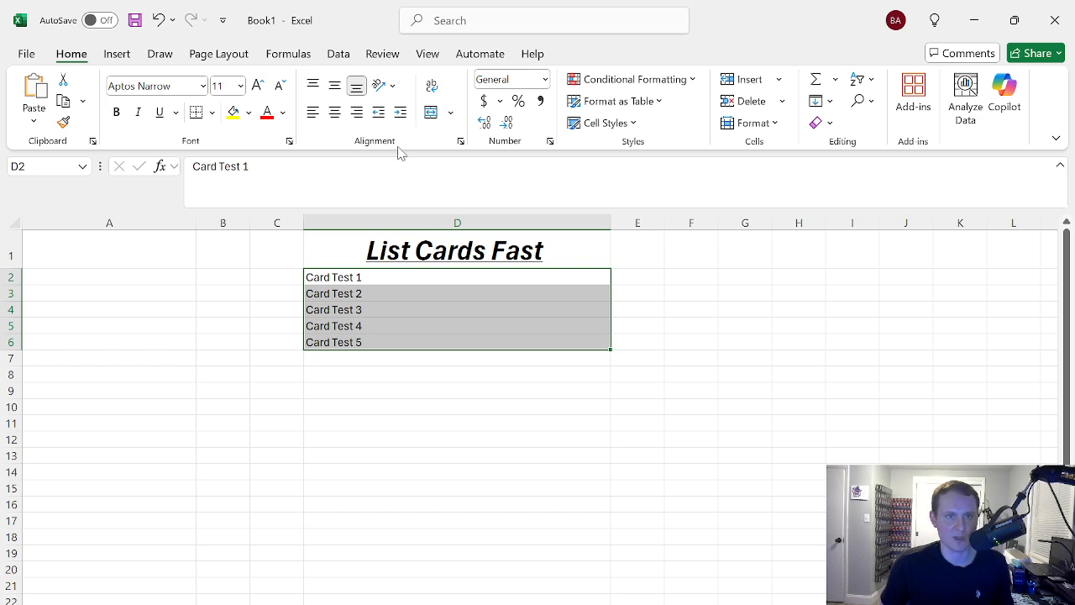
key(ctrl+c)
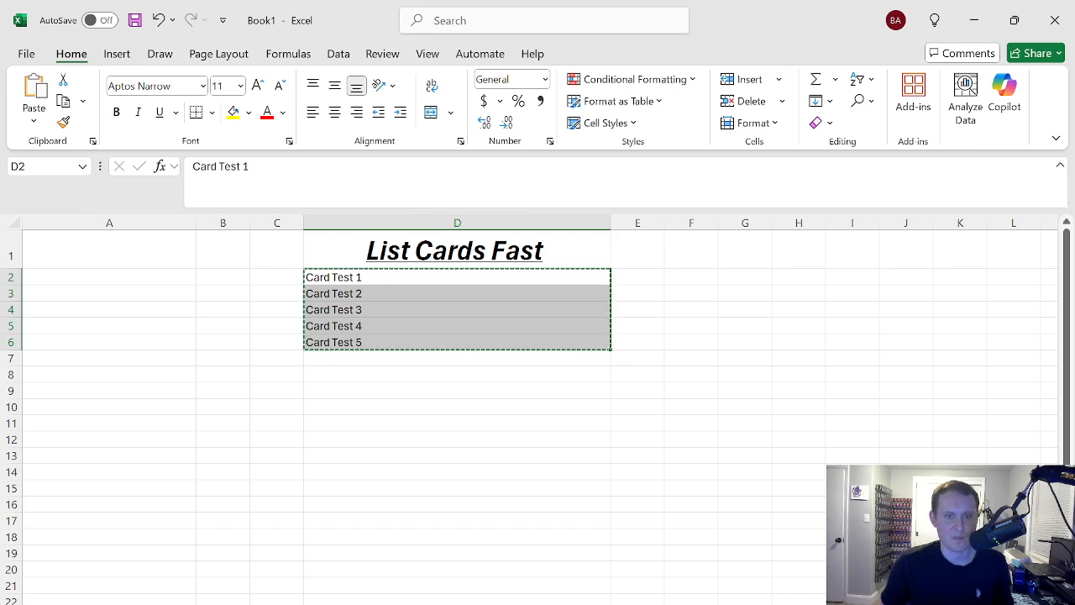
Paste the copied card titles into D6:D10 under Title in the draft listings template and widen column D
click(525, 601)
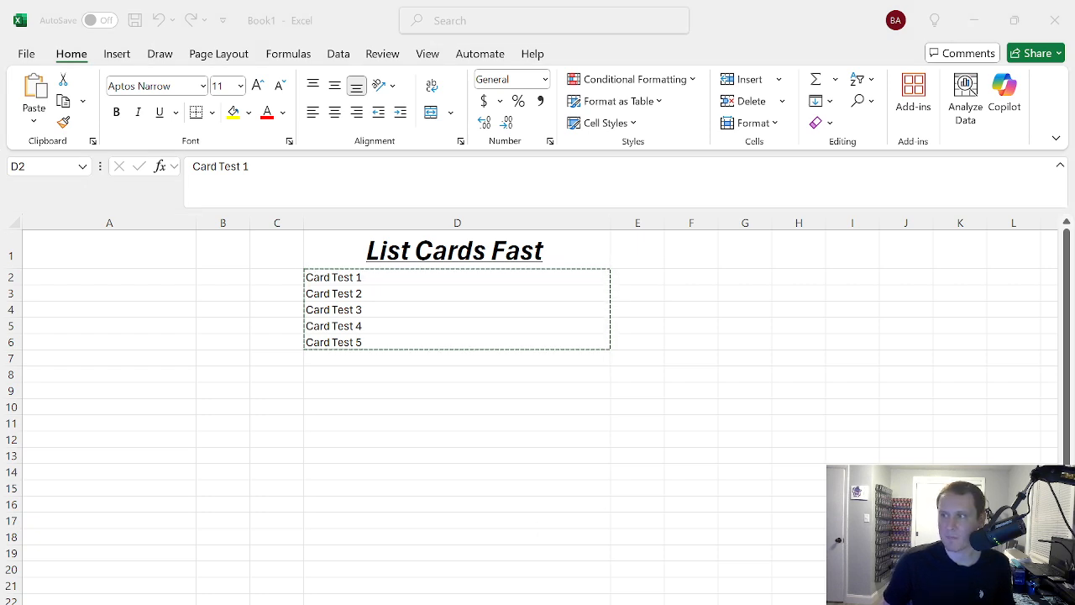
key(alt+Tab)
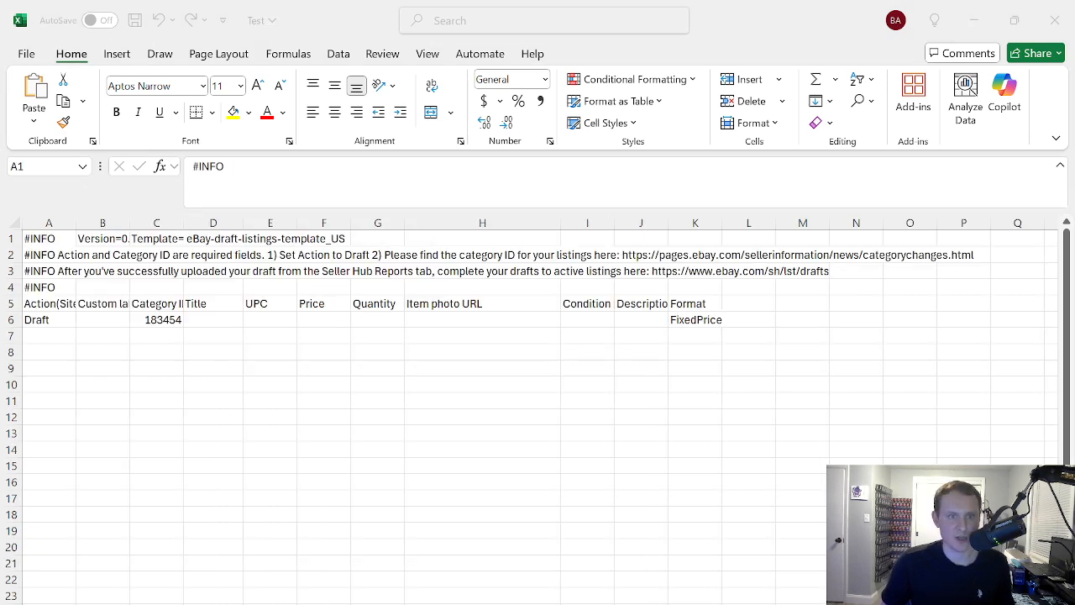
click(214, 319)
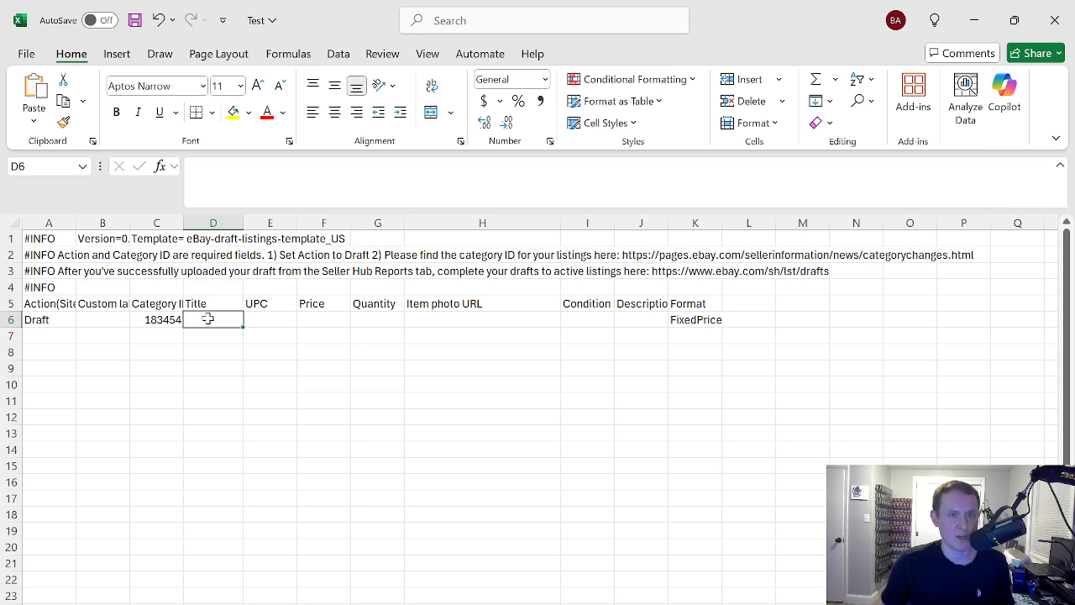
drag(206, 322, 203, 381)
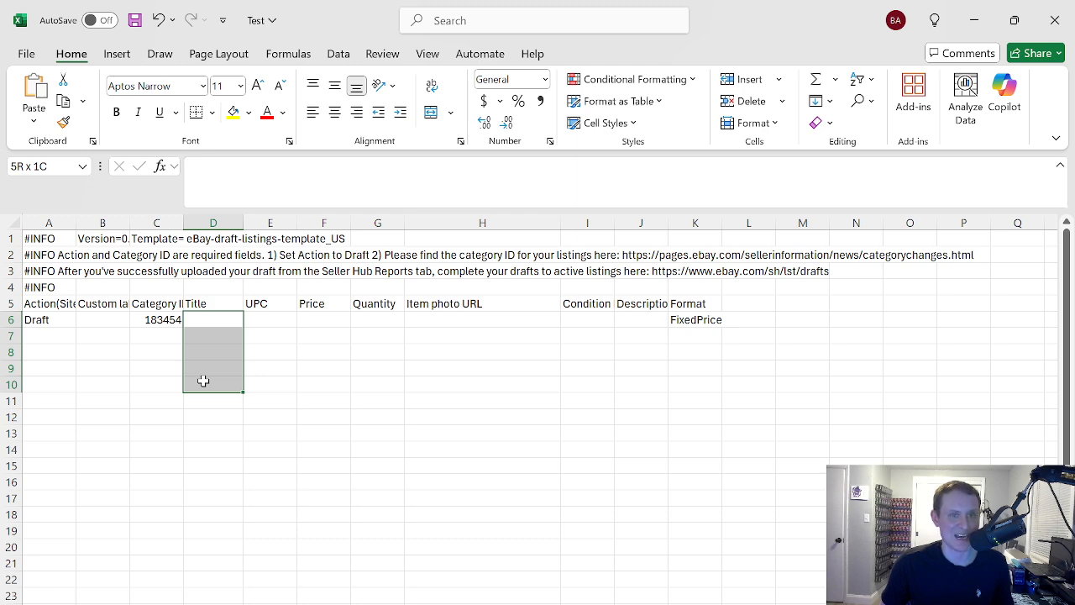
drag(203, 382, 203, 381)
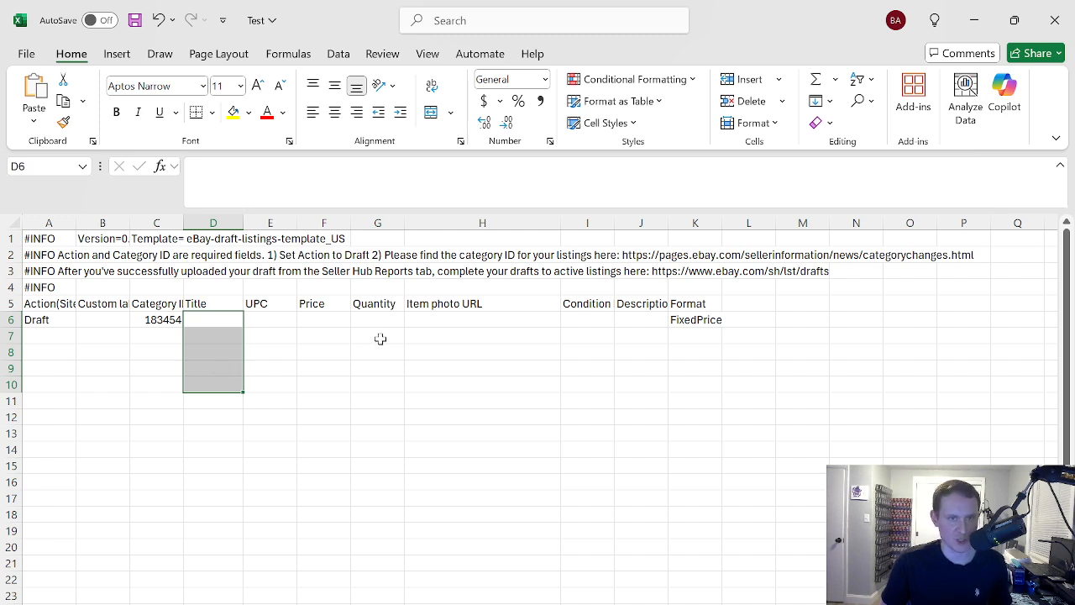
key(ctrl+v)
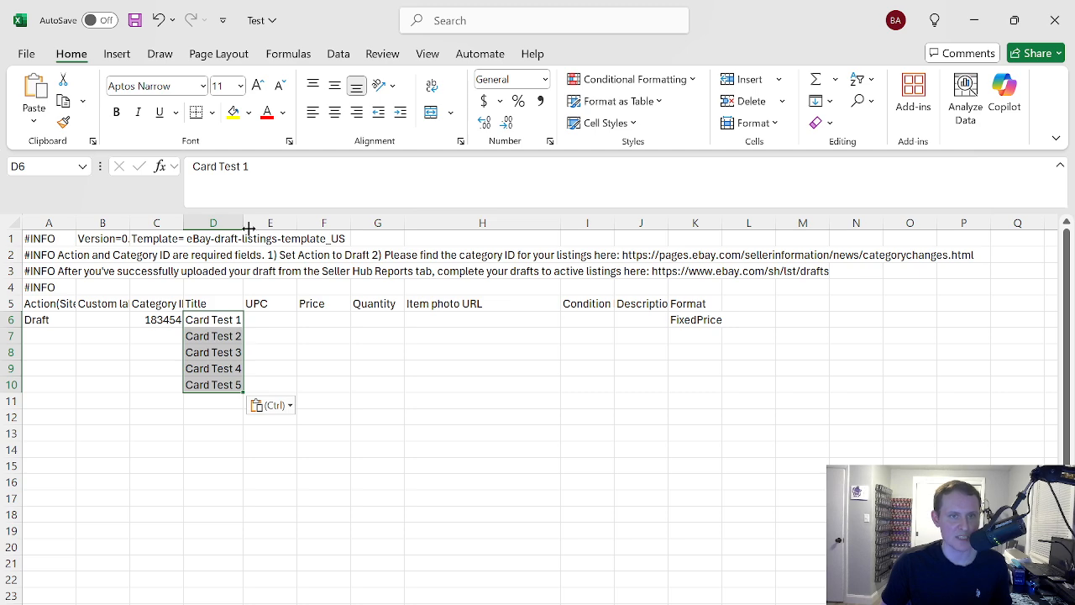
drag(248, 228, 512, 220)
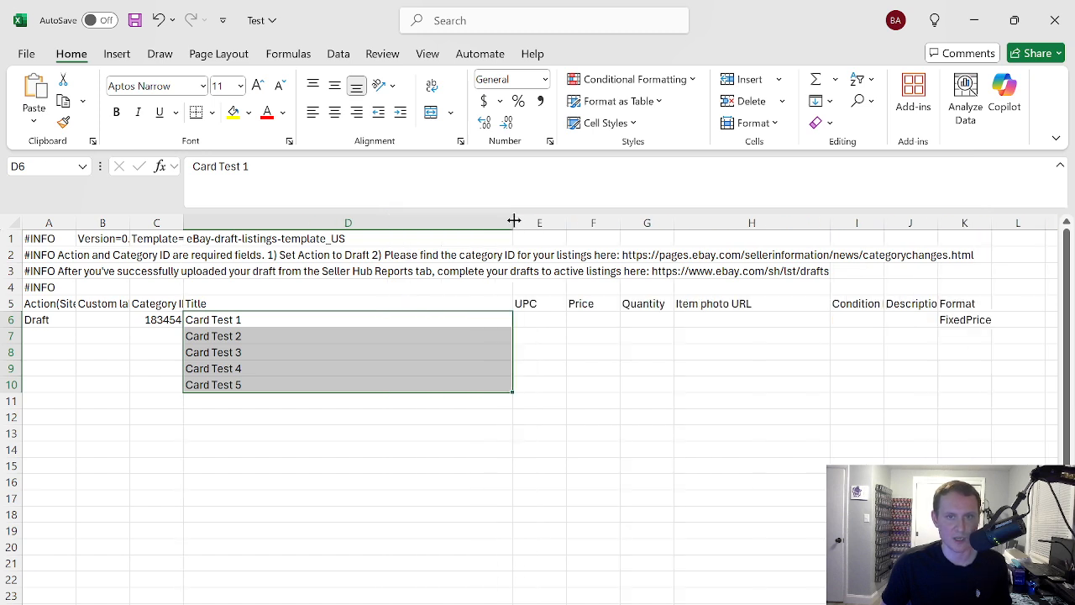
Copy the Draft action and category ID 183454 from A6:C6 into rows 7 to 10
click(126, 353)
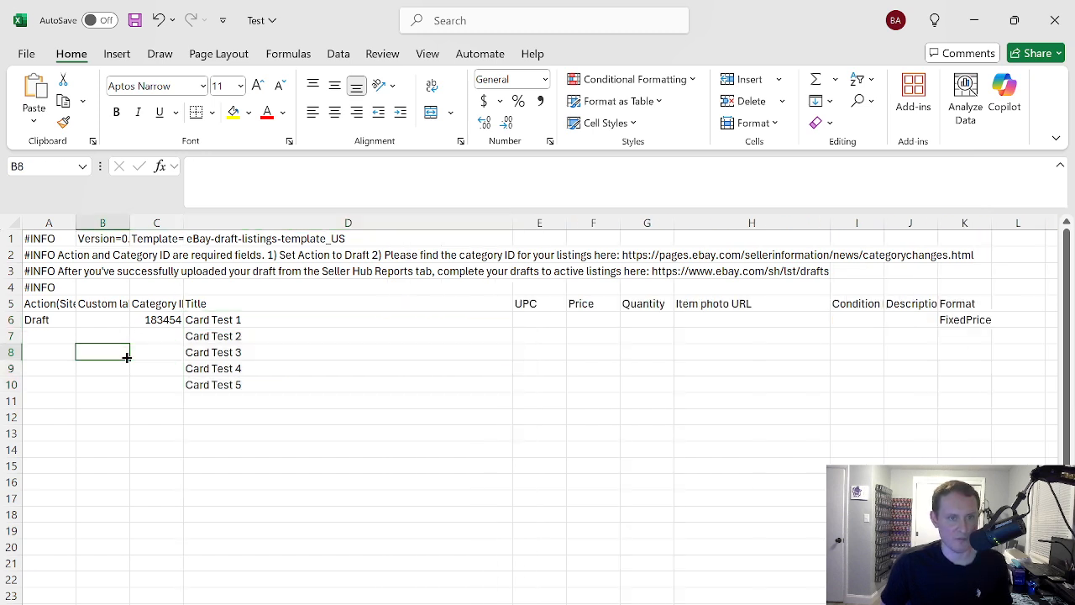
click(47, 320)
click(149, 320)
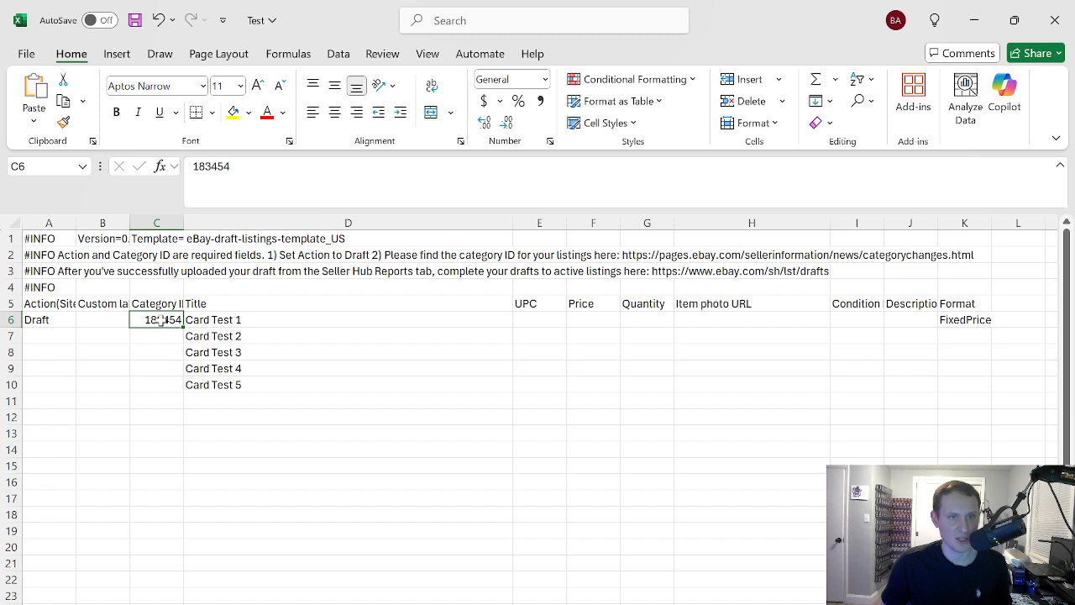
drag(59, 320, 146, 319)
key(ctrl+c)
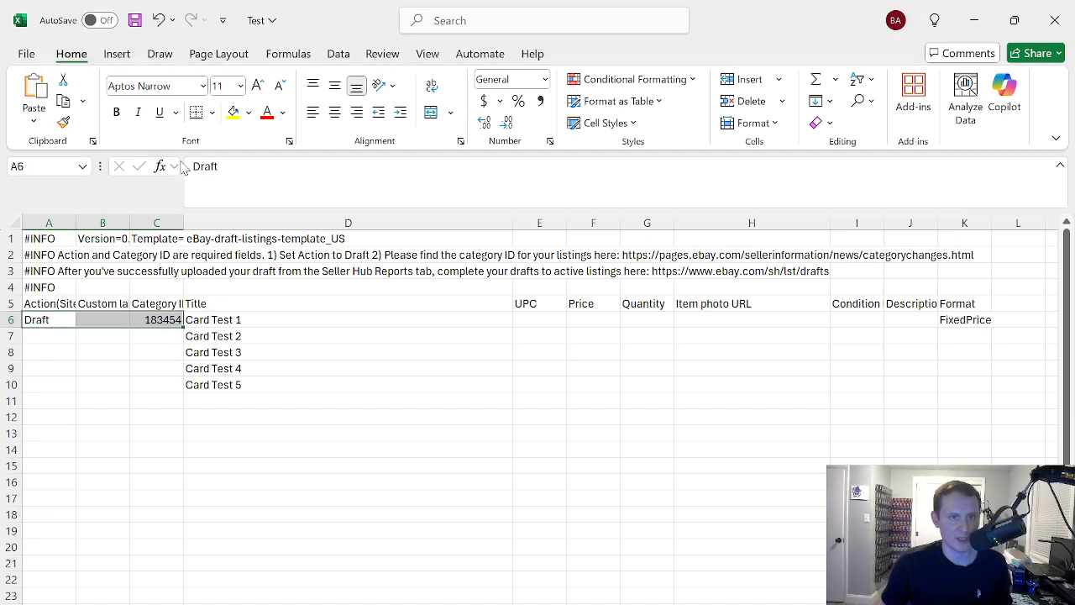
drag(51, 334, 139, 384)
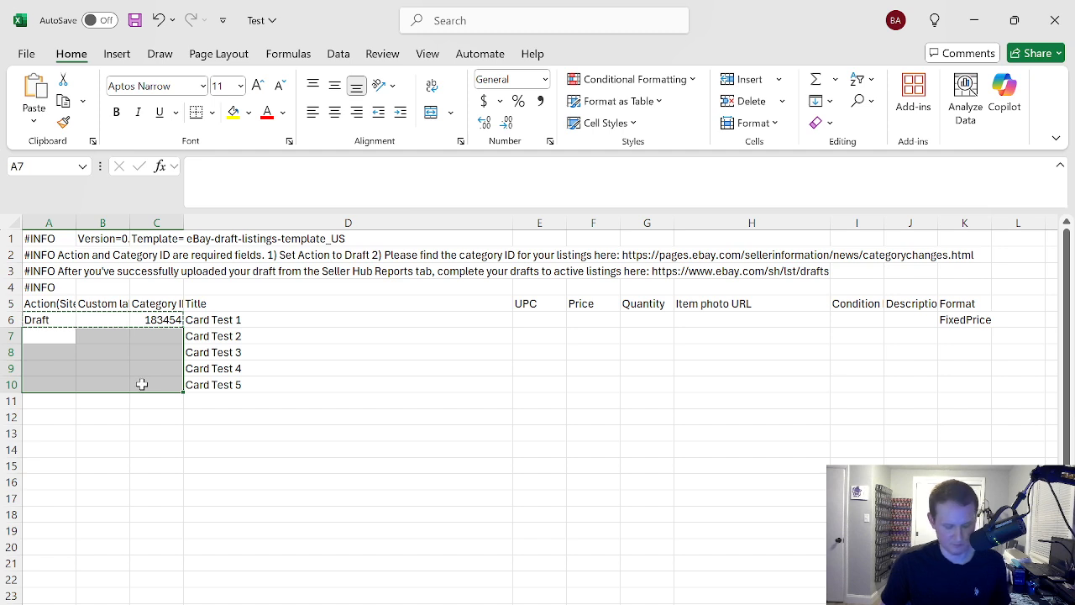
key(ctrl+v)
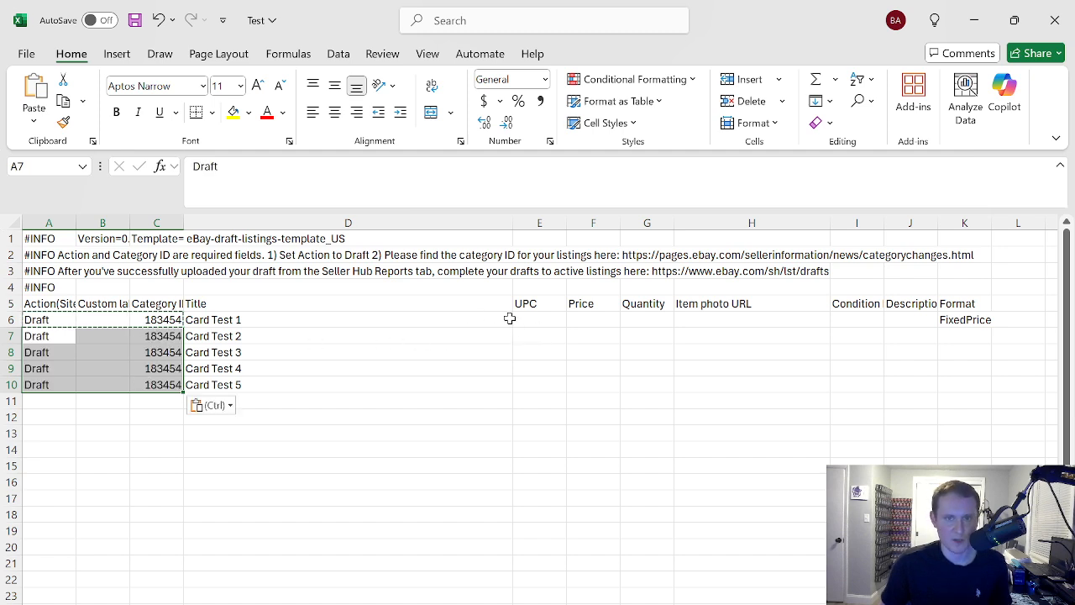
click(594, 320)
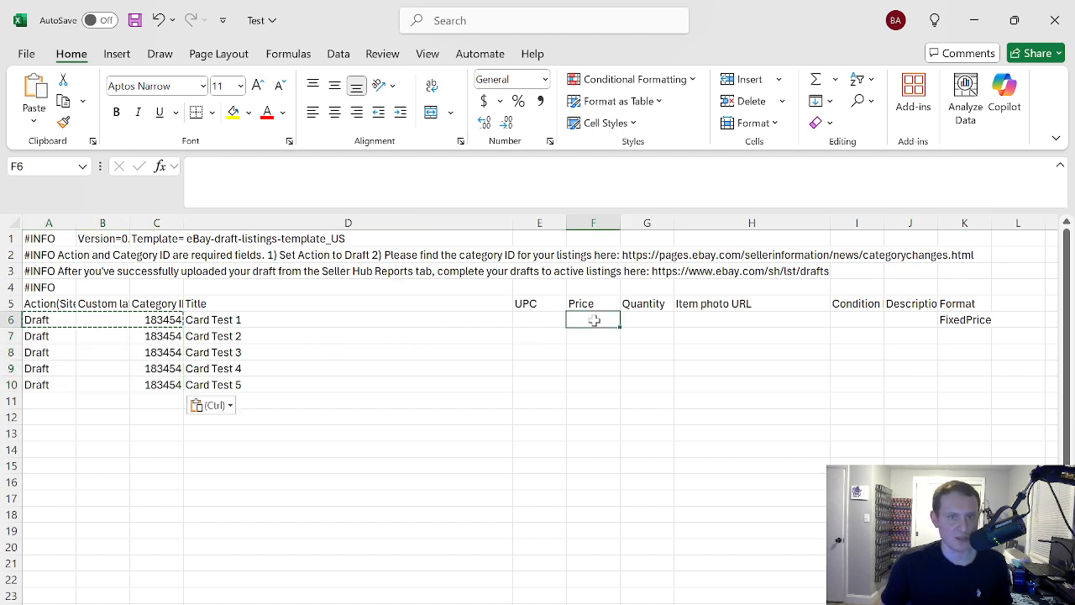
click(660, 305)
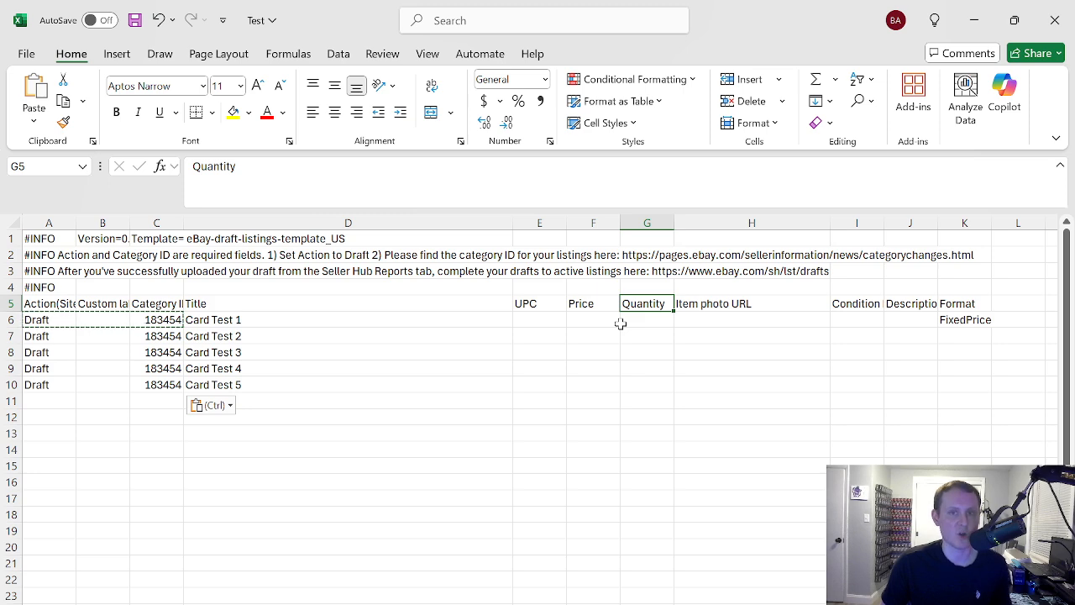
click(850, 319)
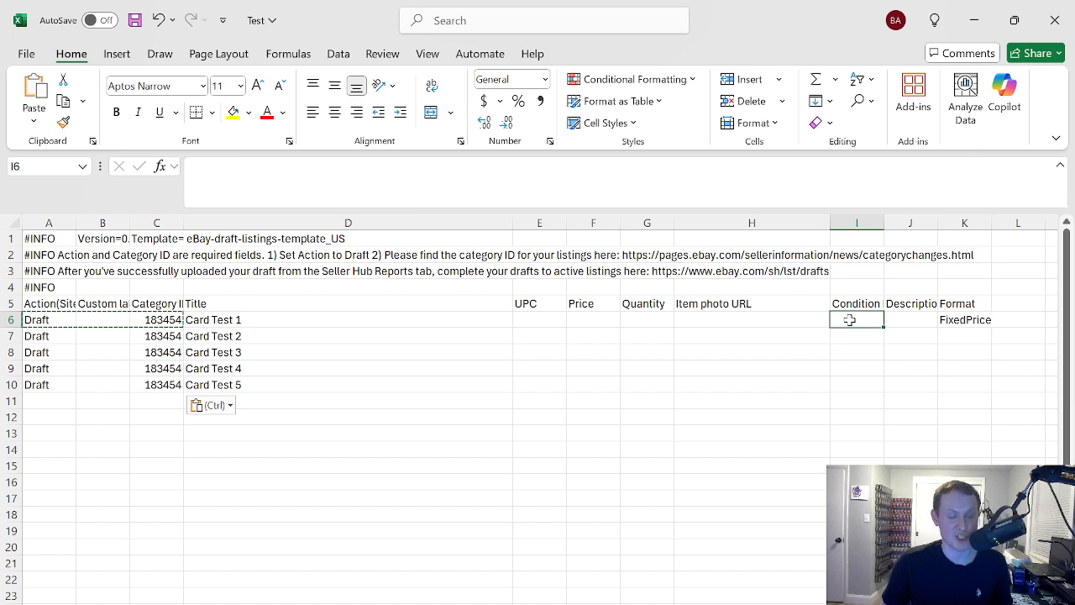
Enter "This is a test for YouTube" as the description in J6 and widen column J
click(897, 319)
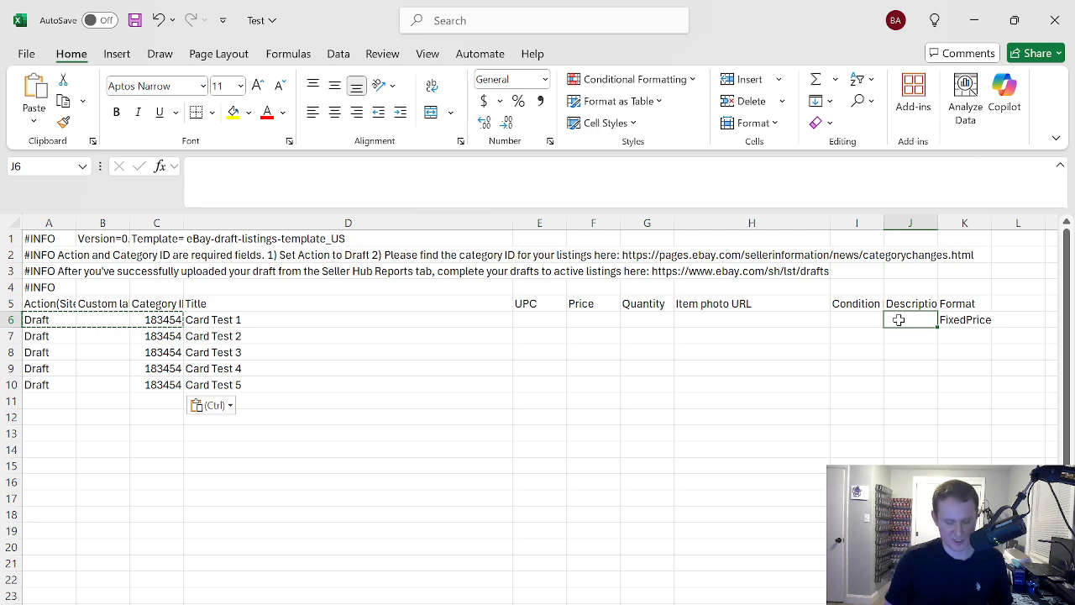
text(This is a)
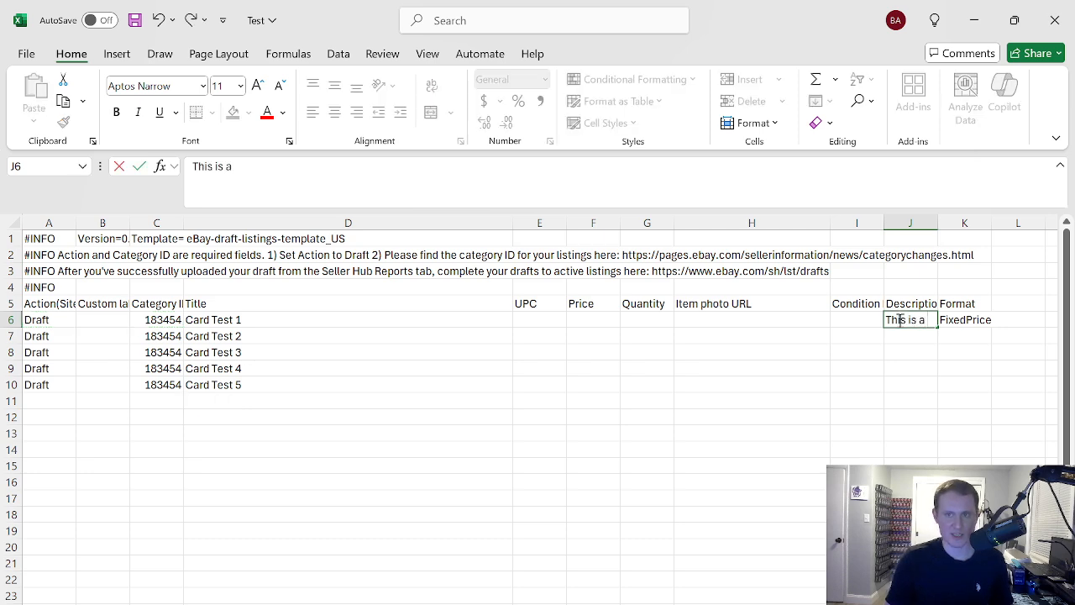
text( test )
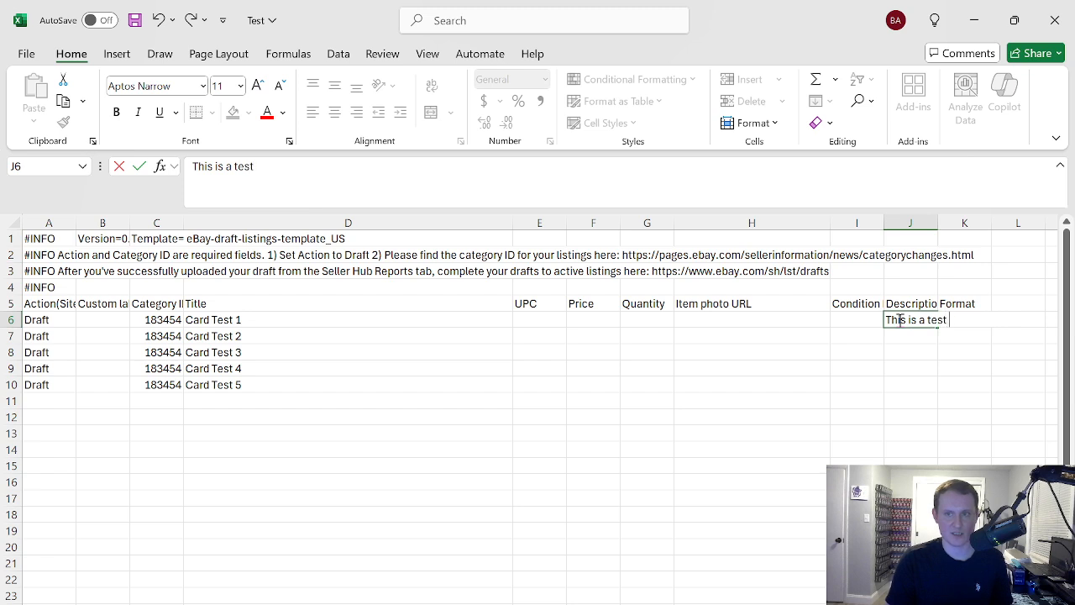
text(for YouTube)
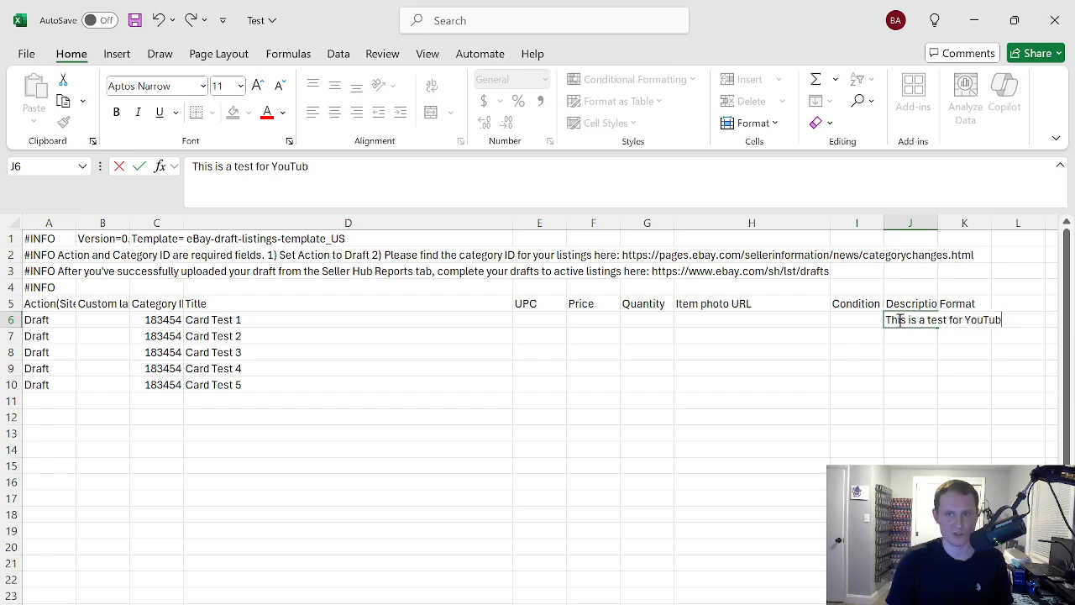
key(Return)
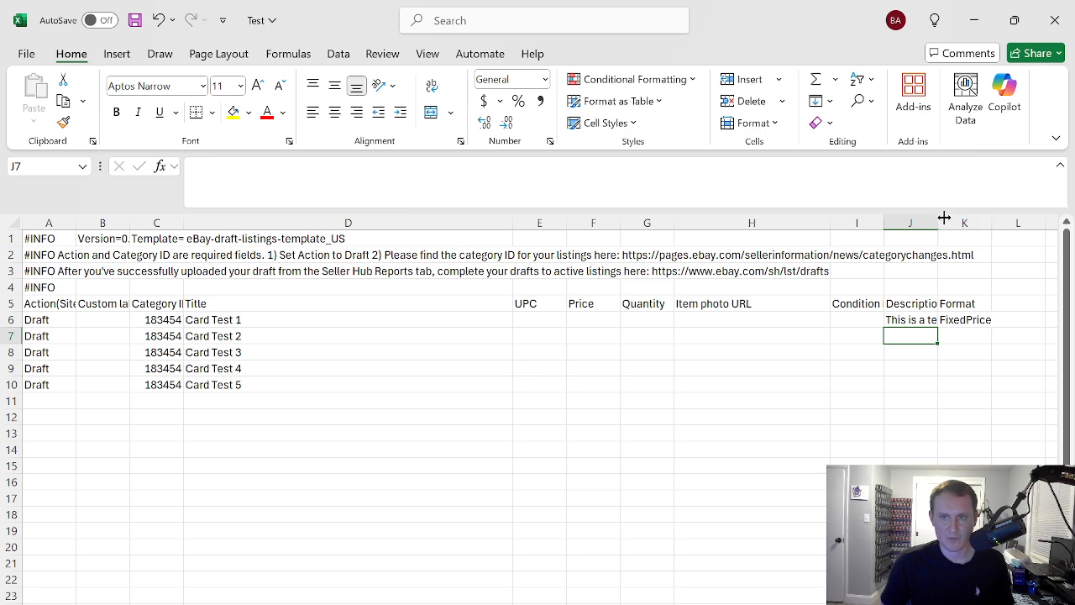
drag(938, 223, 993, 223)
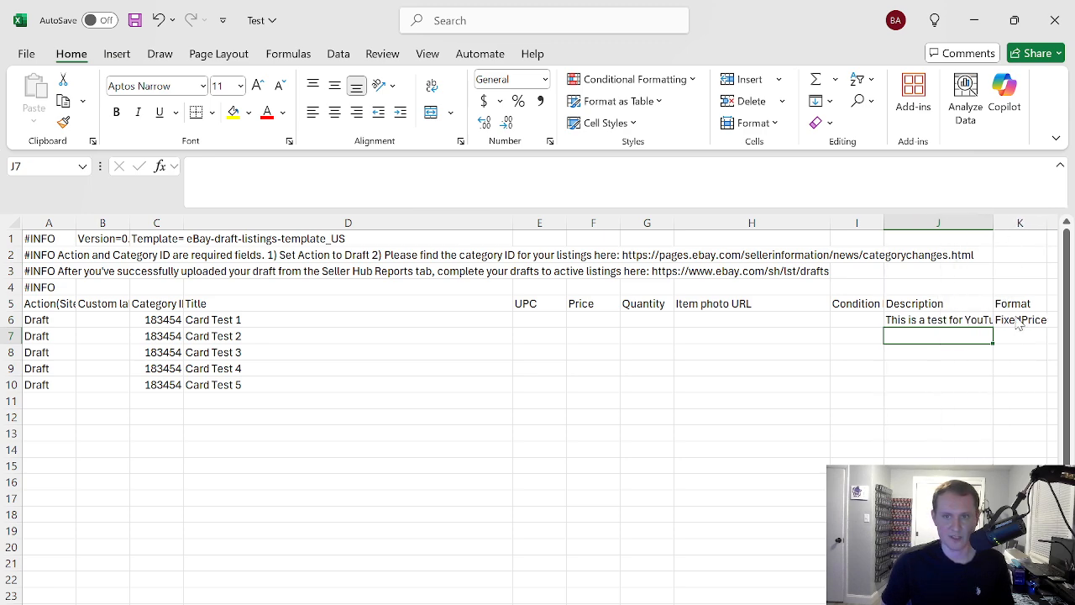
Save the template as Test in CSV (Comma delimited) format in the Downloads folder on this PC
click(838, 316)
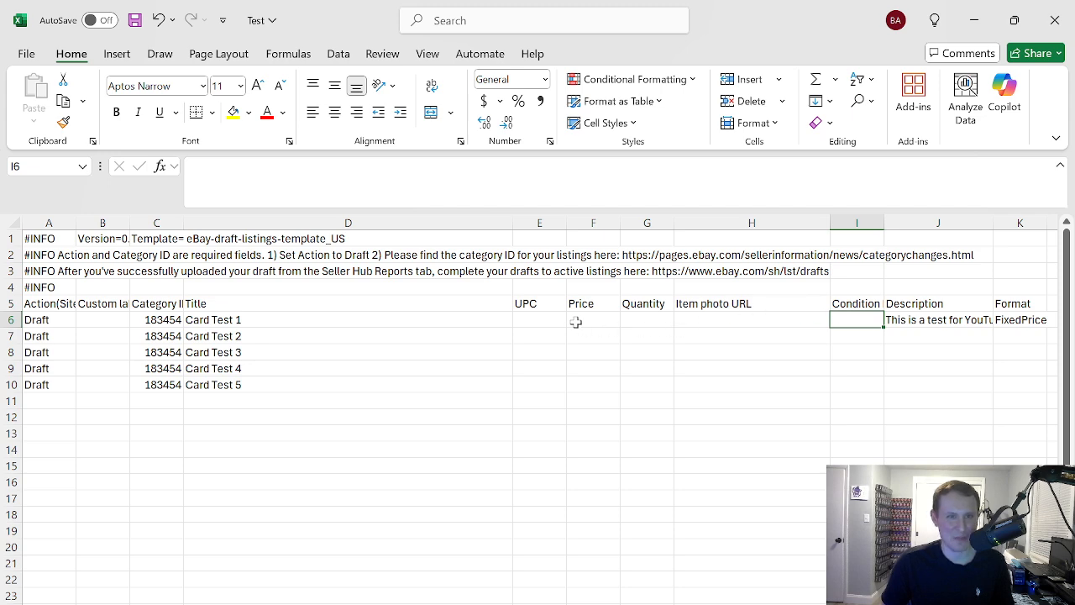
click(403, 352)
click(27, 56)
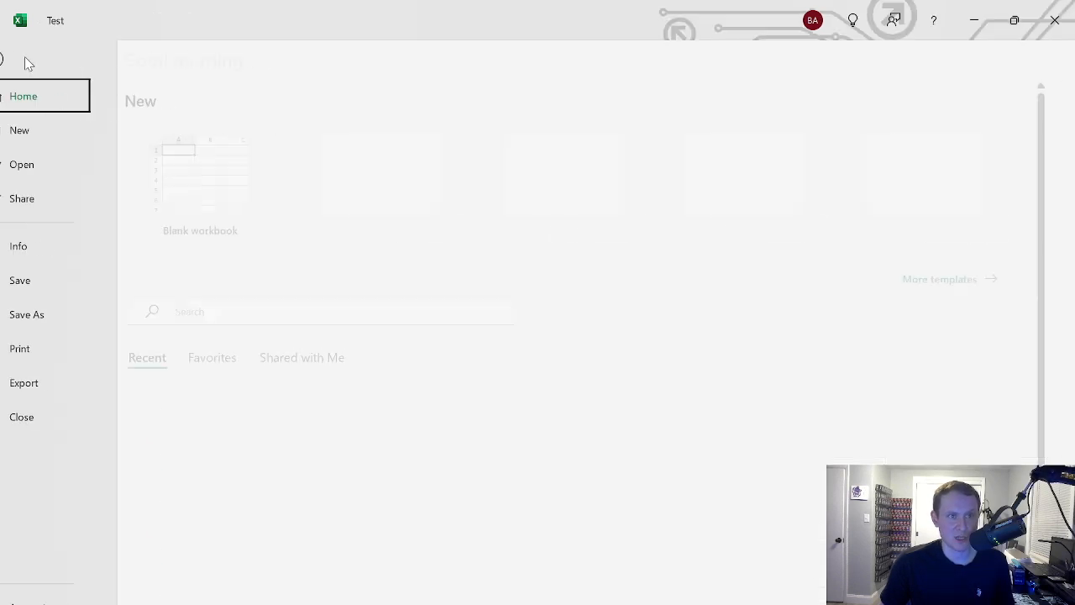
click(54, 316)
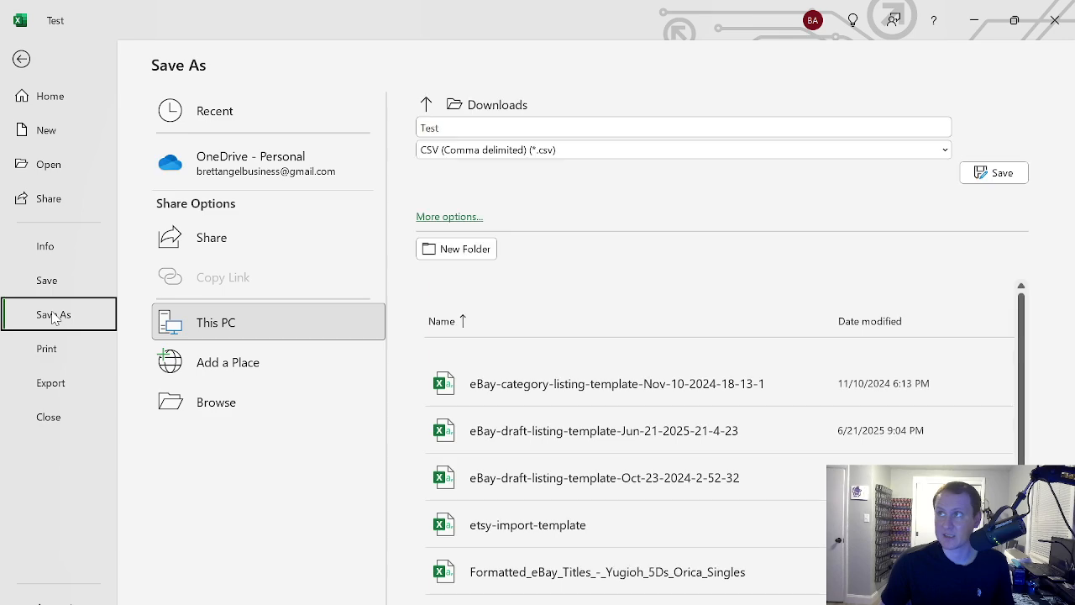
click(234, 326)
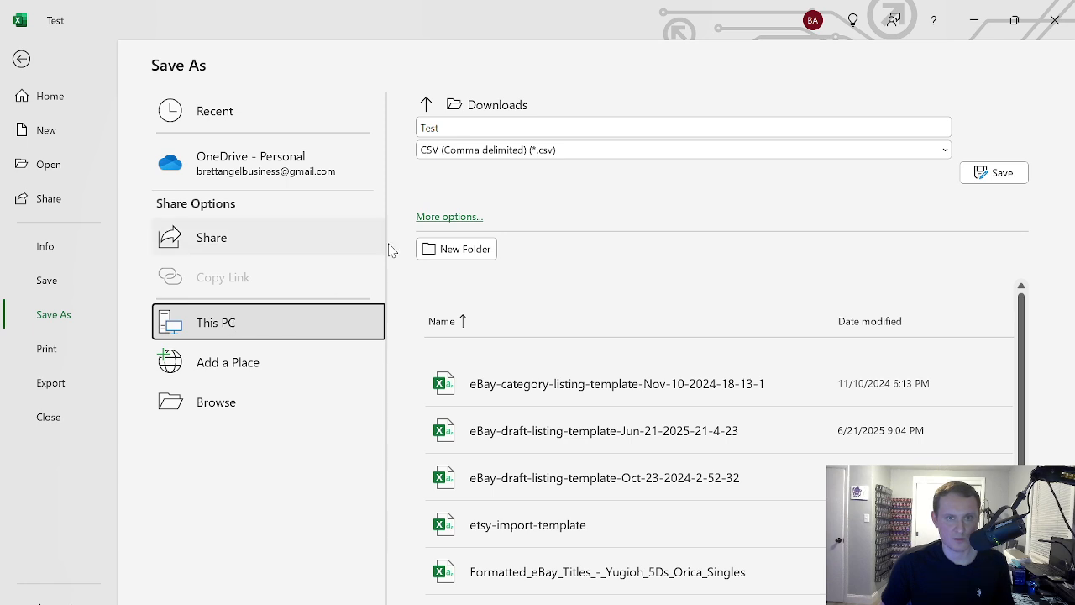
click(987, 175)
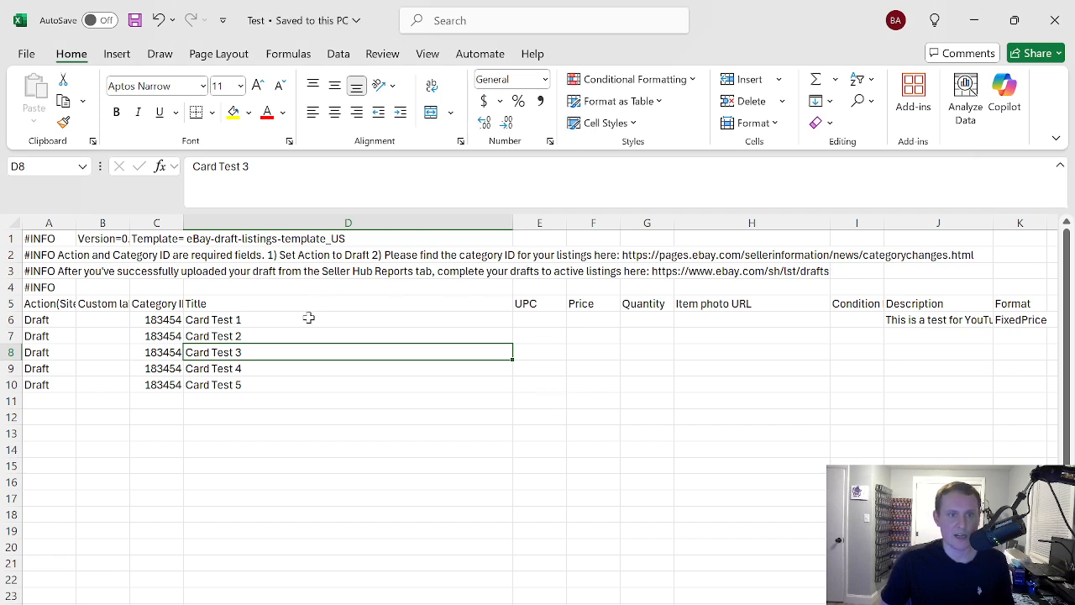
click(241, 335)
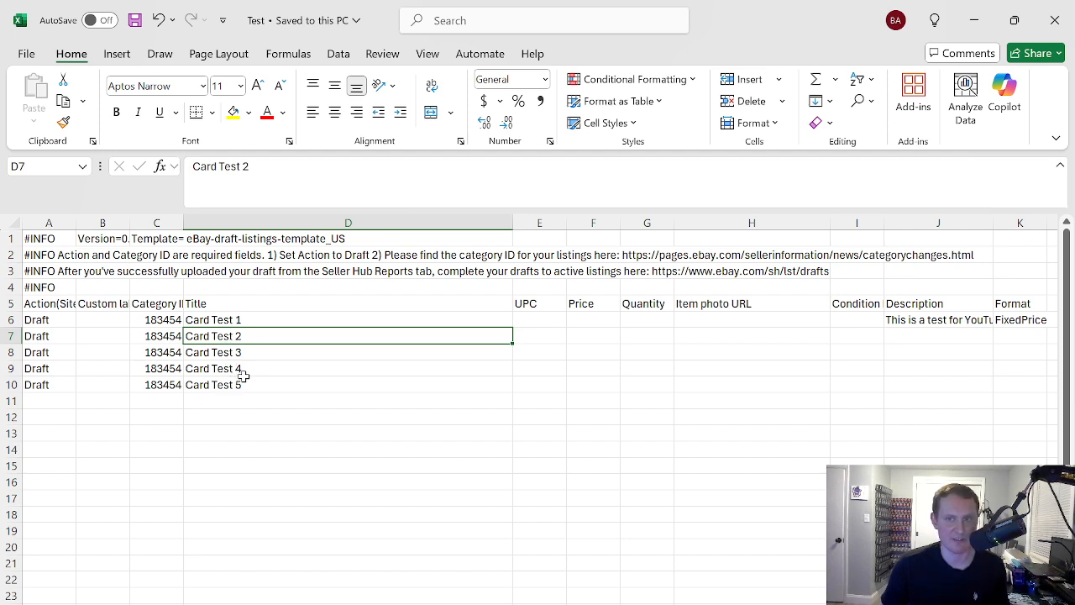
click(910, 321)
drag(910, 321, 1012, 321)
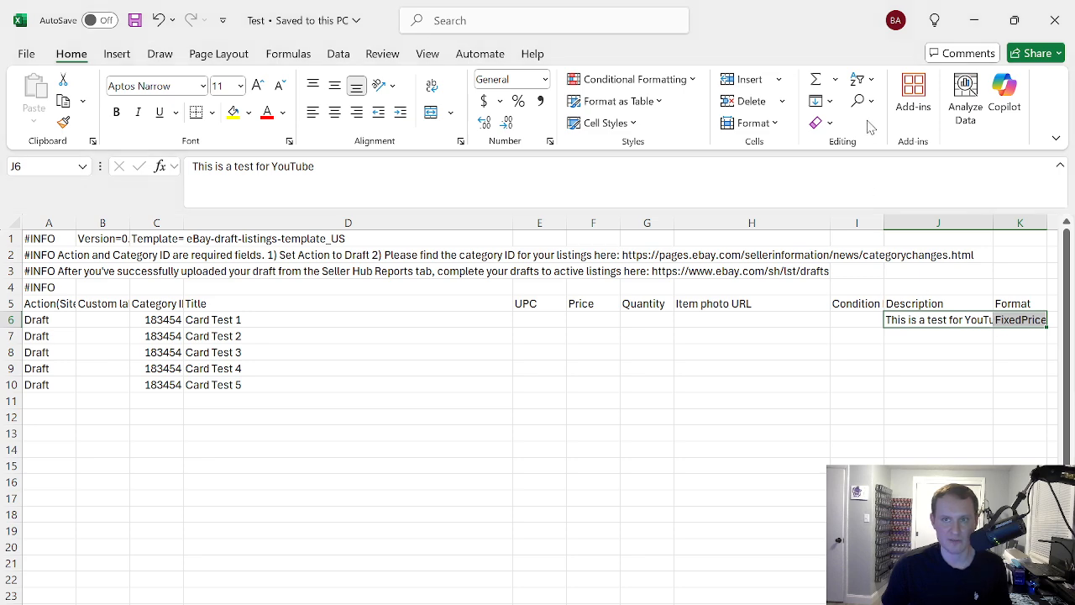
key(ctrl+c)
drag(949, 338, 1014, 381)
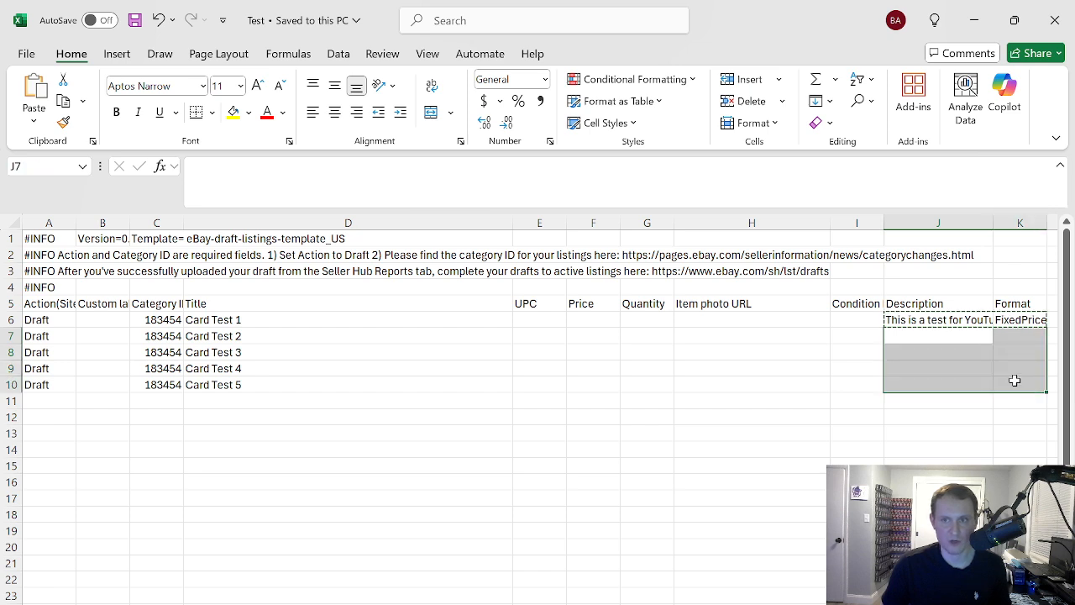
key(Return)
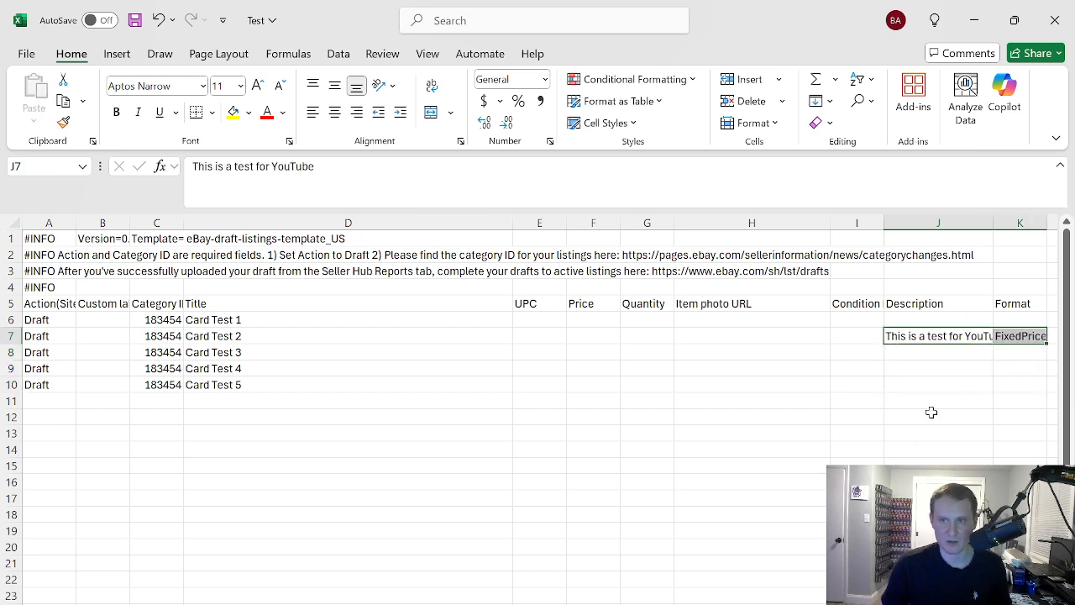
key(ctrl+z)
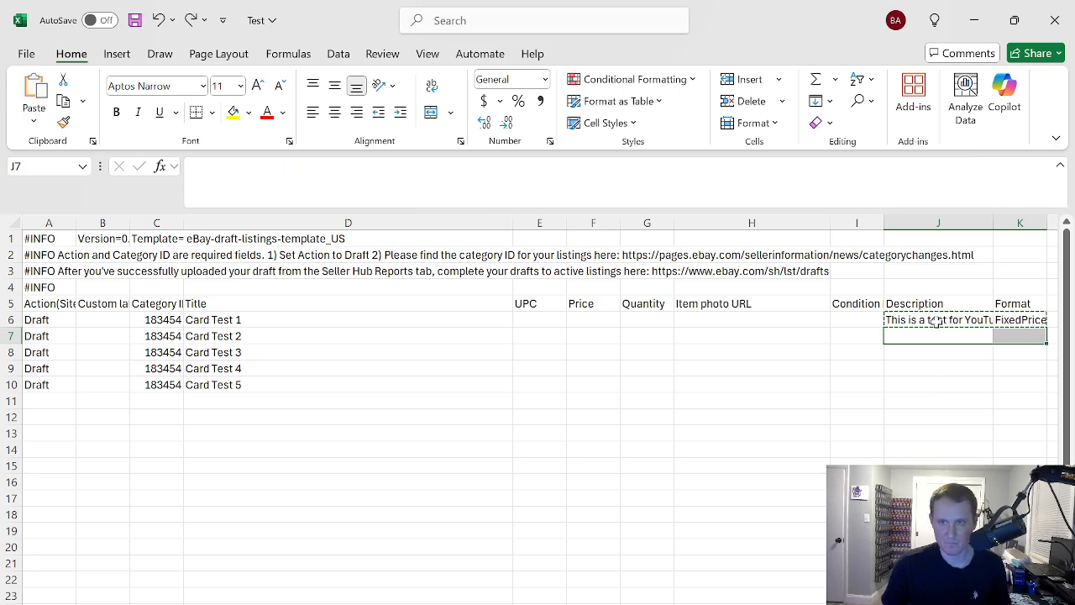
Copy the description and FixedPrice format from J6:K6 into rows 7 to 10
click(935, 321)
mouse_move(946, 322)
mouse_down()
mouse_move(1004, 320)
mouse_move(988, 333)
mouse_move(1008, 379)
mouse_up()
key(ctrl+v)
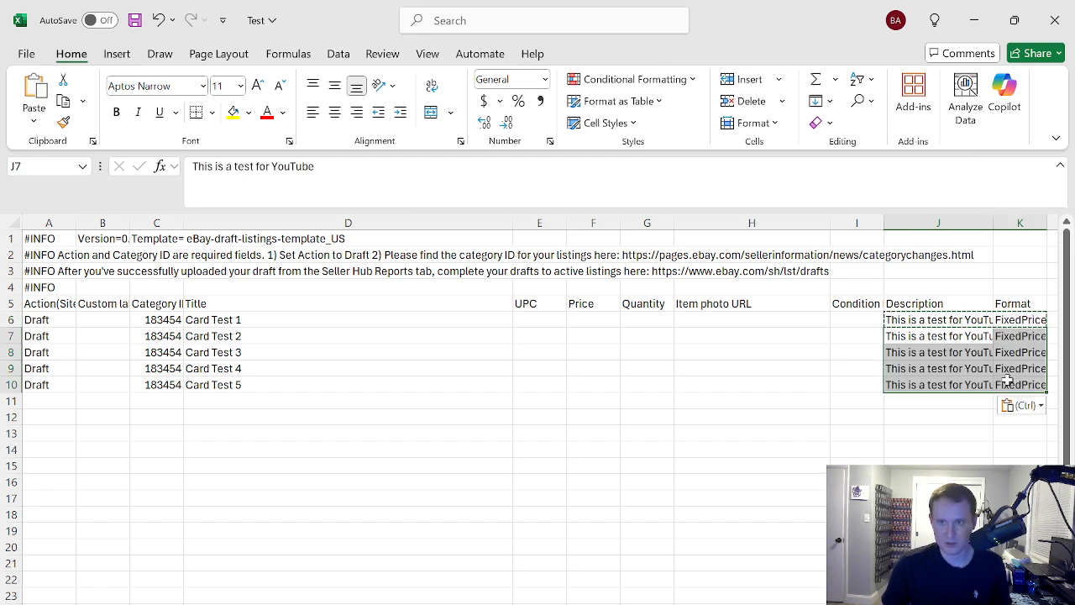
Save the Test file with the filled description and format rows
click(890, 448)
scroll(537, 411, right, 1)
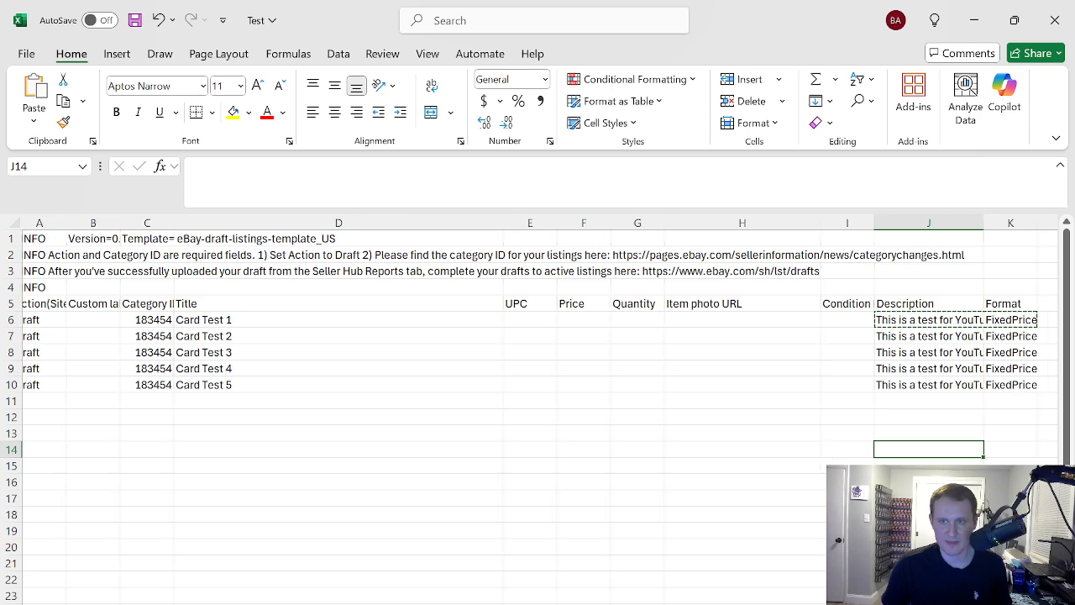
scroll(538, 412, left, 1)
click(26, 54)
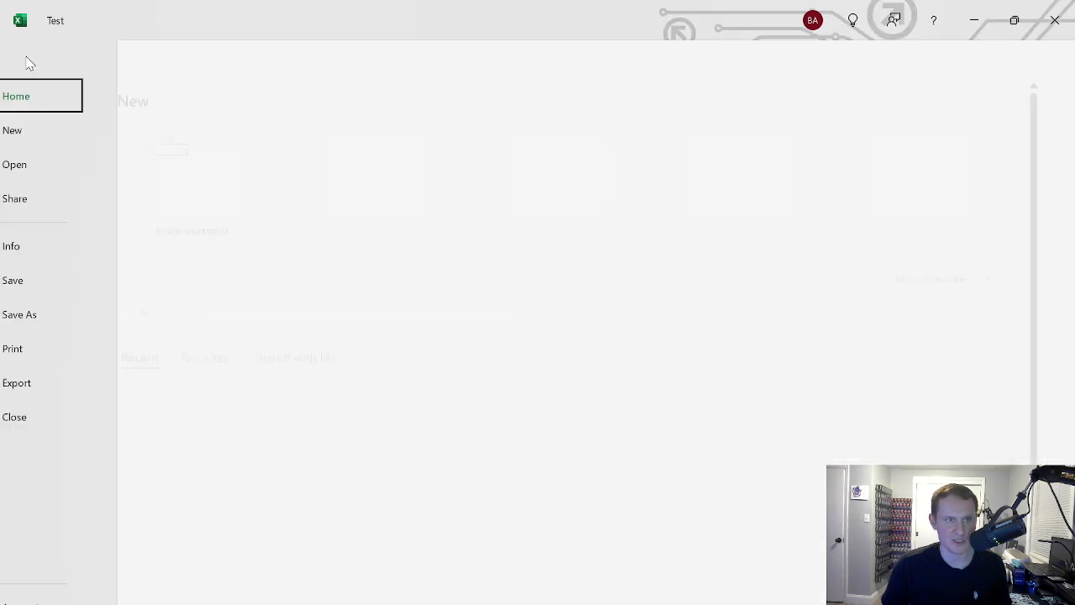
click(47, 279)
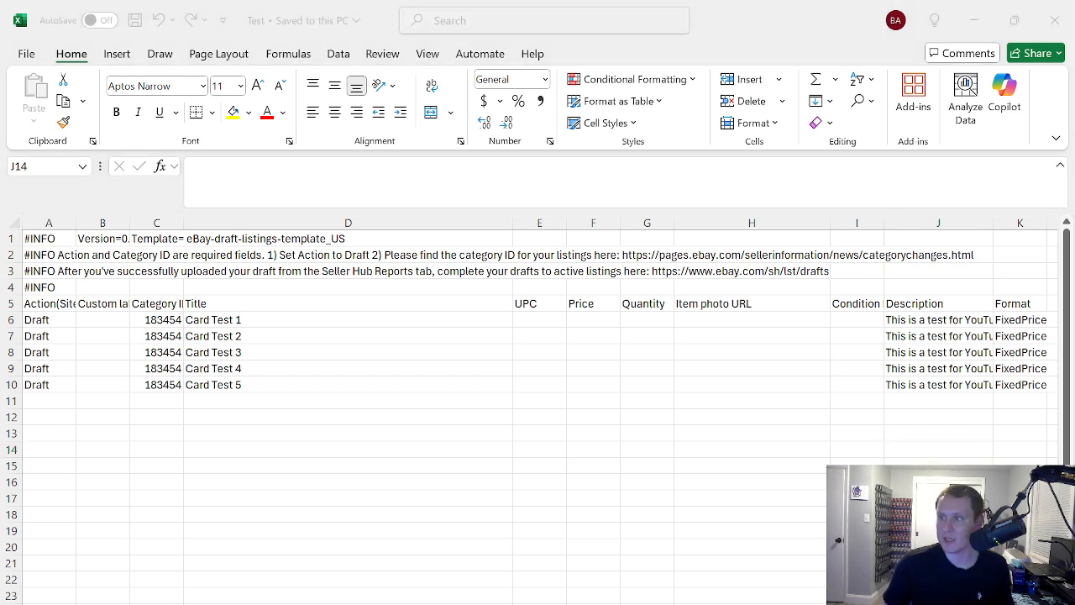
Switch to the eBay Seller Hub Uploads page in the browser and upload Test.csv as the completed template
key(alt+Tab)
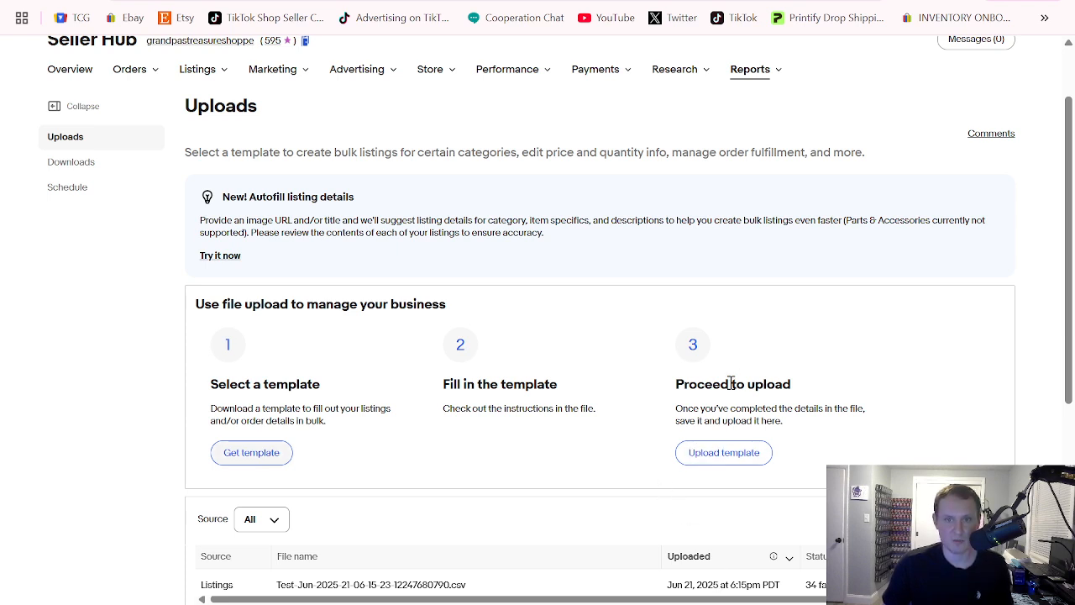
scroll(772, 363, down, 1)
scroll(772, 364, down, 1)
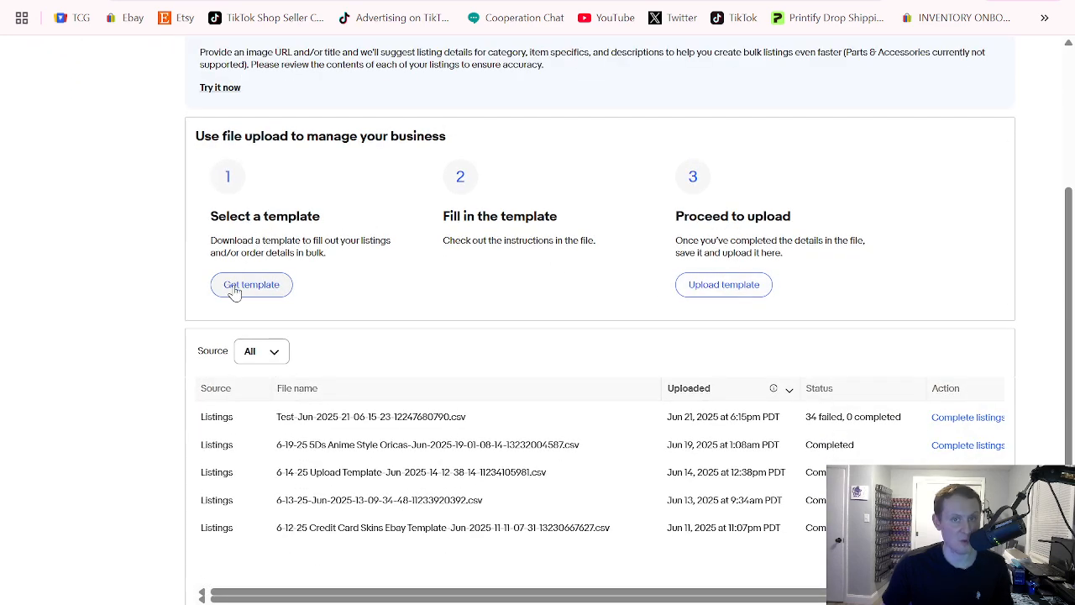
drag(442, 214, 577, 222)
click(596, 182)
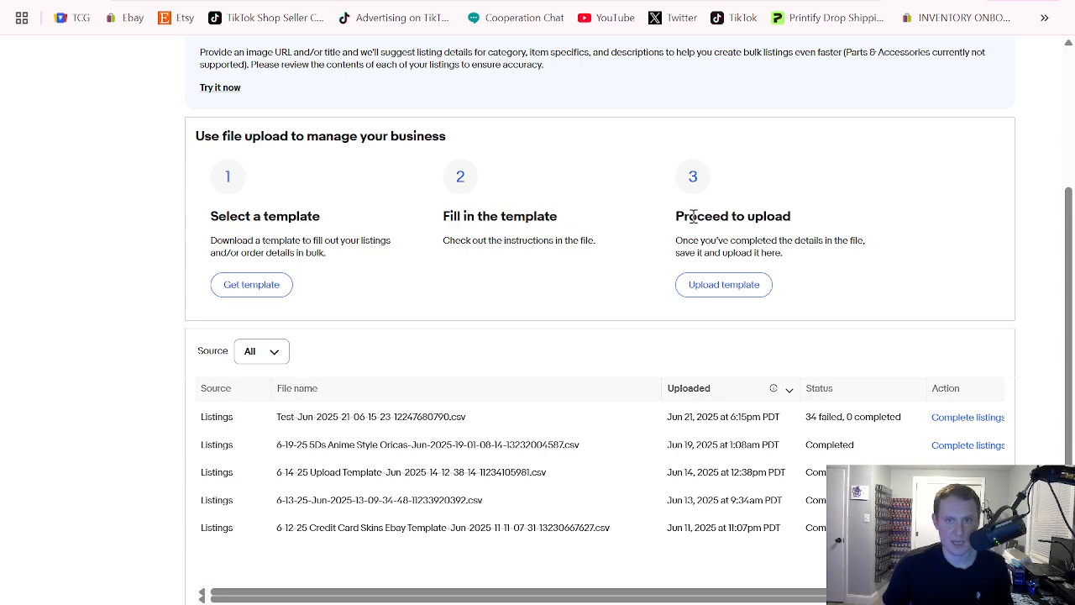
click(729, 290)
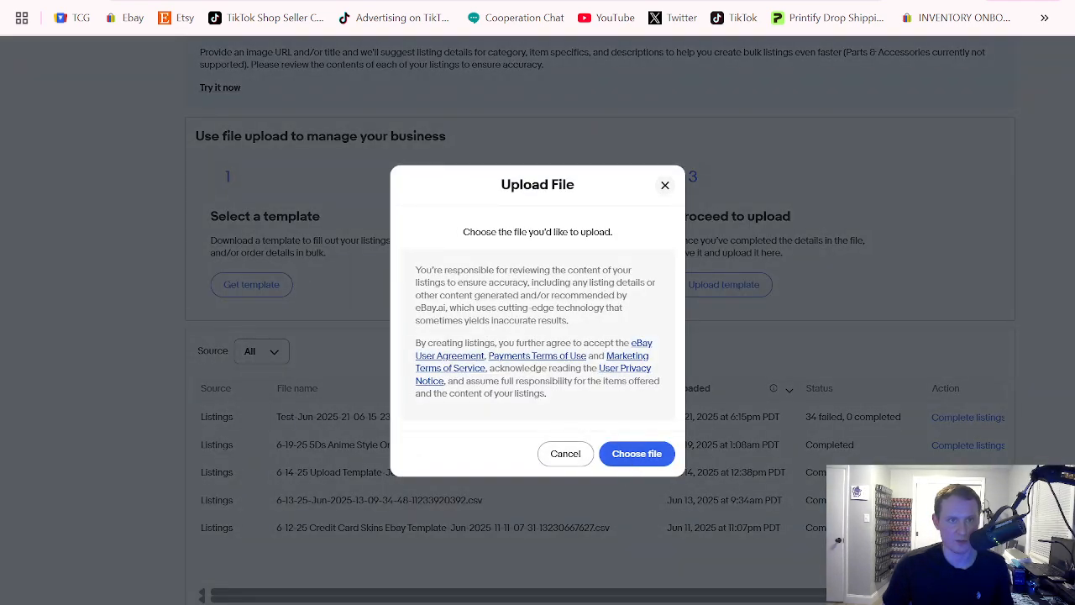
double_click(193, 99)
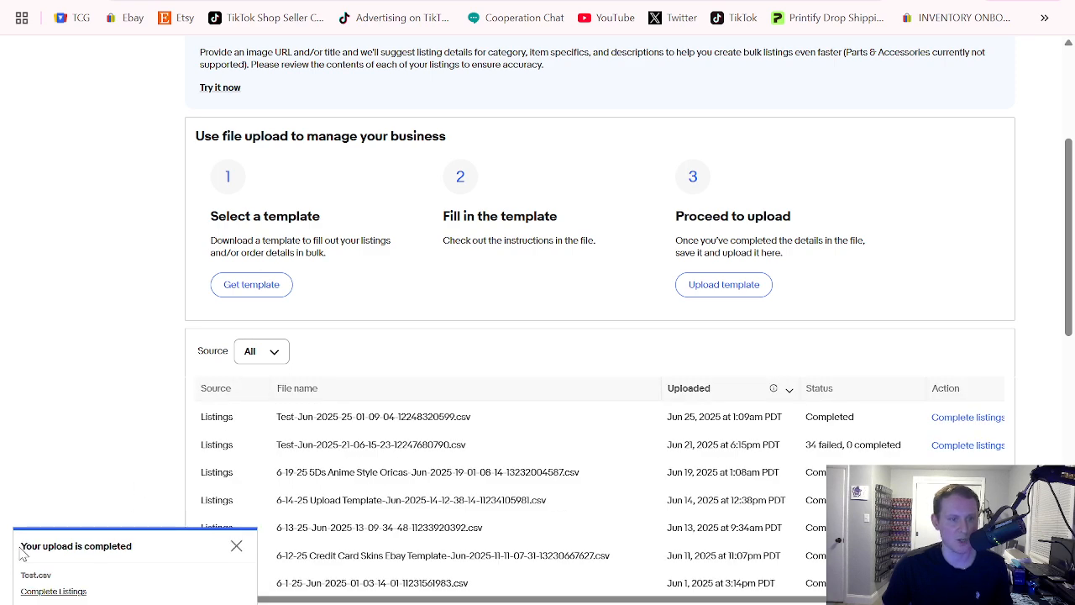
Dismiss the upload notification and open the Manage drafts page under the Seller Hub listings
drag(21, 546, 137, 540)
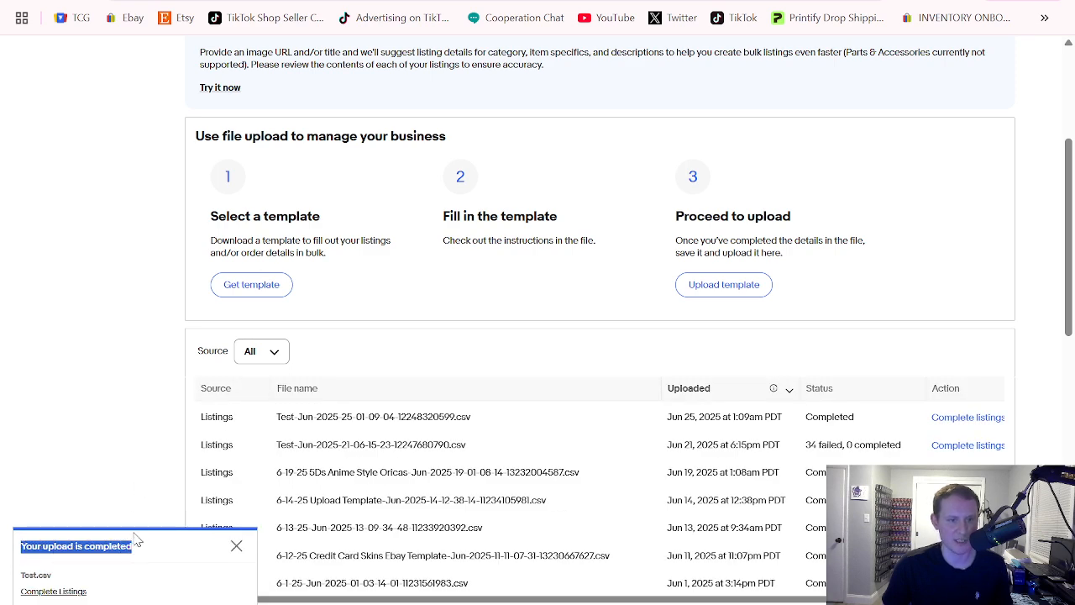
click(118, 394)
click(237, 547)
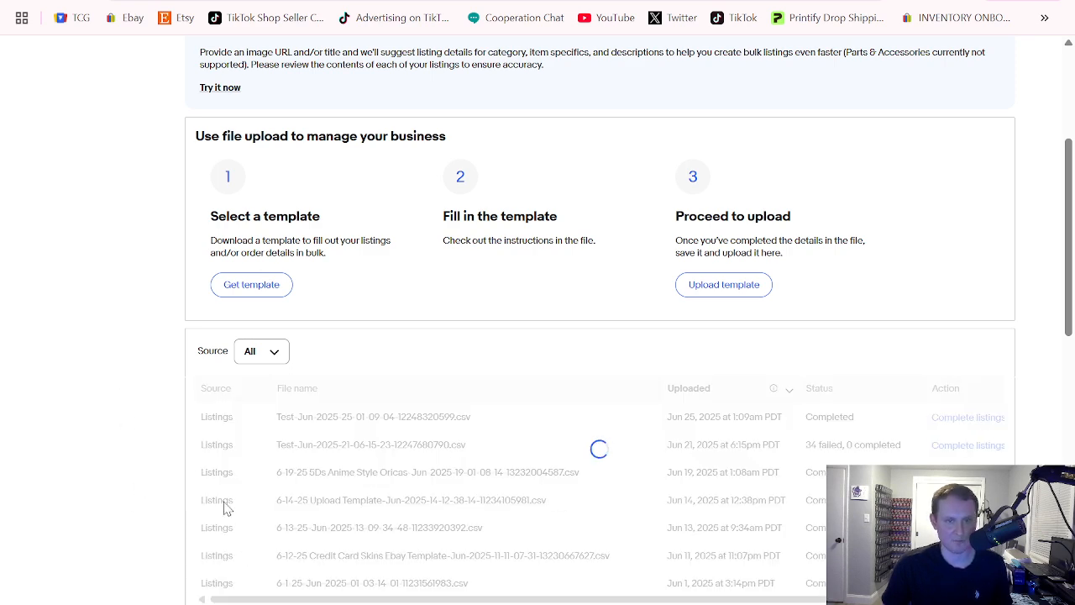
scroll(233, 468, up, 3)
mouse_move(220, 165)
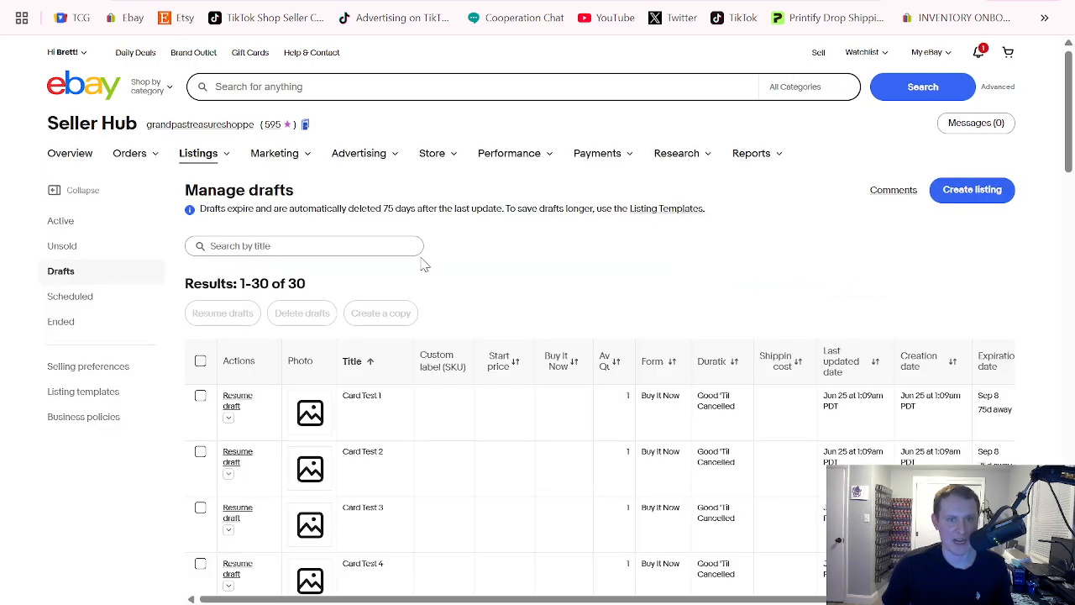
scroll(426, 262, down, 1)
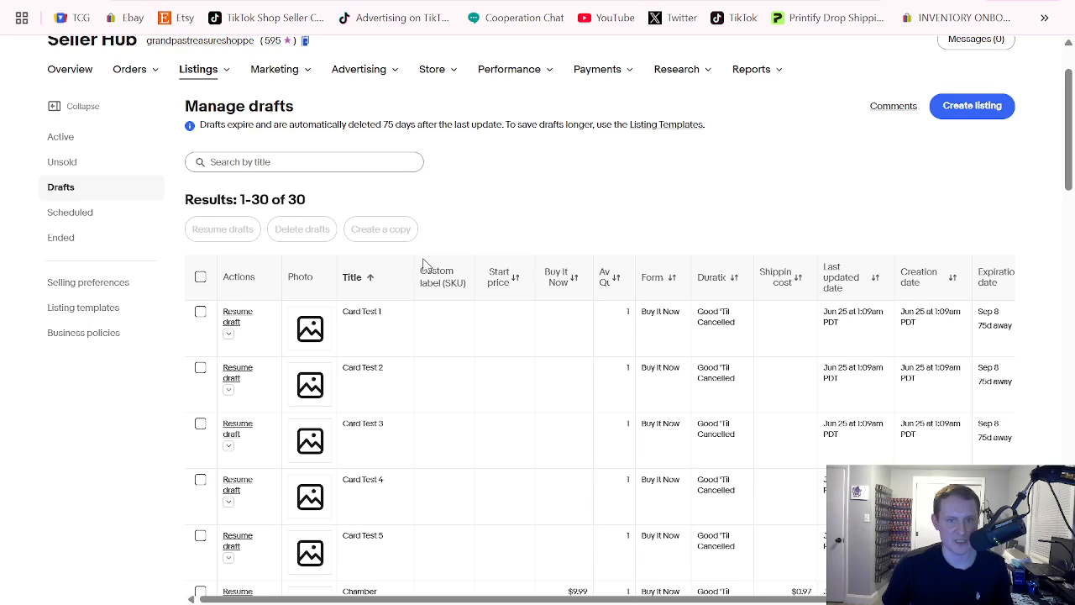
Select the drafts Card Test 1 to Card Test 5 and resume them together for bulk editing
click(201, 312)
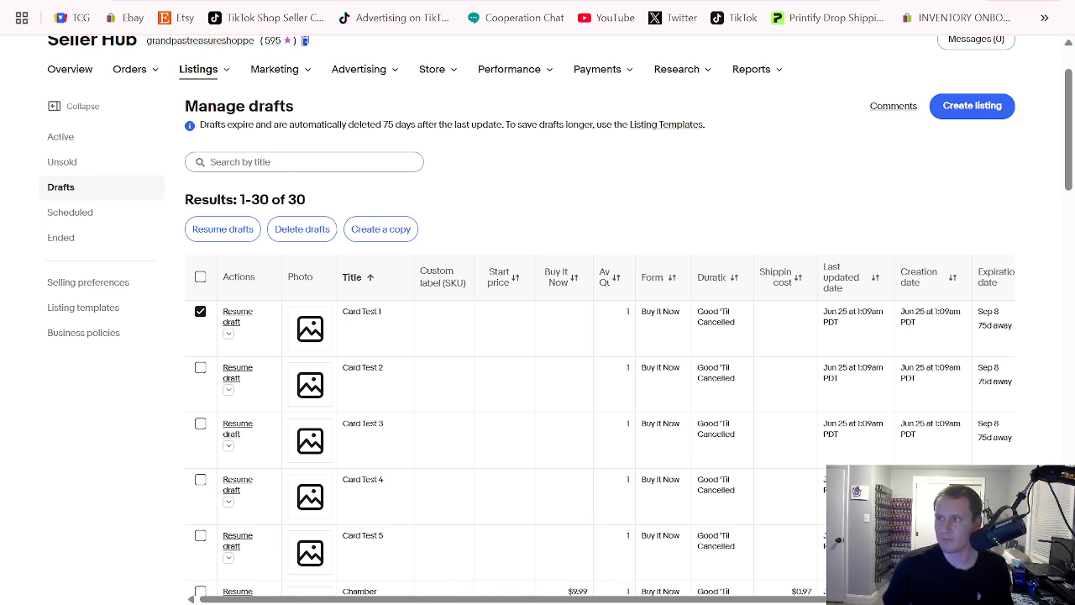
key(alt+Tab)
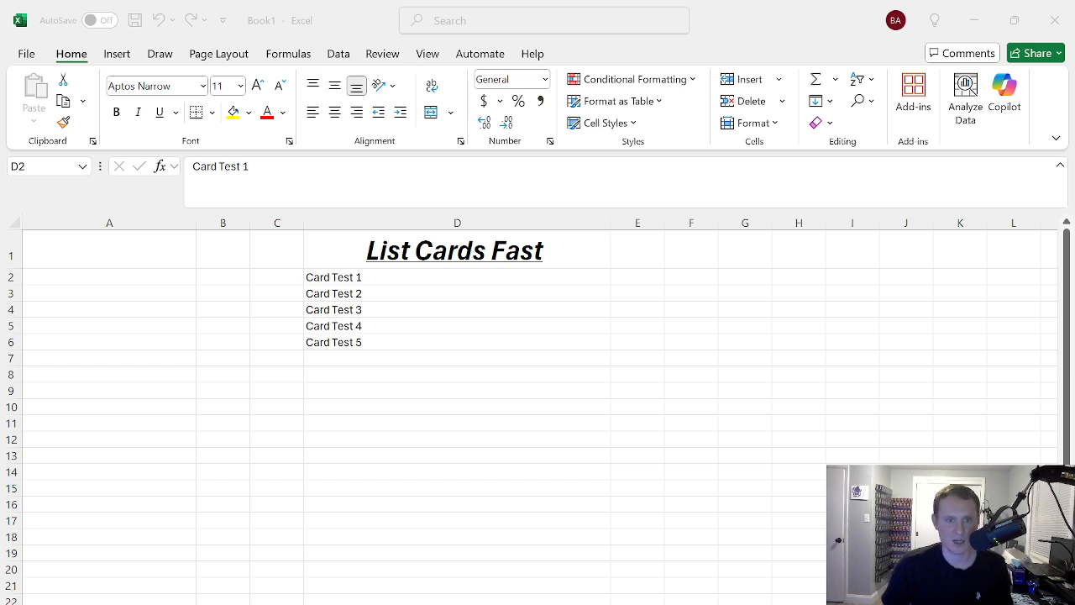
key(ctrl+shift+Down)
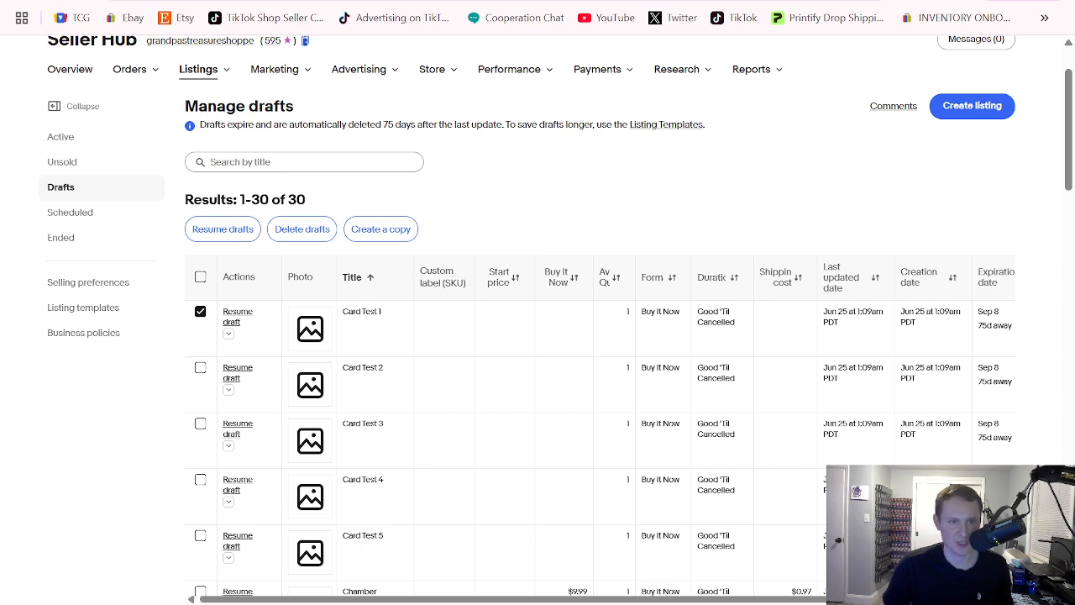
click(202, 369)
click(202, 424)
click(202, 480)
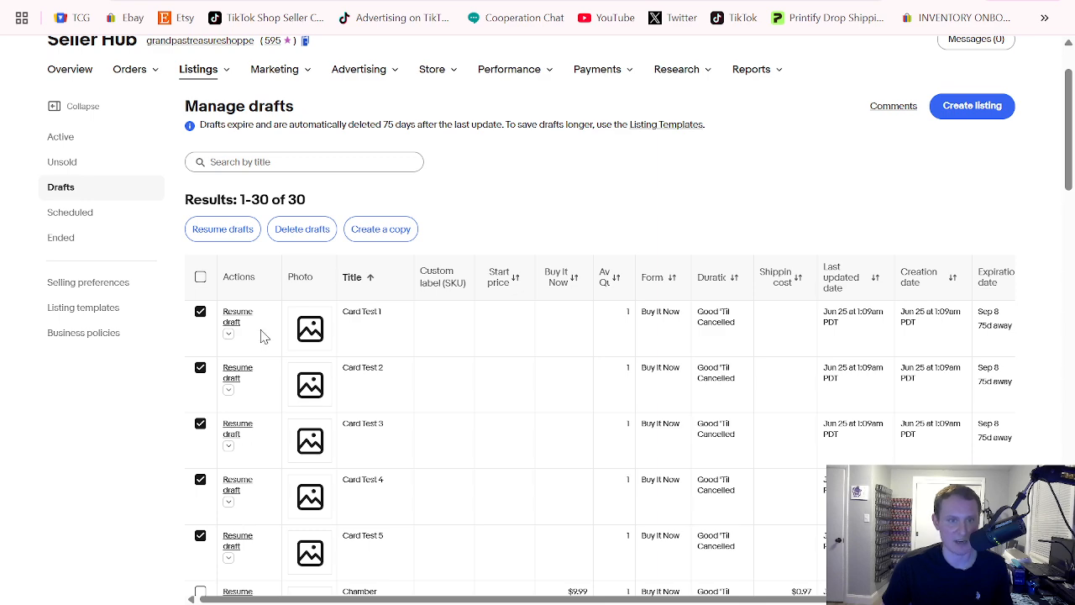
click(212, 232)
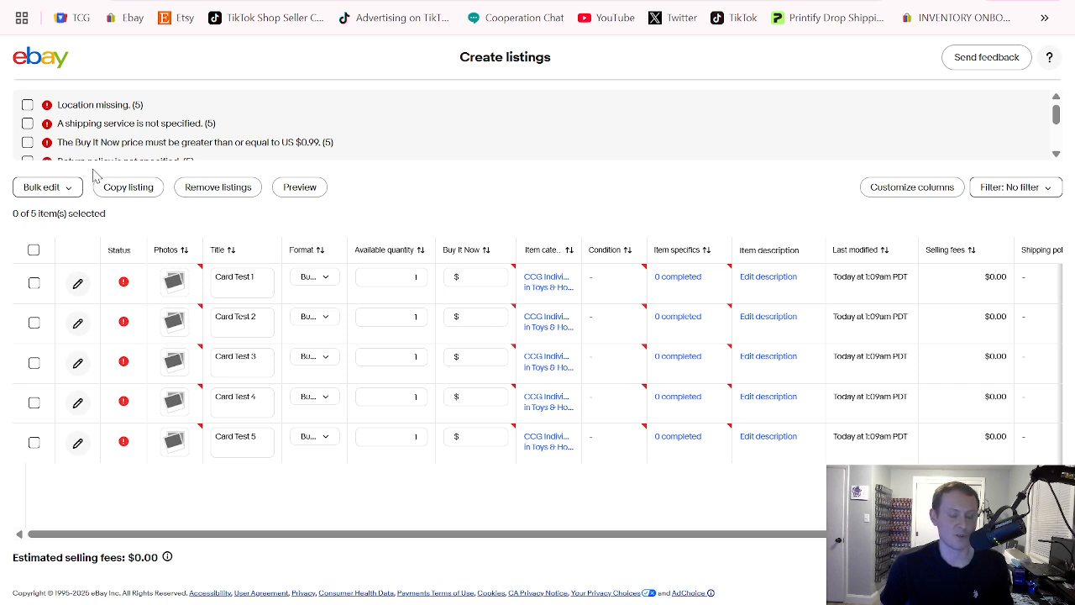
Select all five card listings and bulk-apply the saved item location to them
click(33, 251)
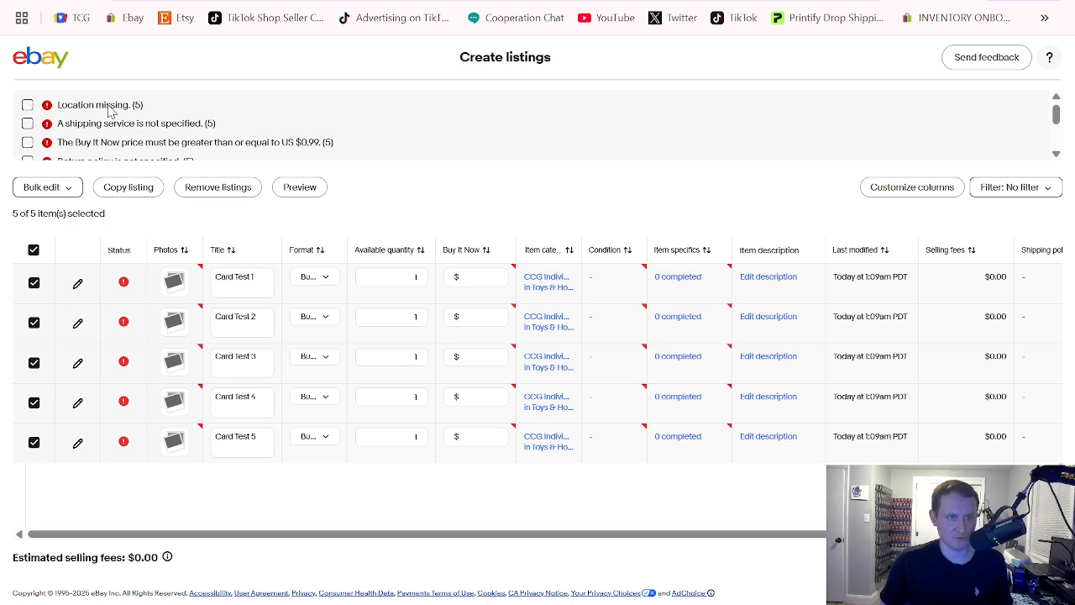
click(57, 188)
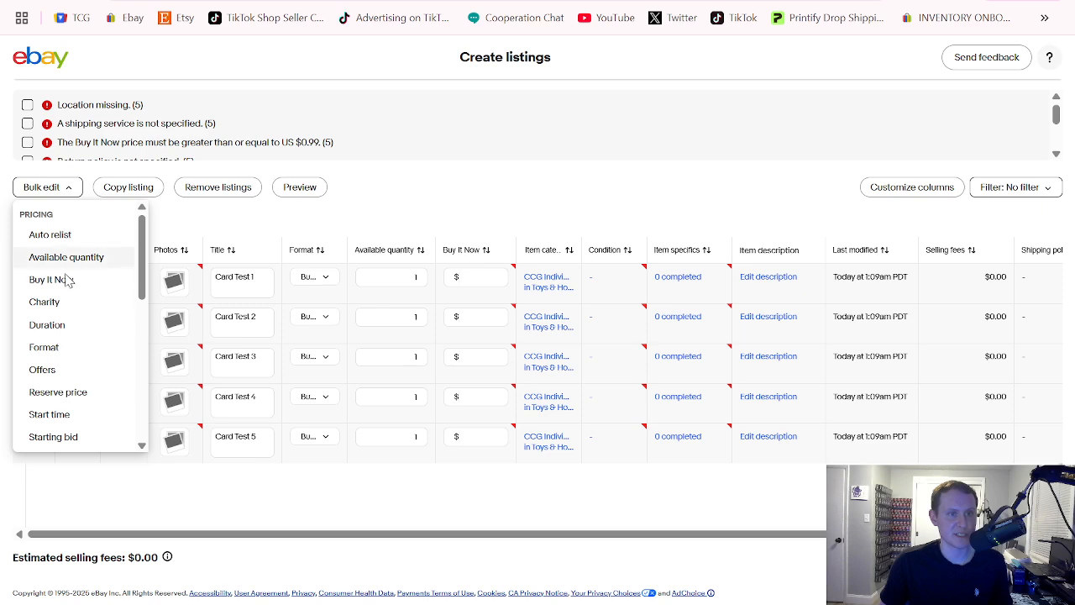
scroll(67, 325, down, 2)
scroll(68, 325, down, 2)
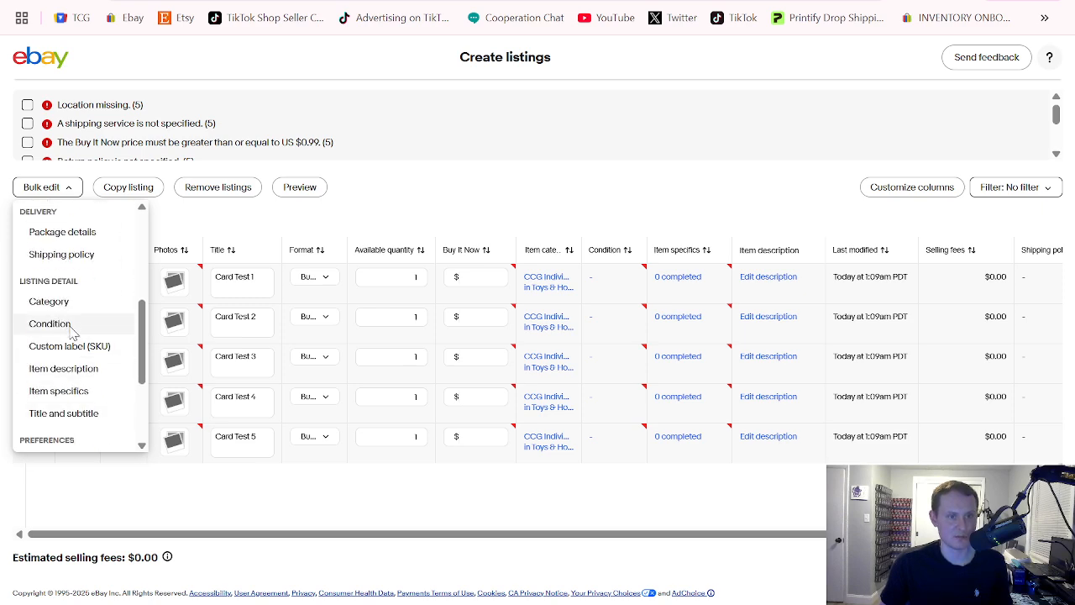
scroll(78, 317, down, 2)
click(84, 374)
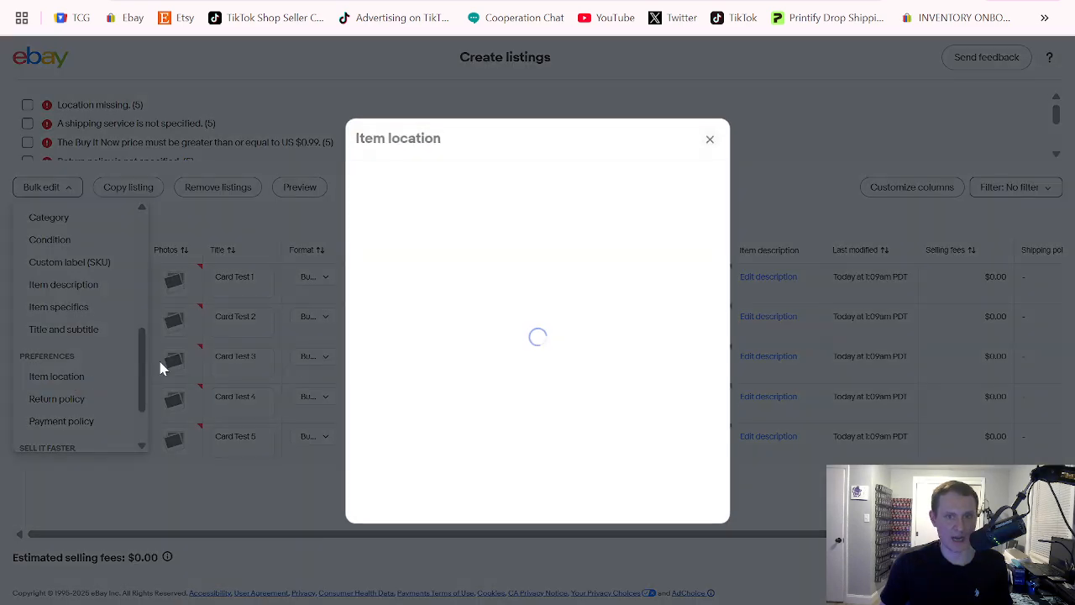
click(697, 508)
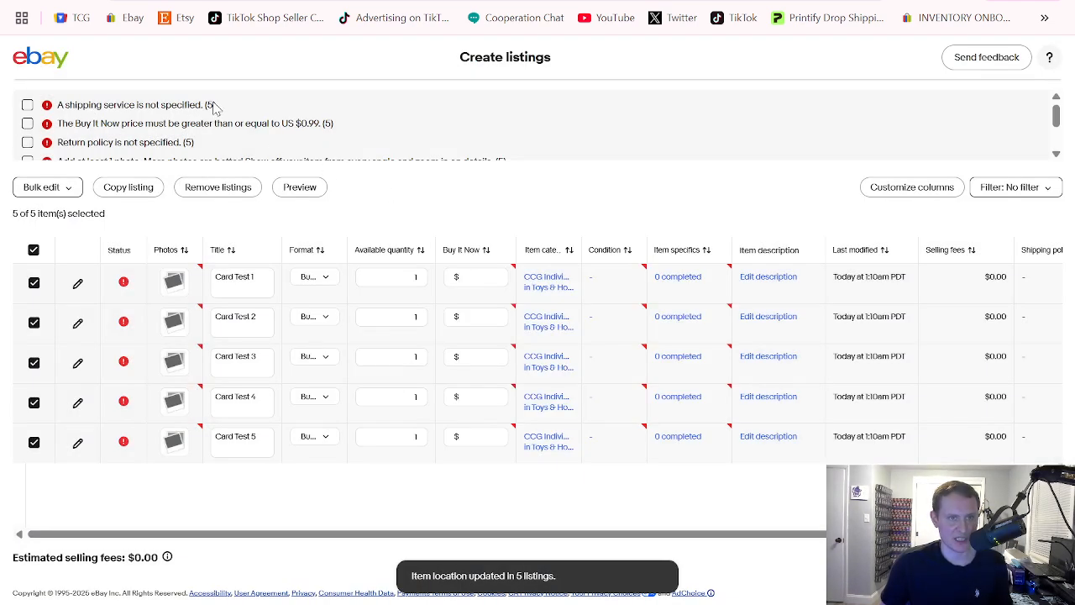
Bulk-change the shipping policy to the first-listed "Flat: ShippingMethodStandard $0.97, 2 business" policy for the selected listings
click(64, 188)
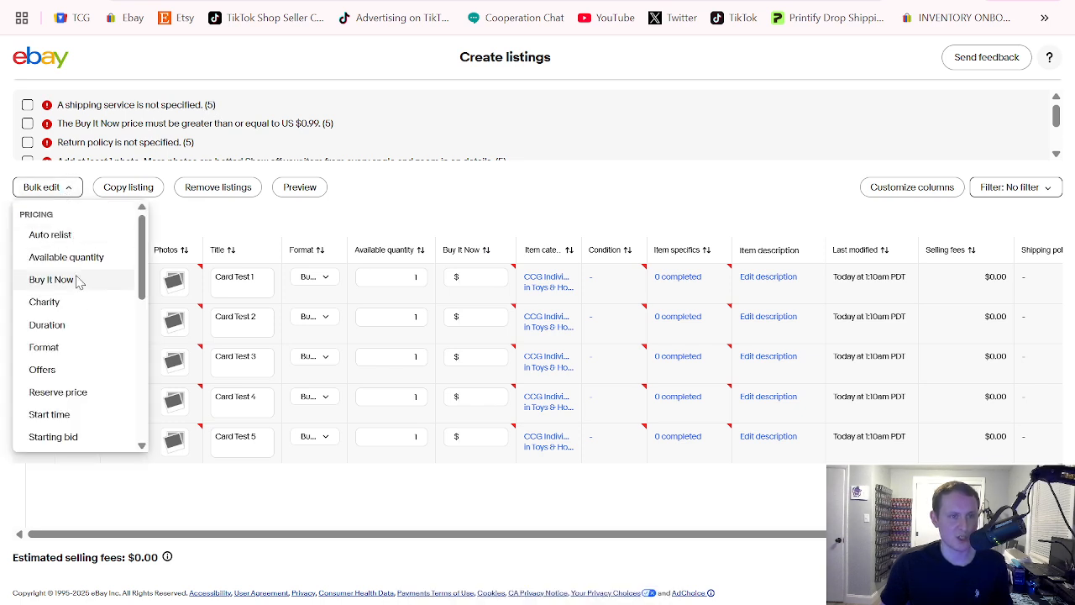
scroll(79, 327, down, 1)
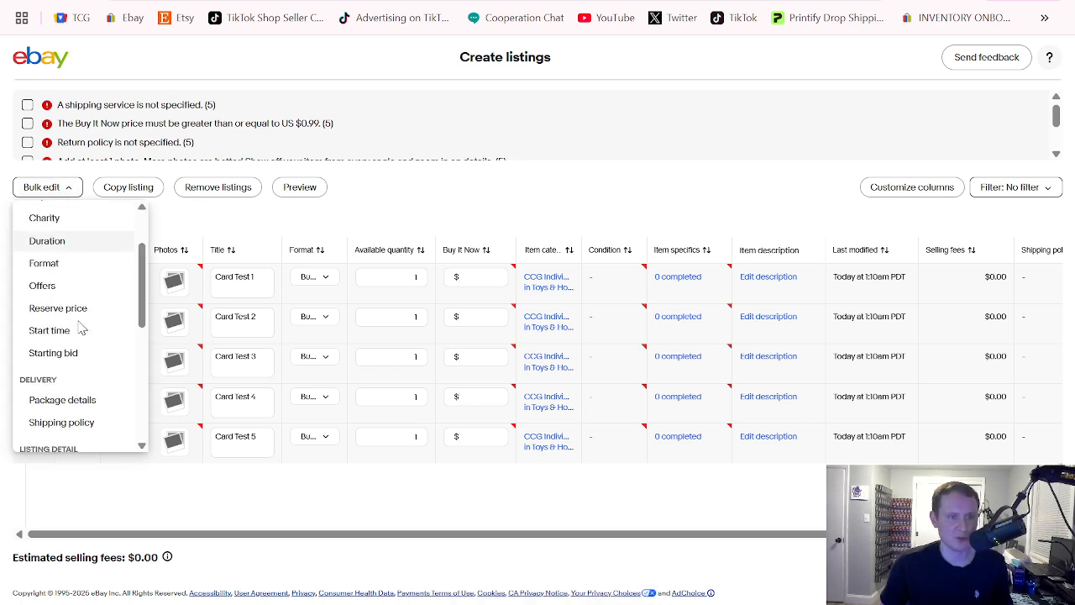
click(83, 424)
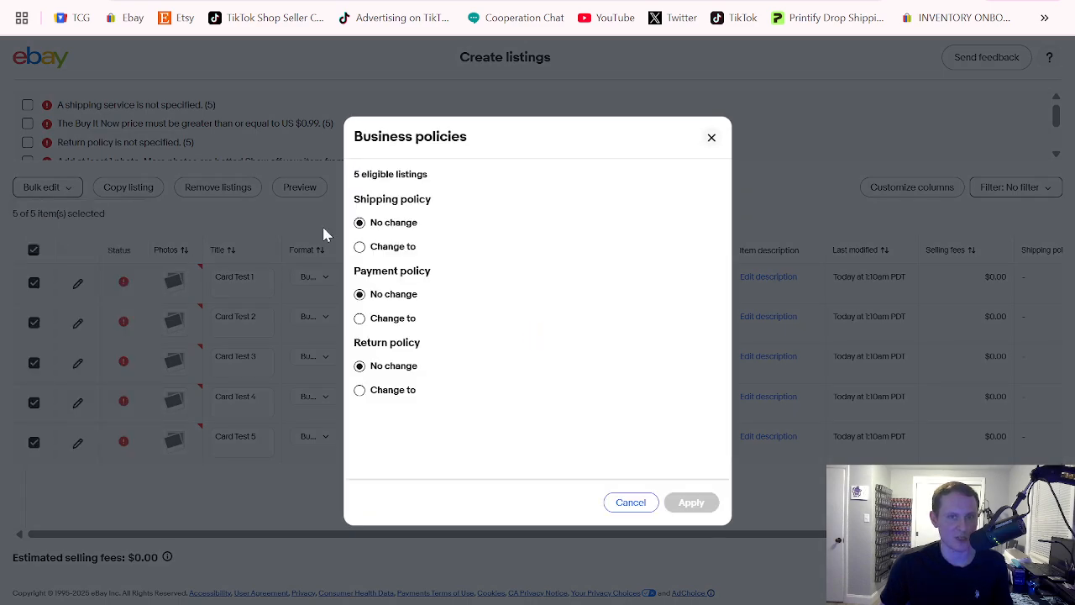
click(361, 247)
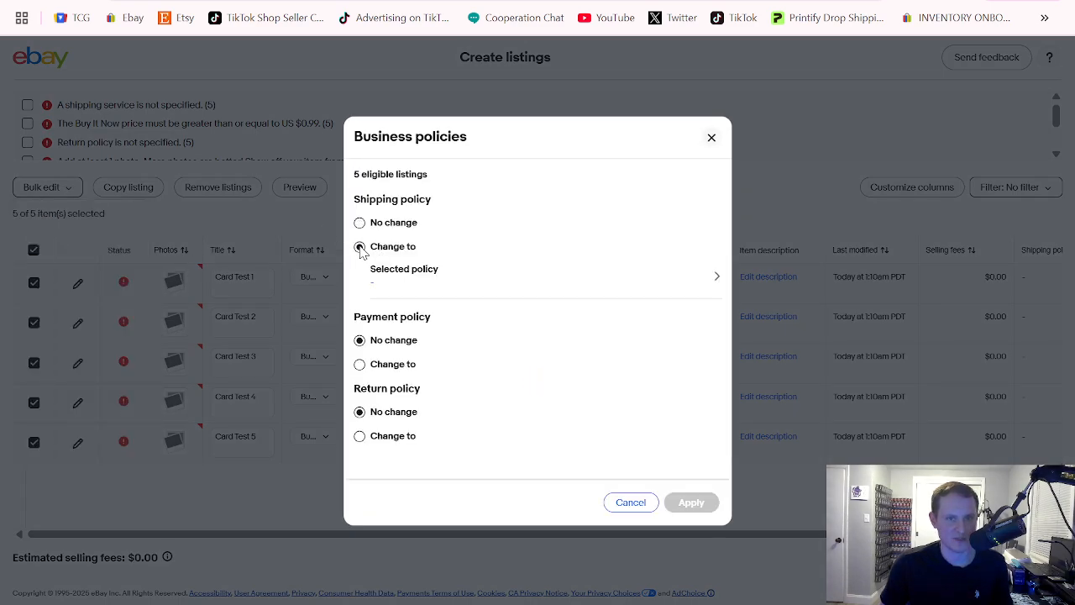
click(494, 285)
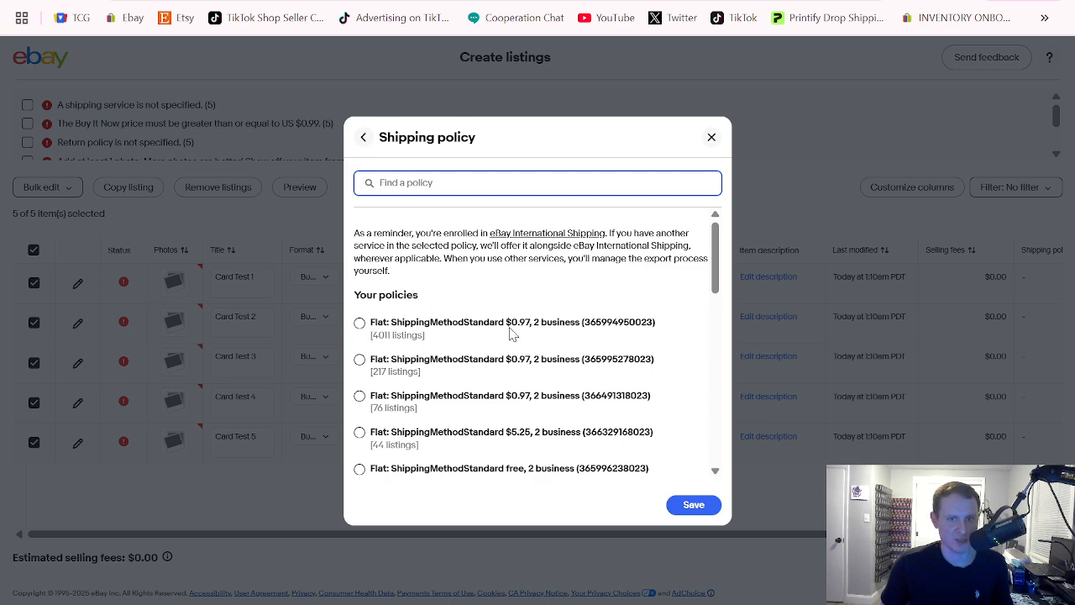
click(366, 326)
click(697, 505)
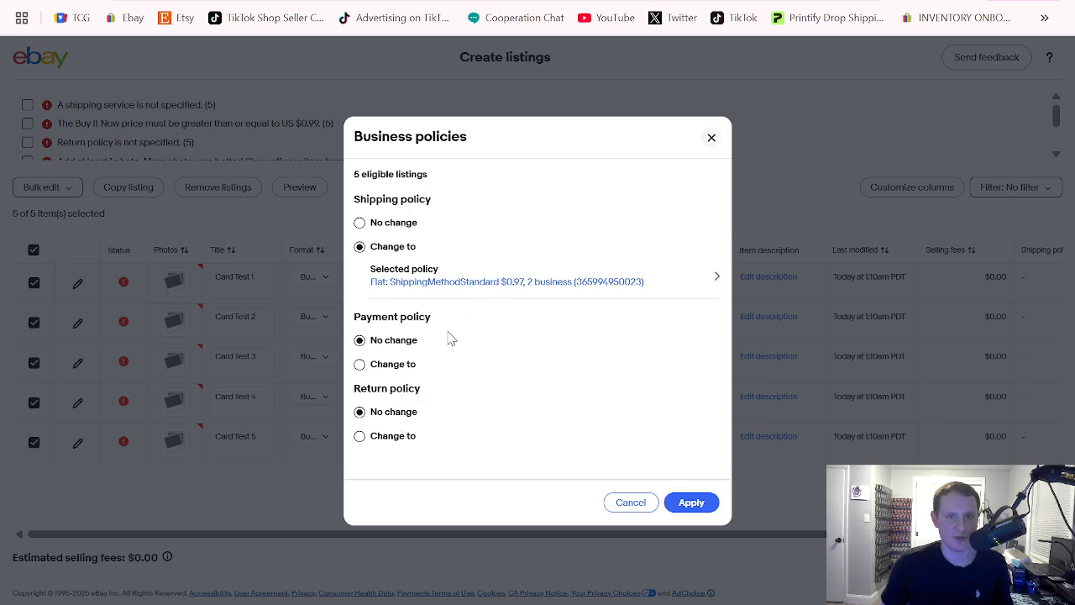
Change the return policy to No Return Accepted and apply the business policies to the selected listings
click(360, 435)
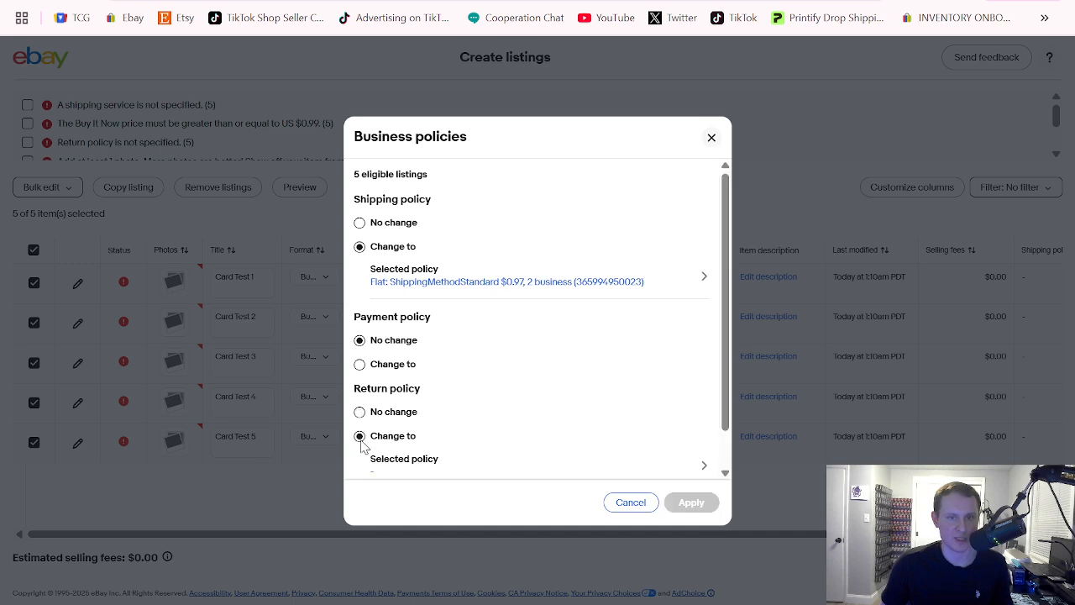
click(398, 469)
click(395, 268)
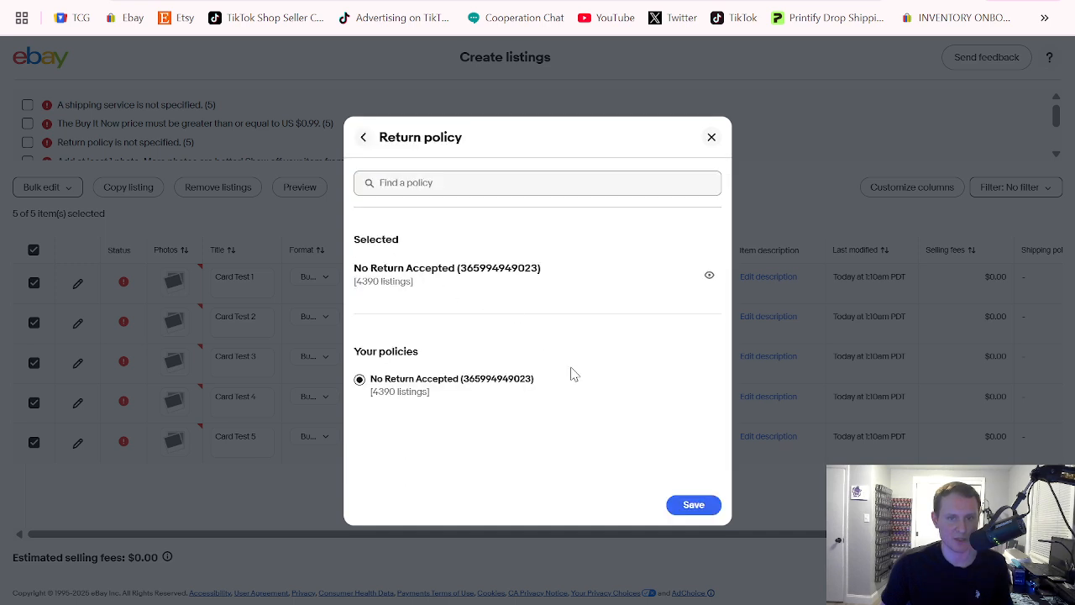
click(693, 506)
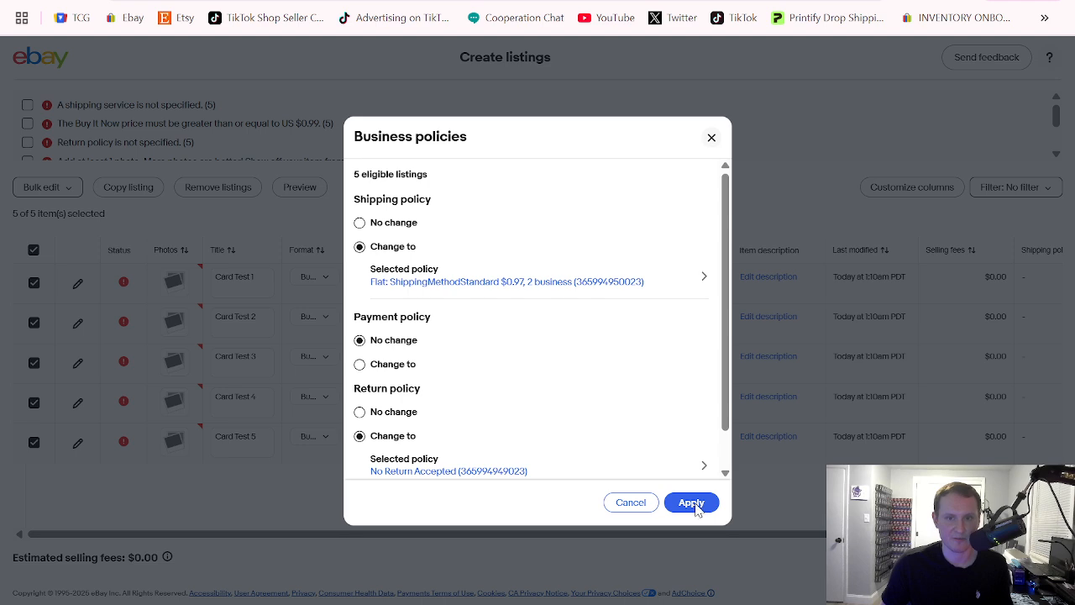
click(692, 503)
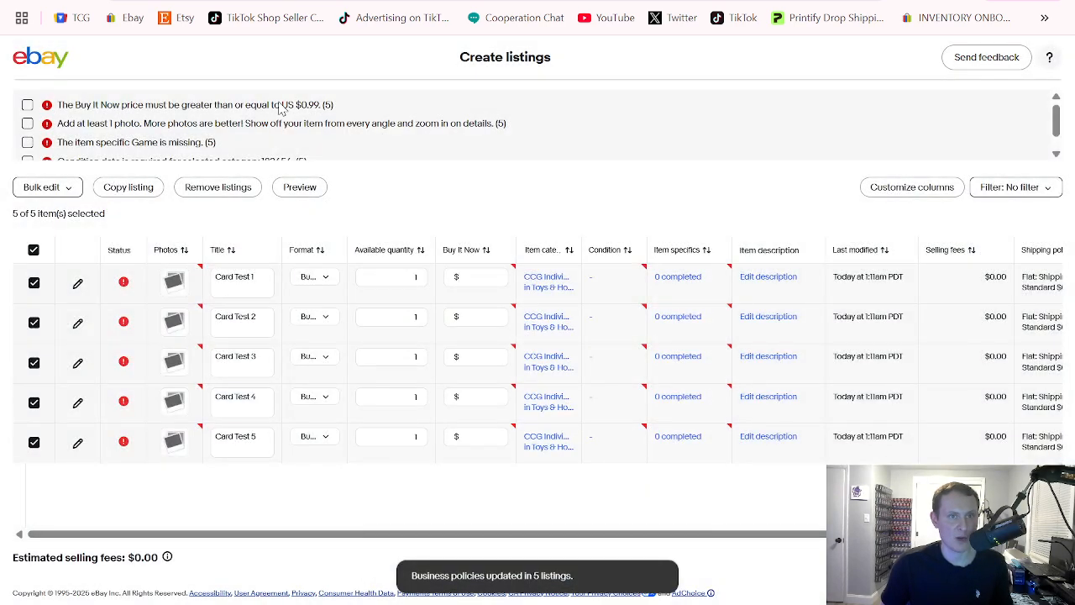
Bulk-change the Buy It Now price of the selected listings to $0.99
click(42, 187)
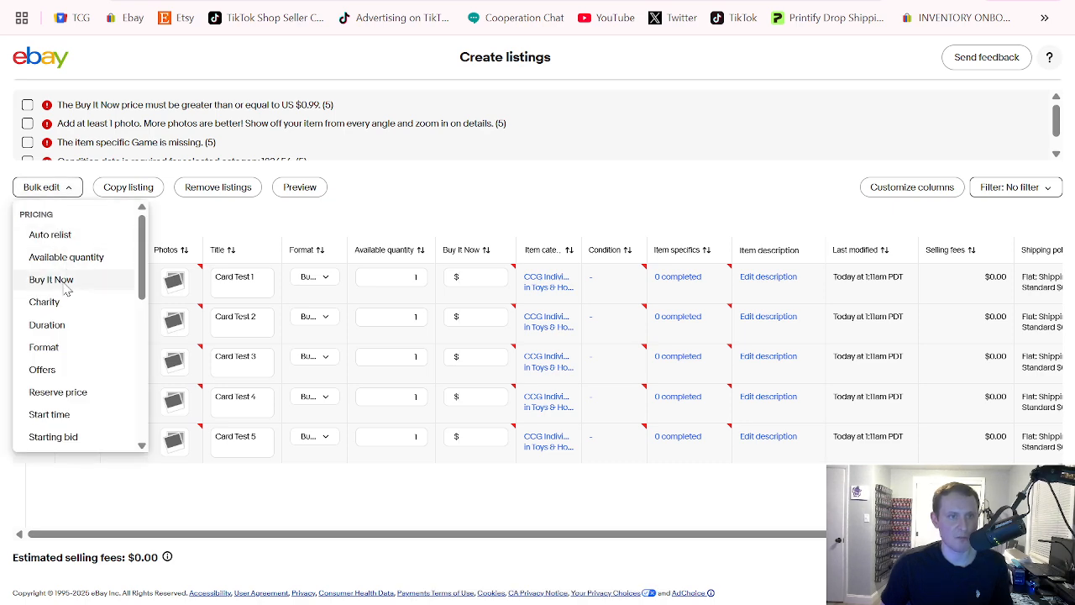
click(51, 280)
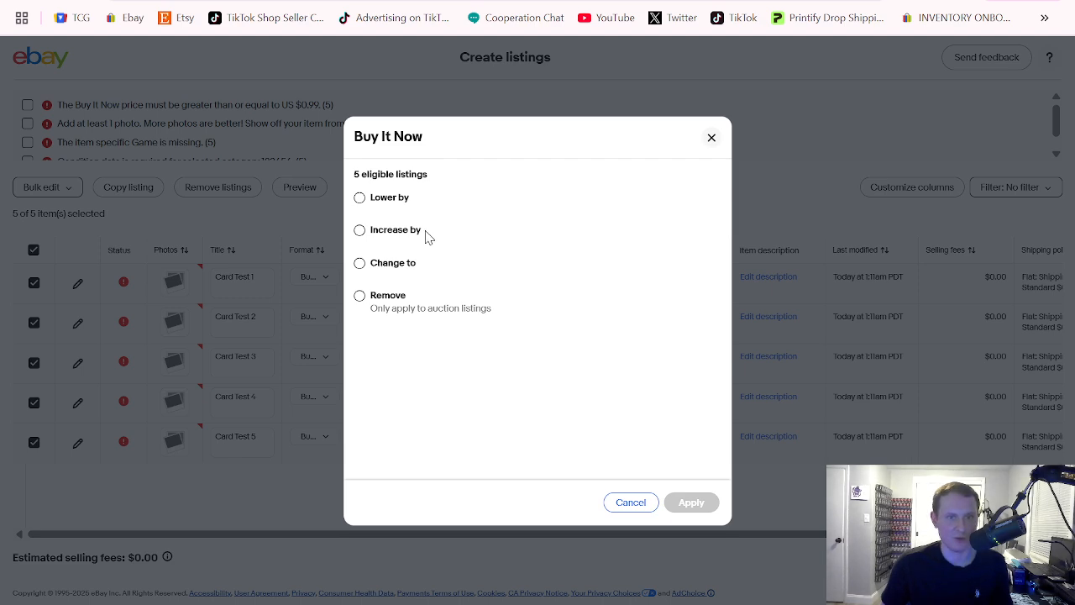
click(360, 264)
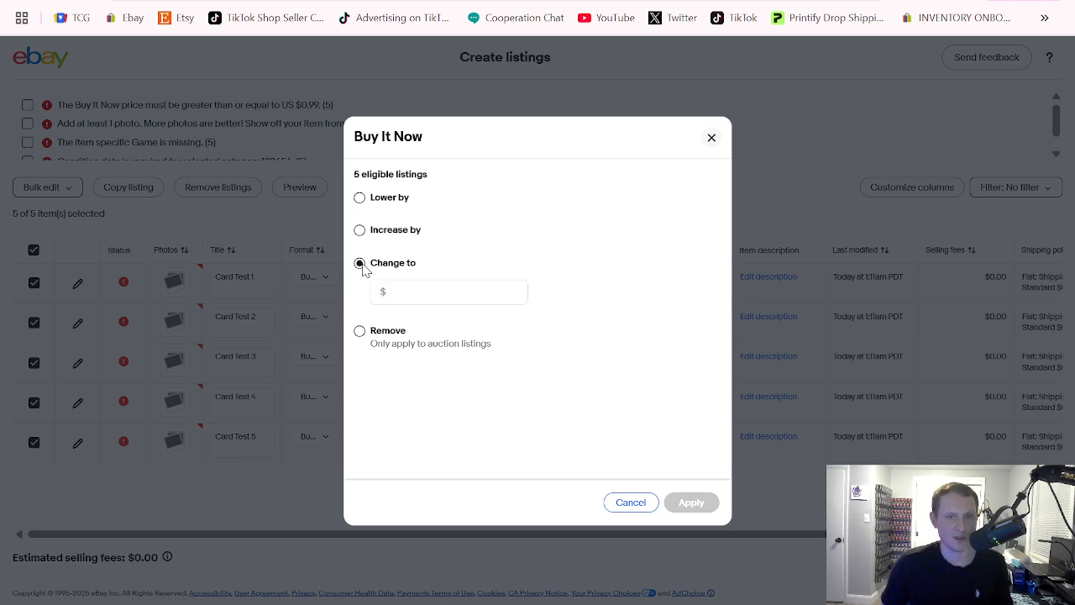
click(428, 290)
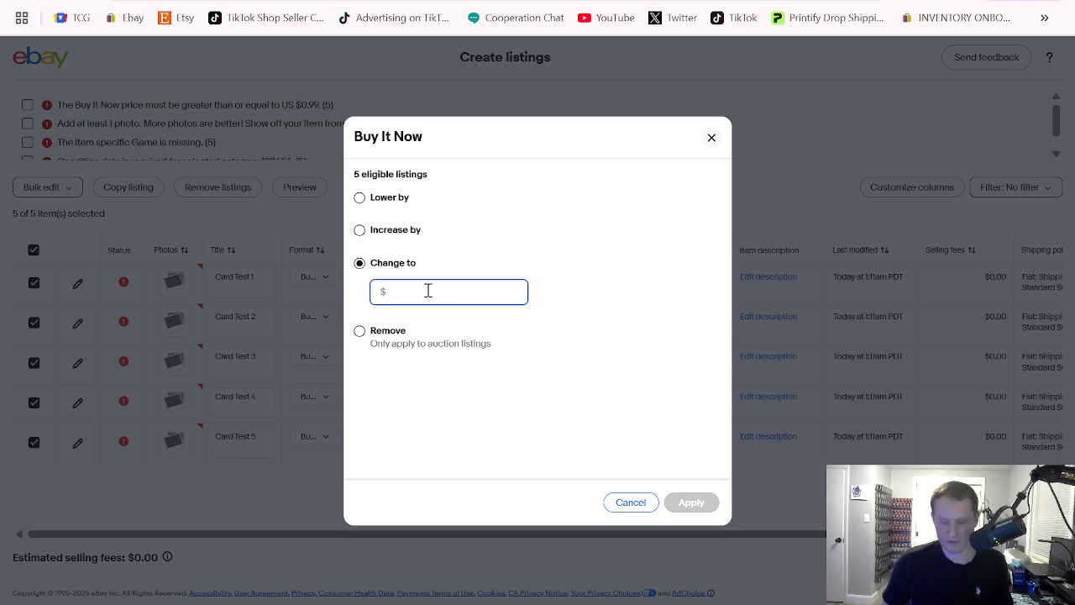
text(.99)
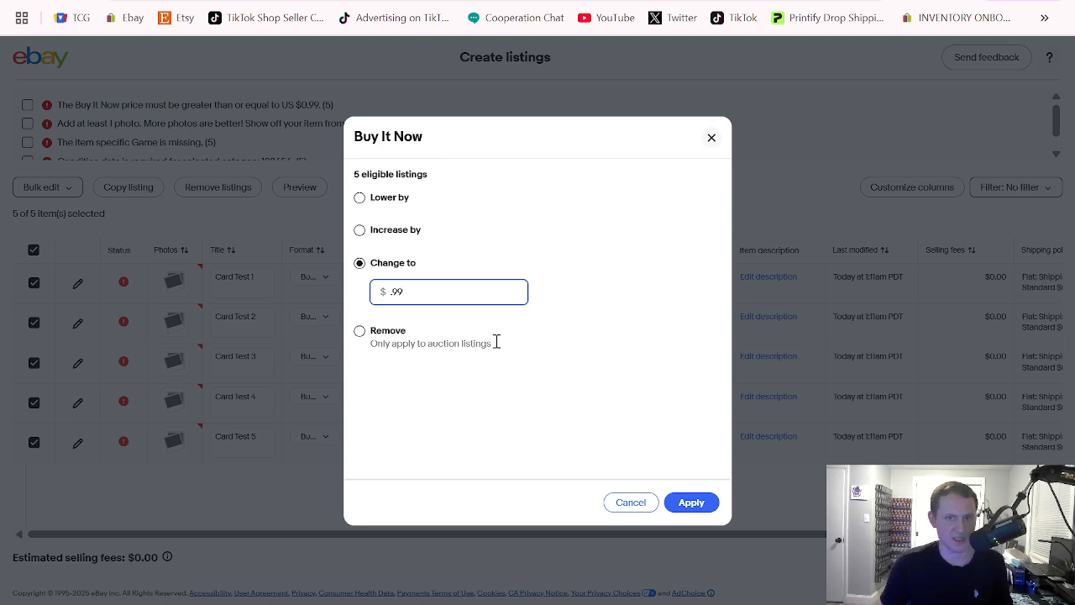
click(546, 371)
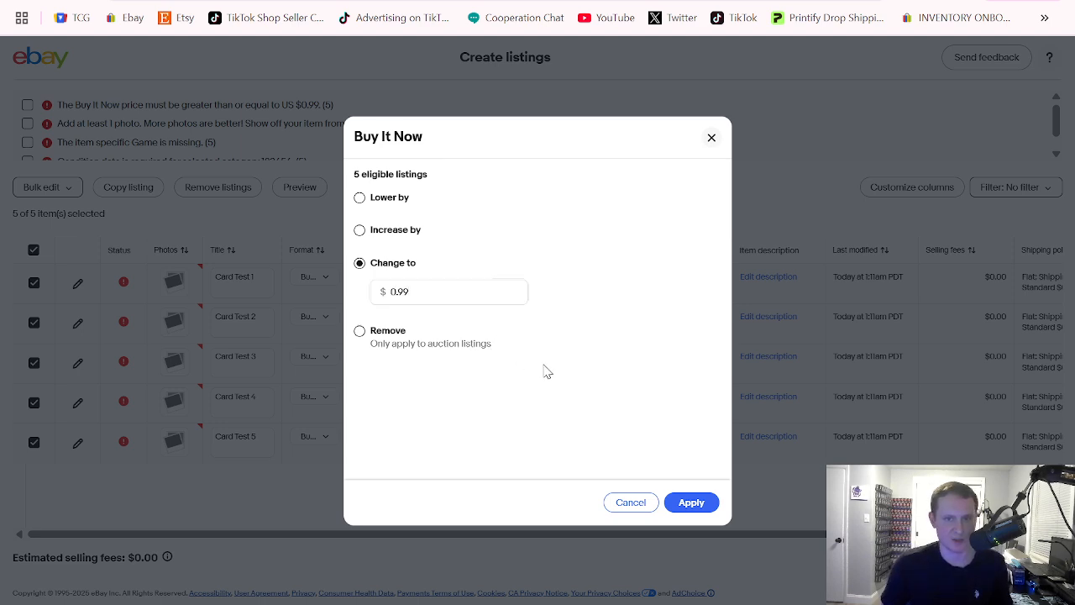
click(691, 504)
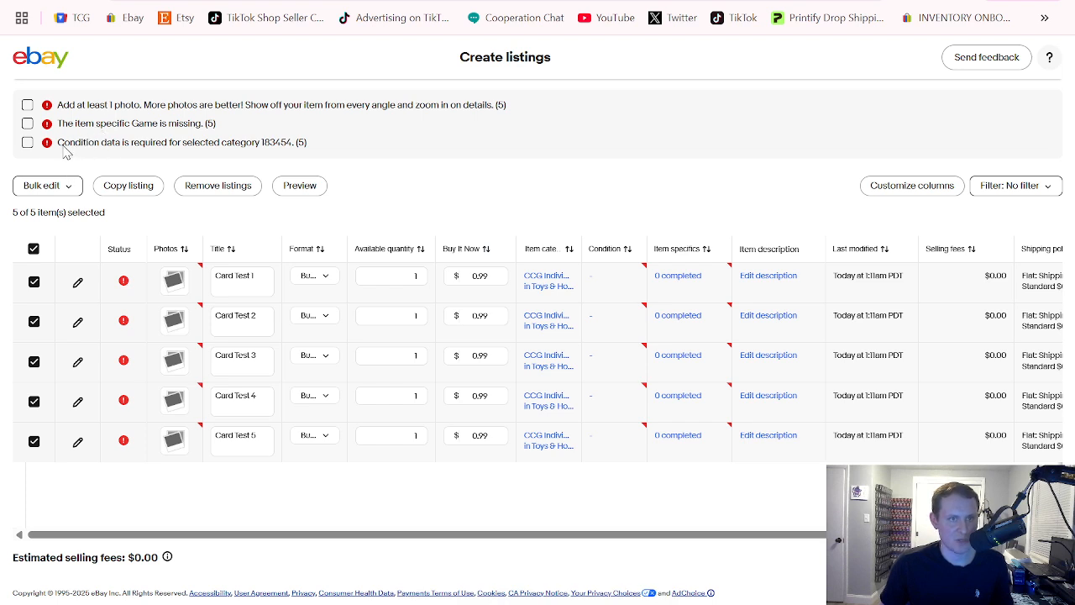
Start a bulk category edit for the selected listings and choose to change their first item category
drag(58, 144, 238, 146)
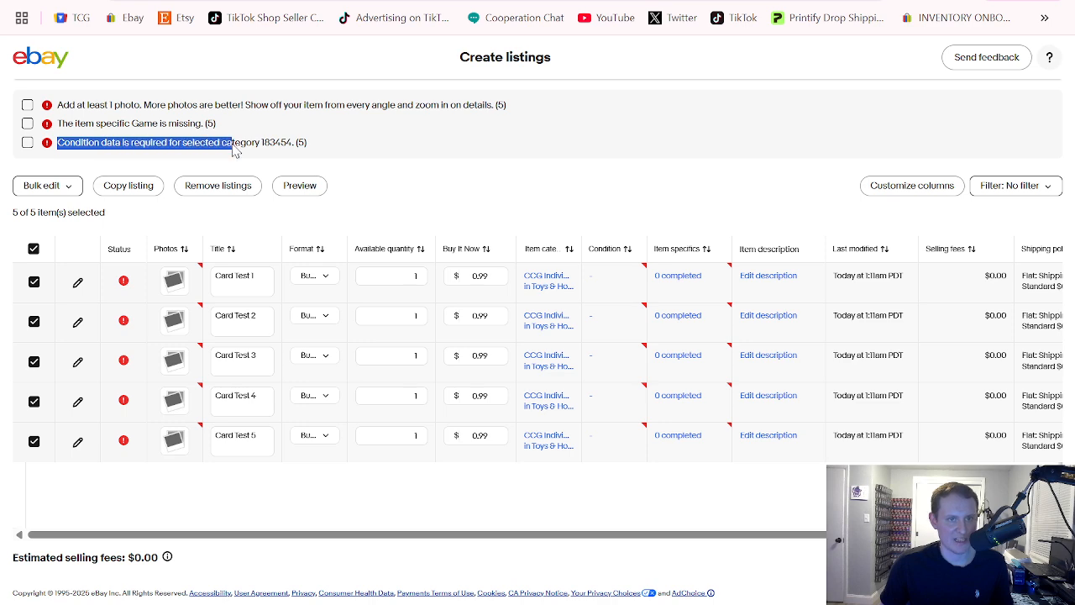
click(418, 173)
click(41, 185)
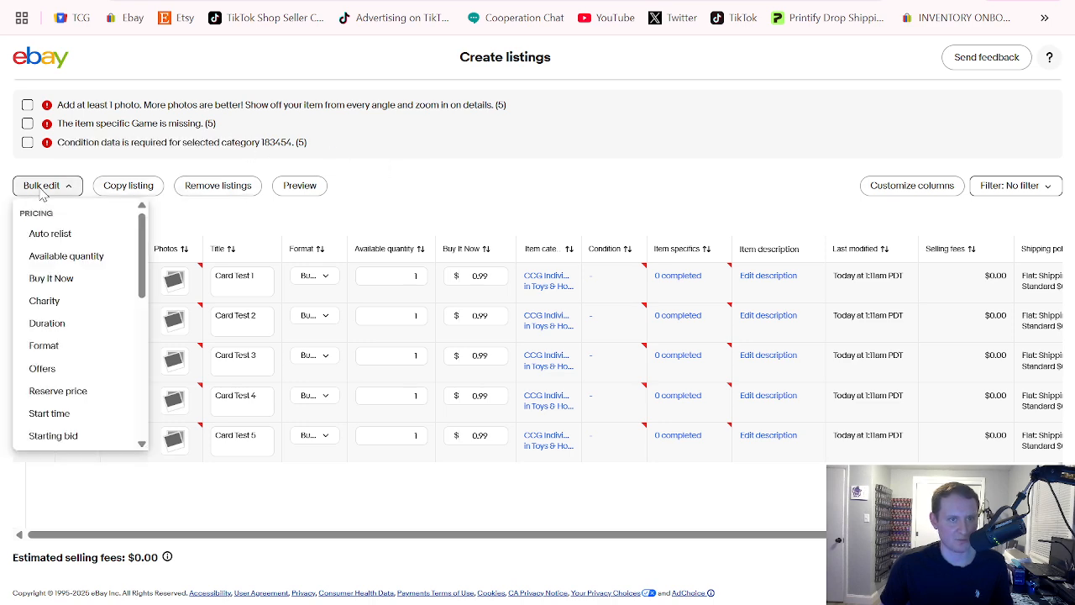
scroll(55, 241, down, 3)
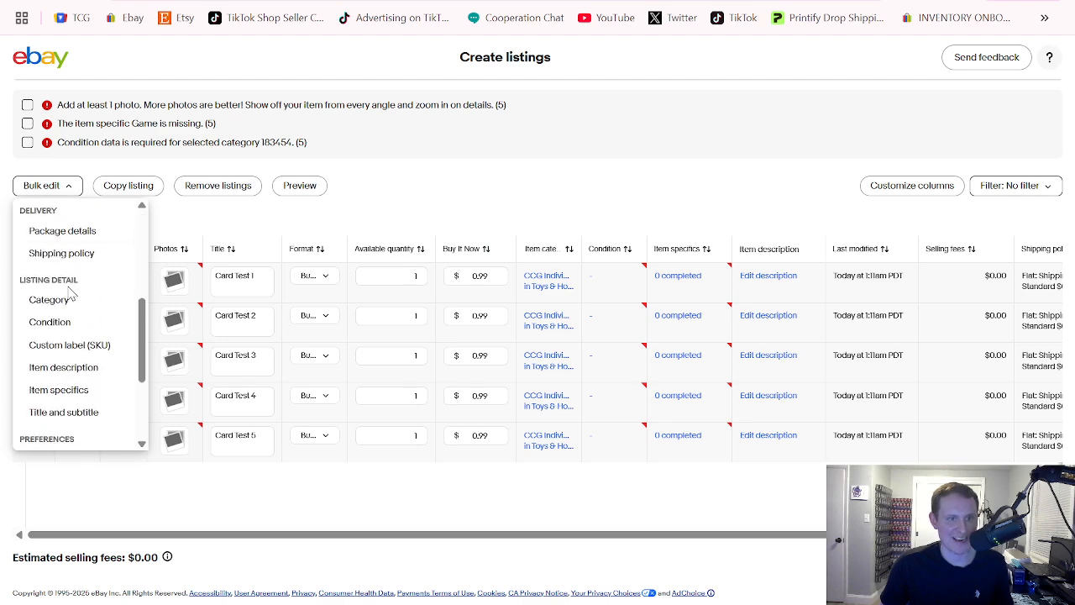
click(49, 300)
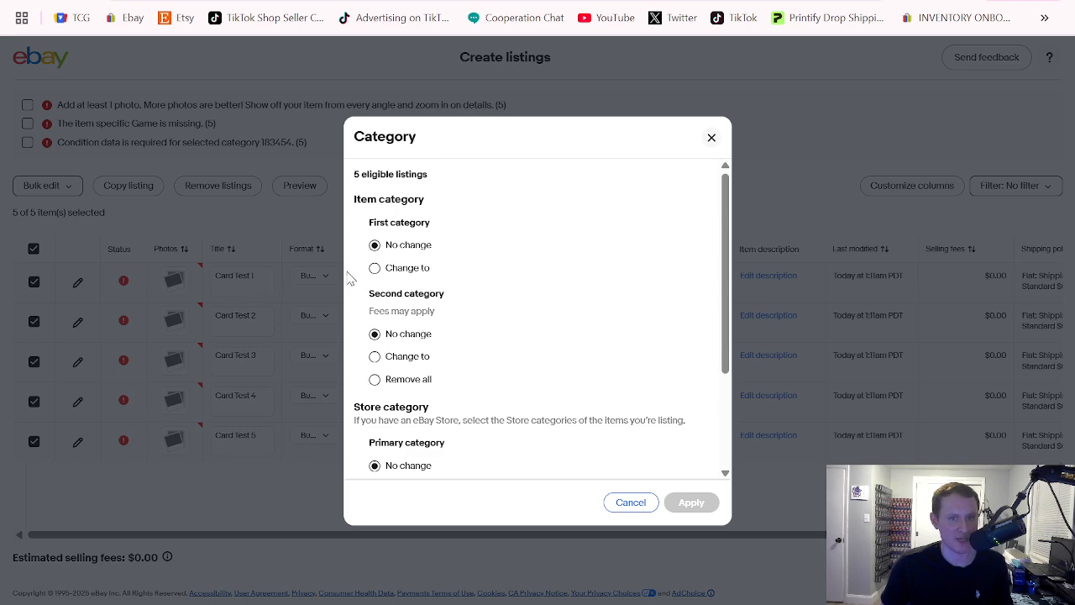
click(374, 269)
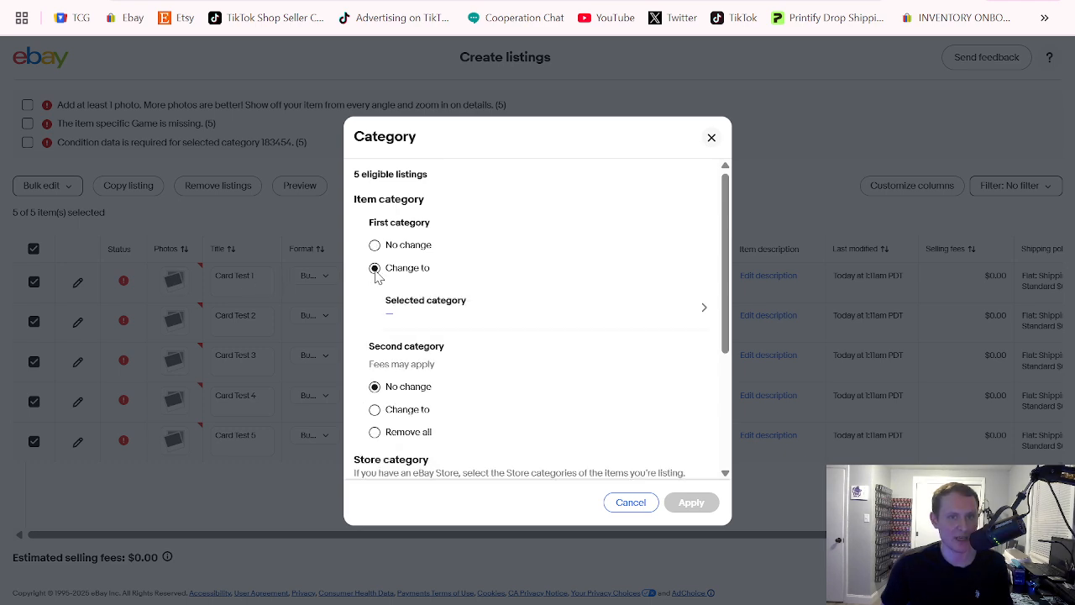
click(434, 317)
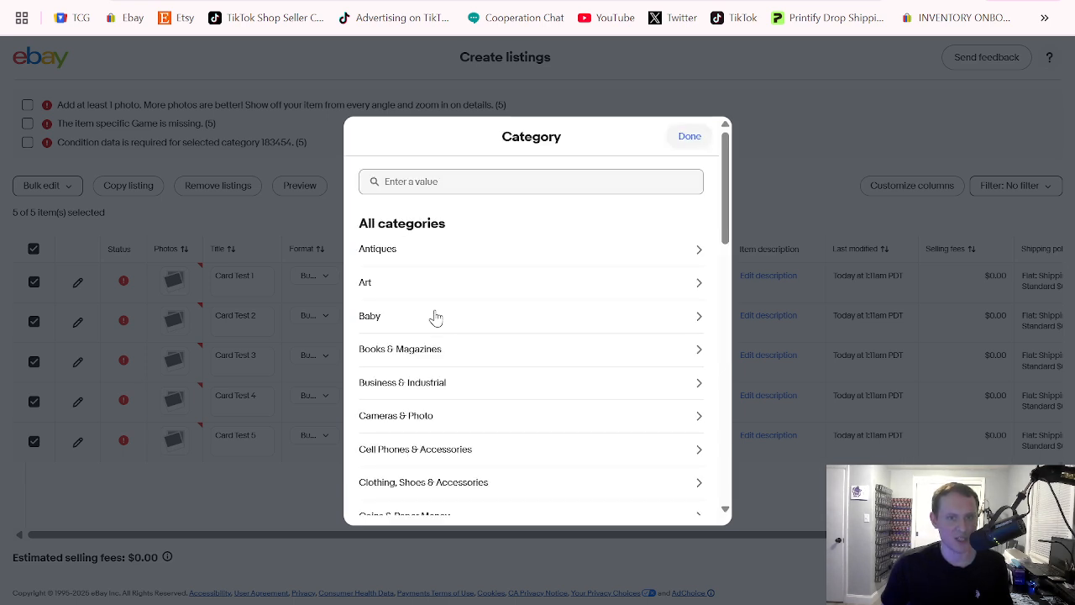
Search the categories for "individual" and apply Toys & Hobbies > Collectible Card Games > CCG Individual Cards to the listings
click(437, 186)
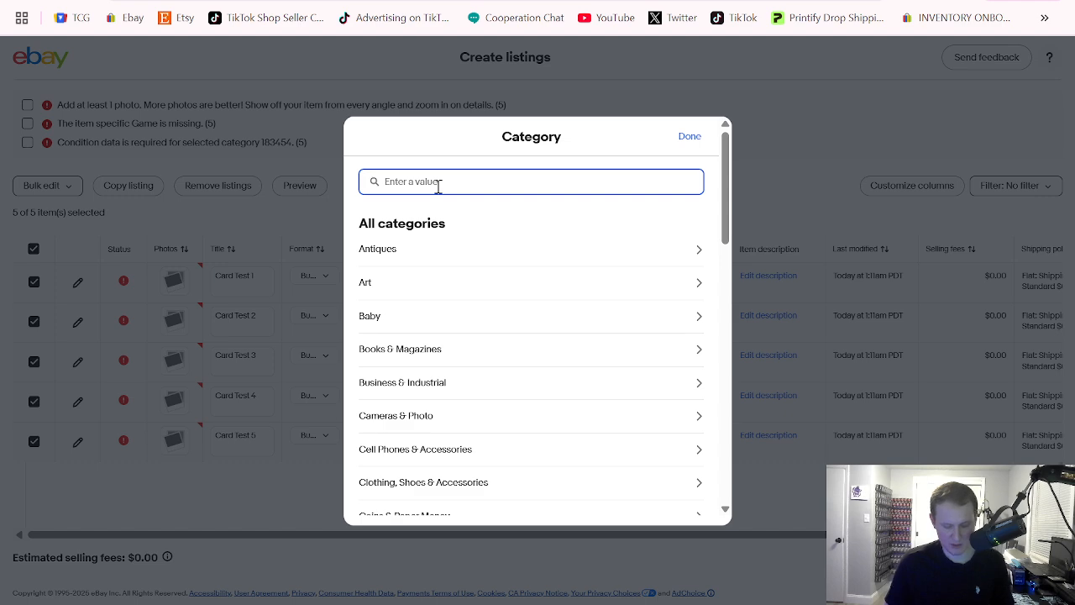
text(individua)
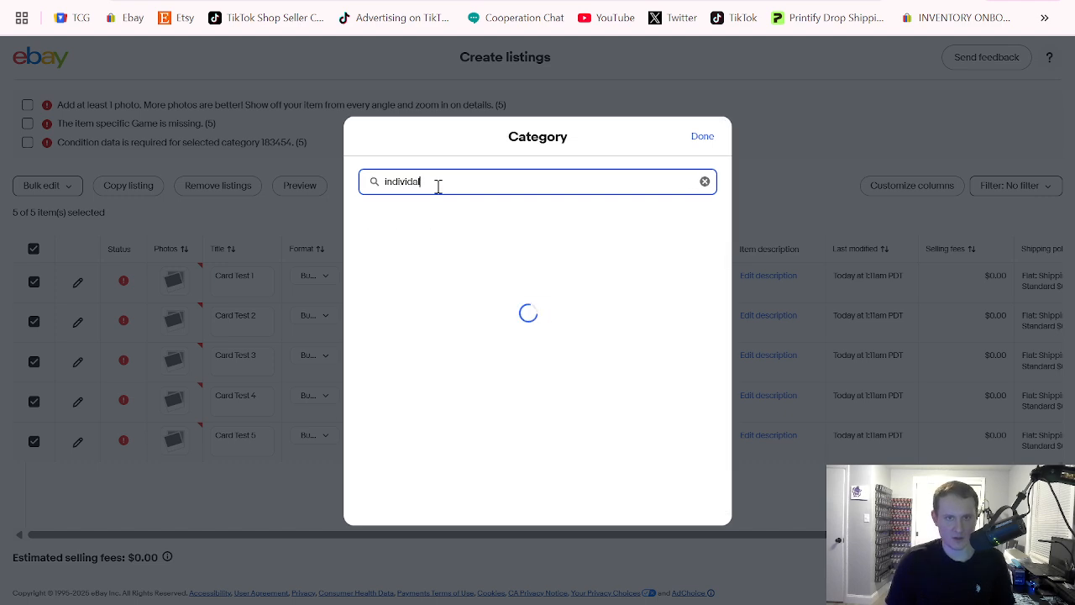
text(l)
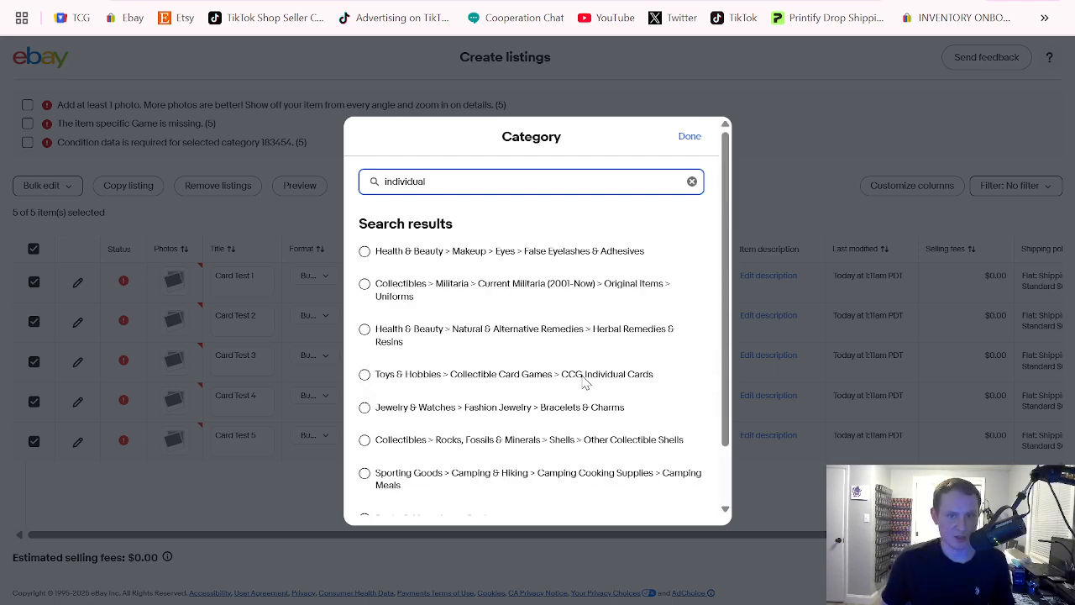
click(616, 379)
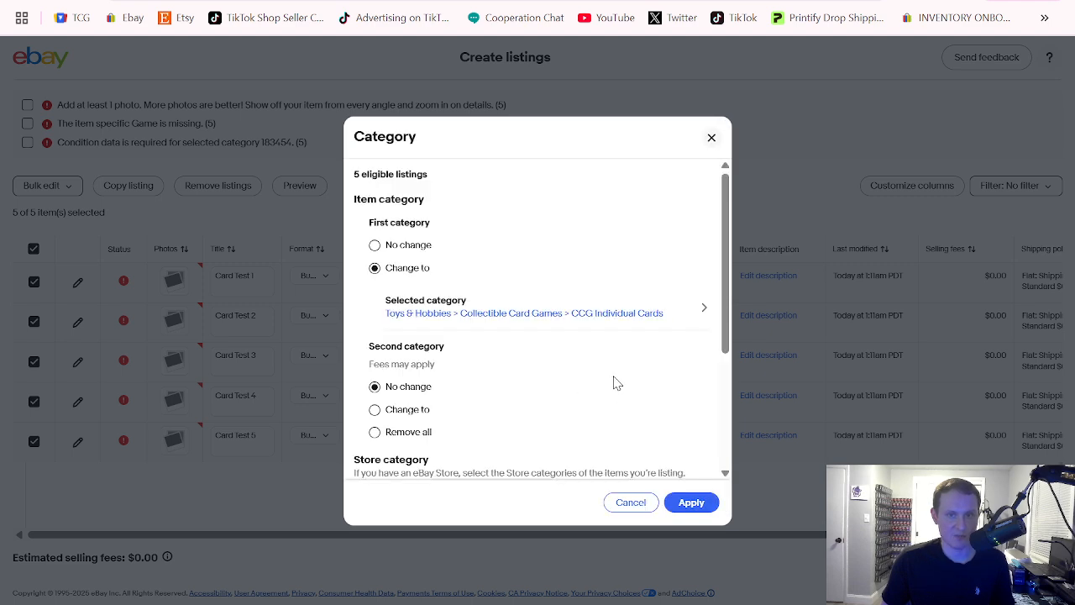
scroll(445, 252, down, 2)
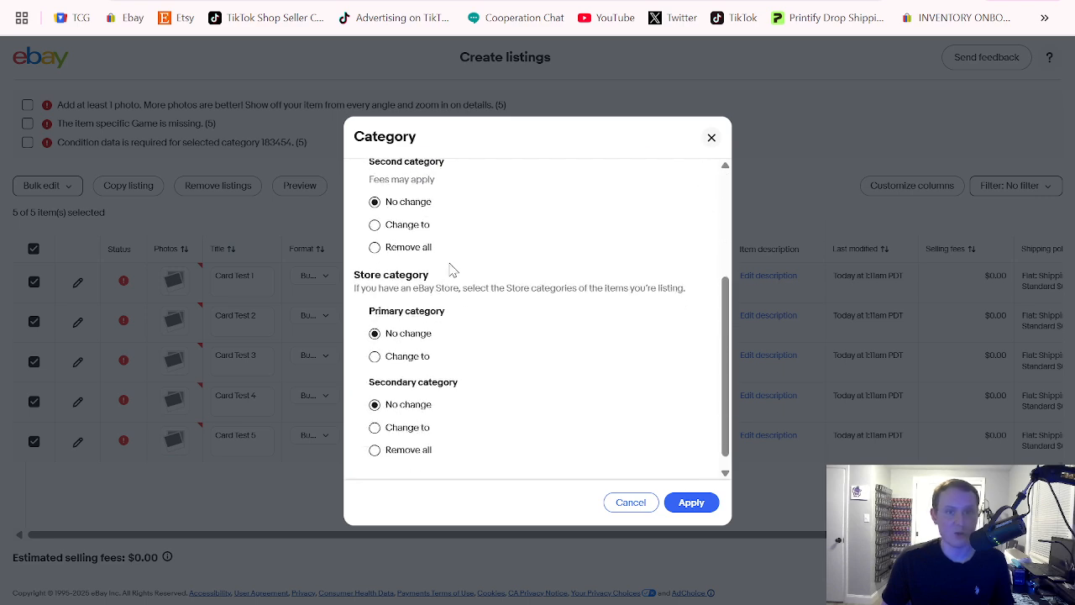
scroll(520, 310, up, 1)
scroll(537, 289, up, 2)
scroll(504, 319, down, 4)
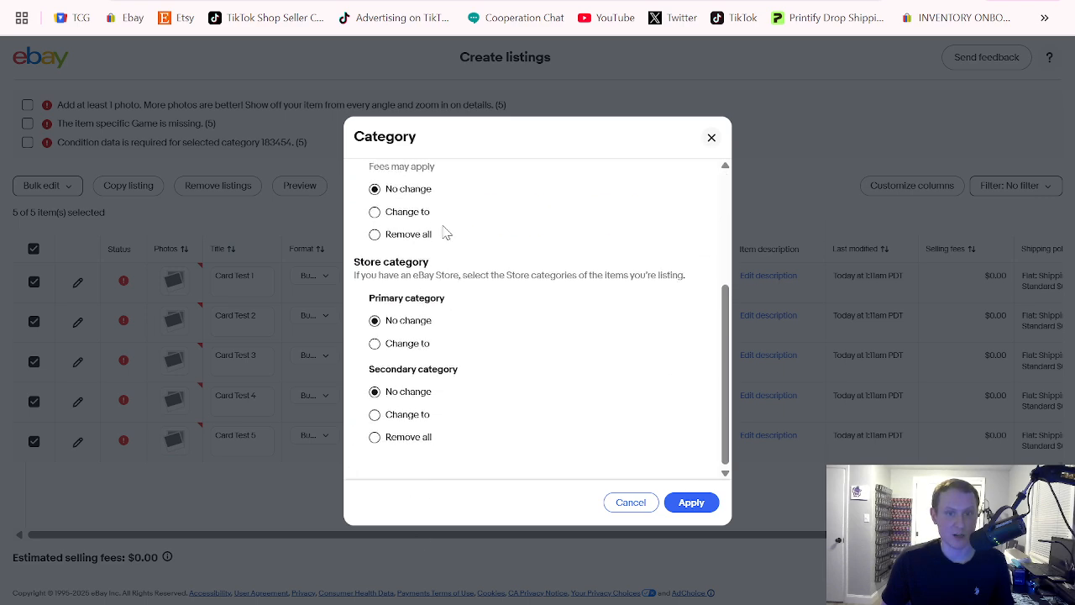
scroll(496, 272, up, 5)
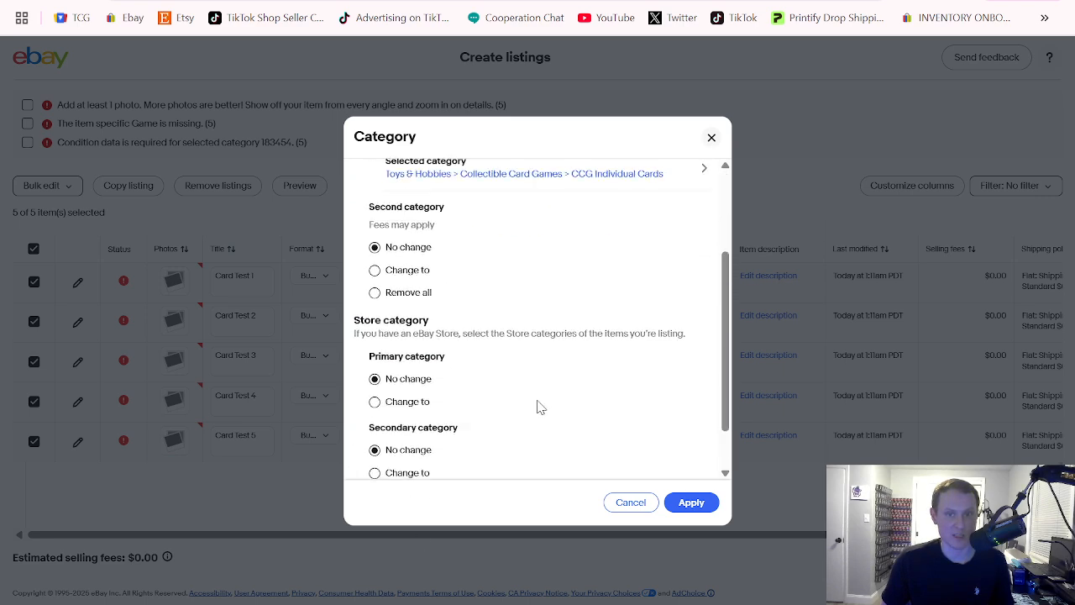
click(690, 502)
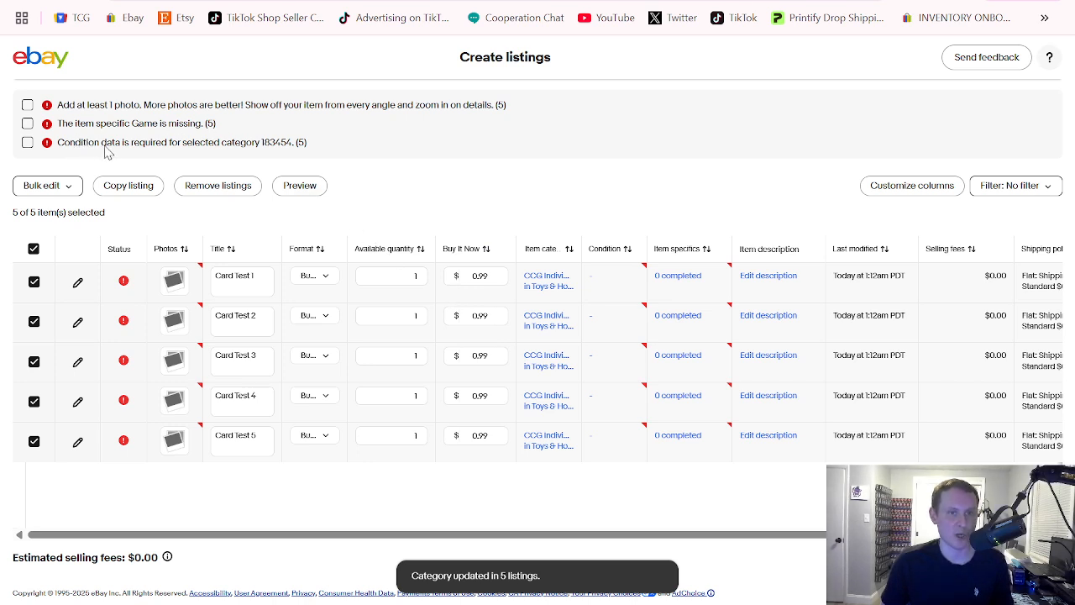
Bulk-change the condition of the selected listings to Ungraded with the card condition Near mint or better
click(65, 186)
scroll(74, 290, down, 2)
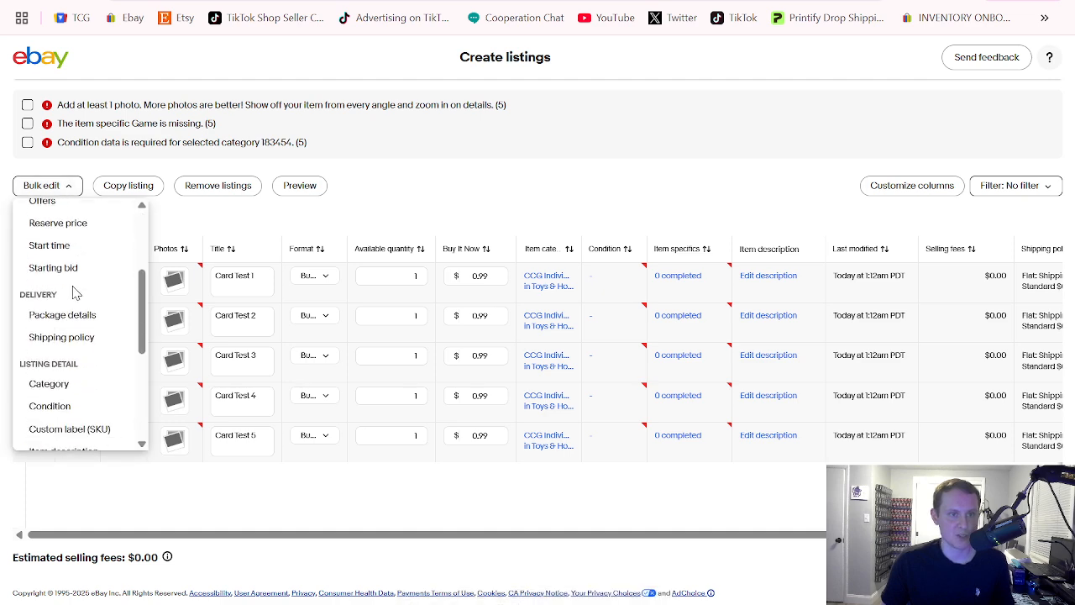
scroll(74, 289, down, 2)
drag(62, 301, 67, 332)
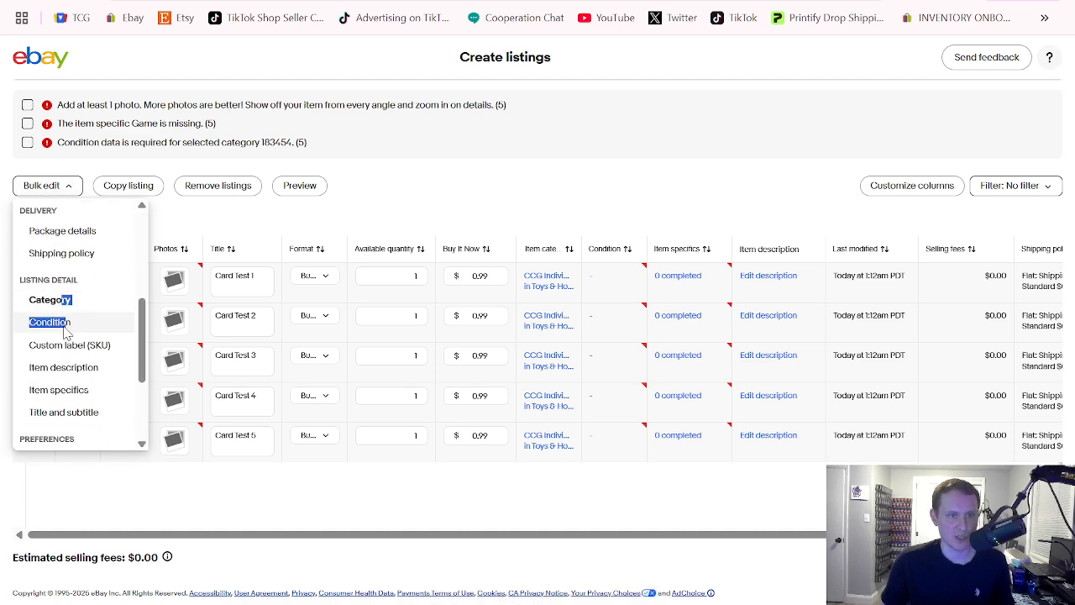
click(51, 323)
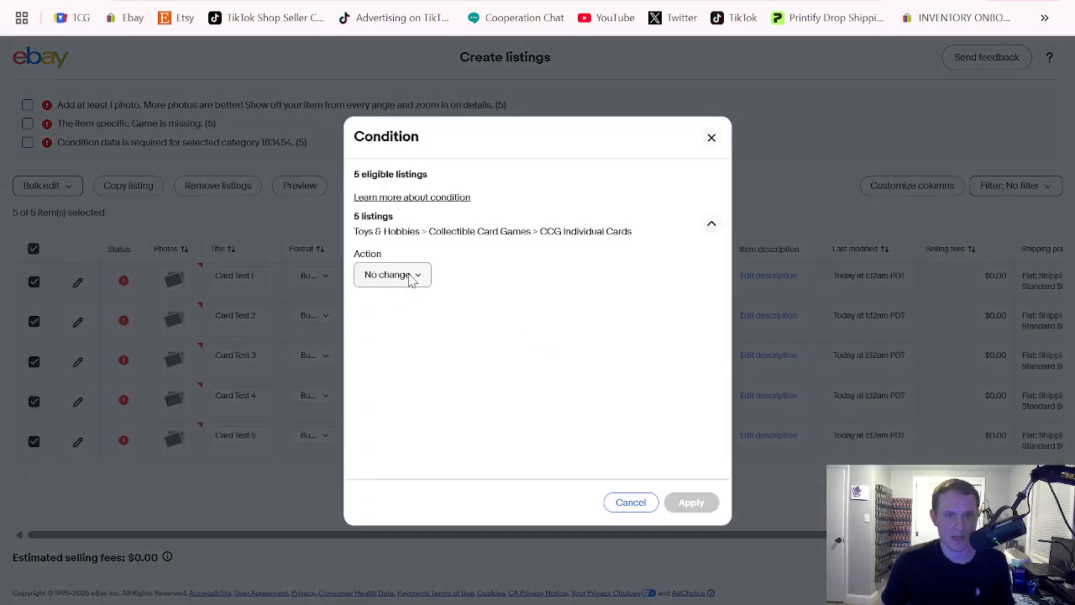
click(411, 281)
click(409, 320)
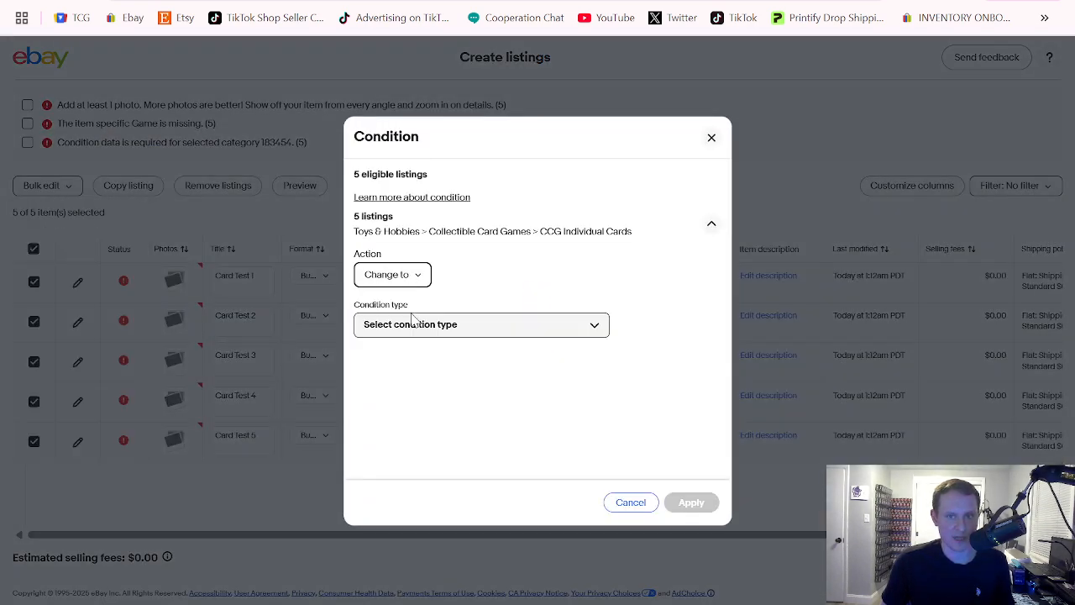
click(482, 328)
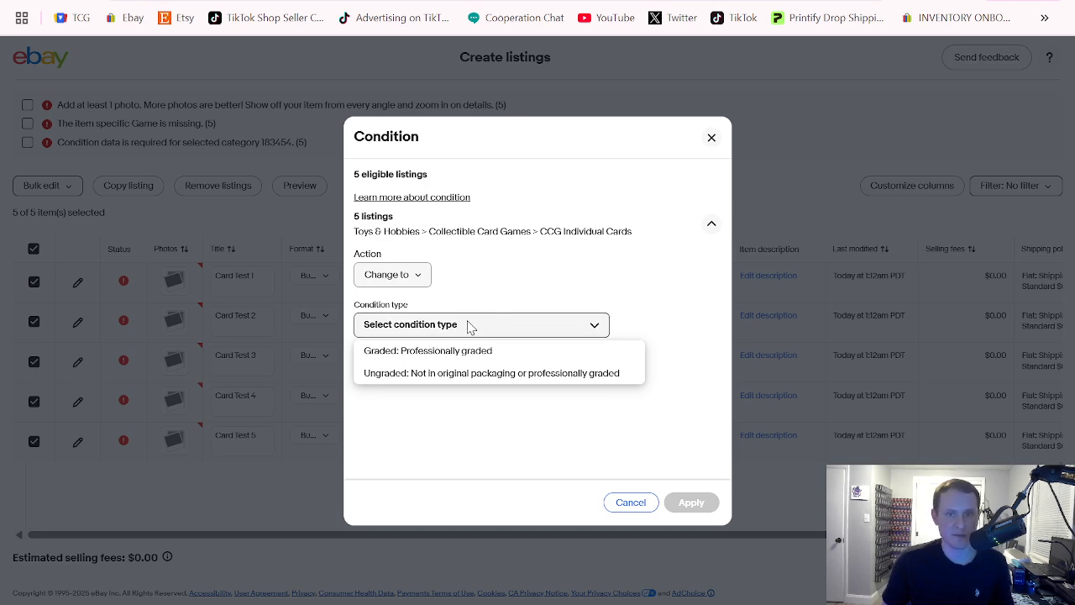
click(404, 375)
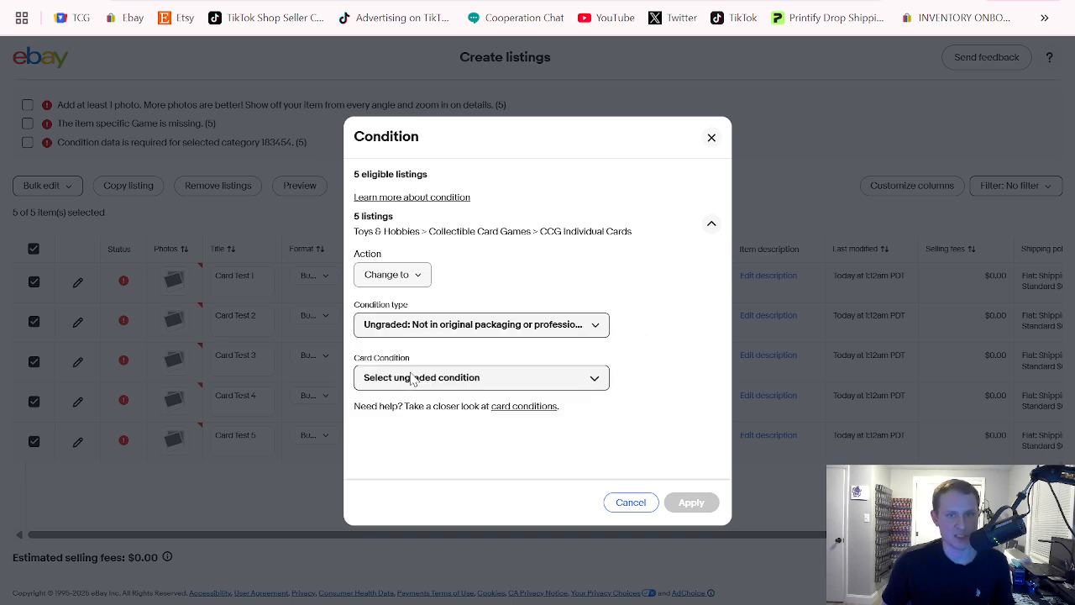
click(410, 378)
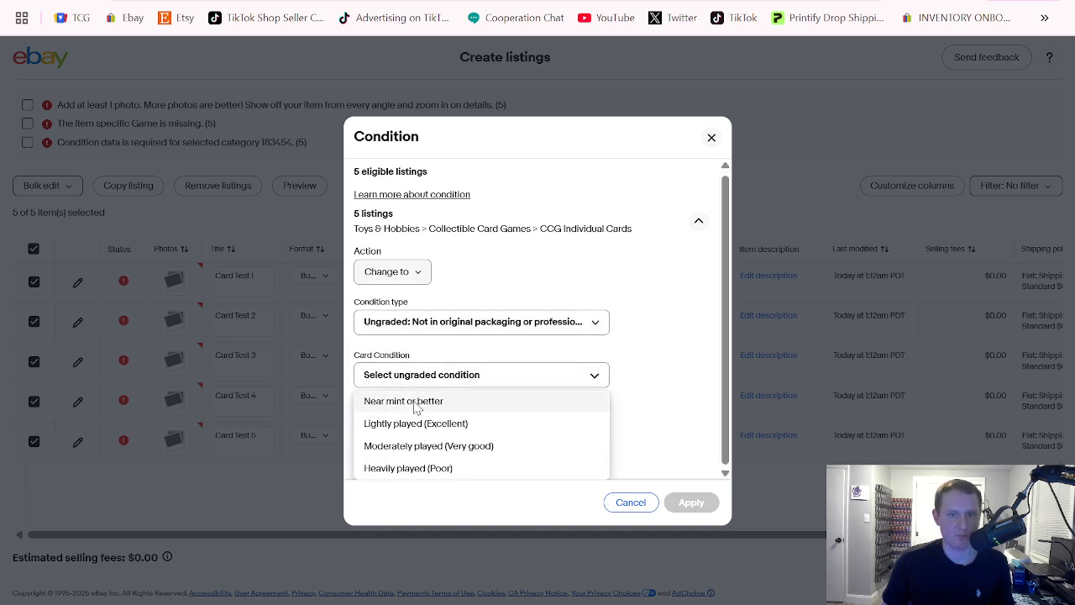
click(417, 406)
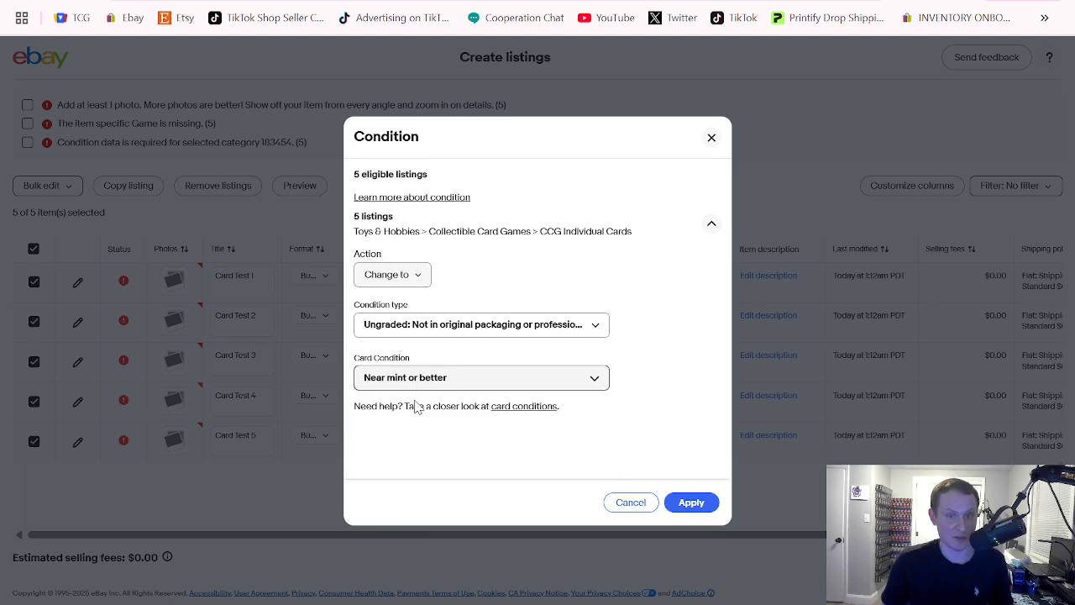
click(690, 502)
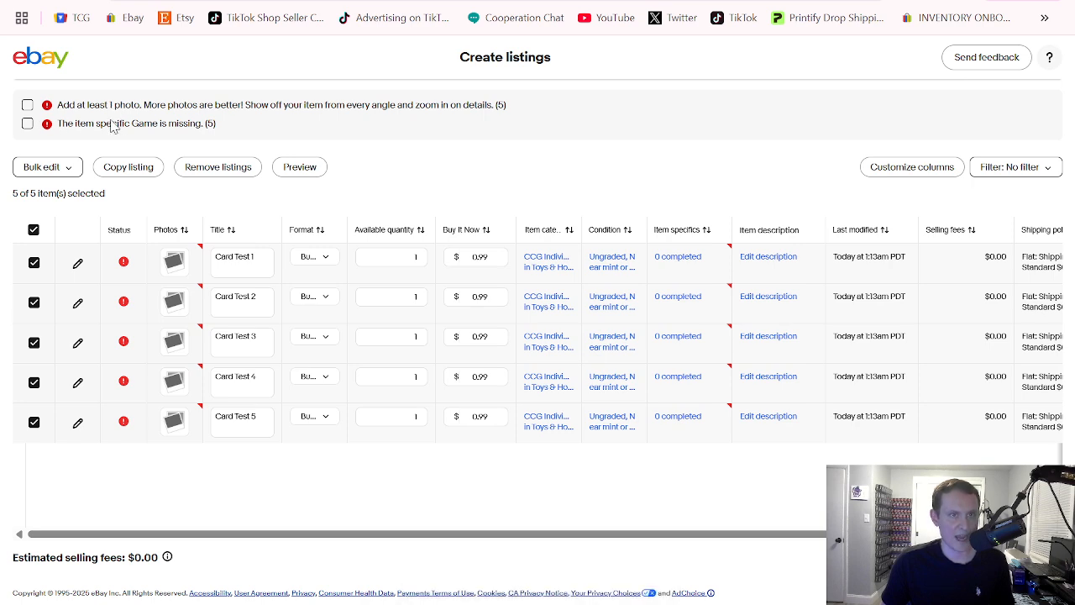
Reselect all five listings and set their required Game item specific to Yu-Gi-Oh! TCG in a bulk edit
click(28, 124)
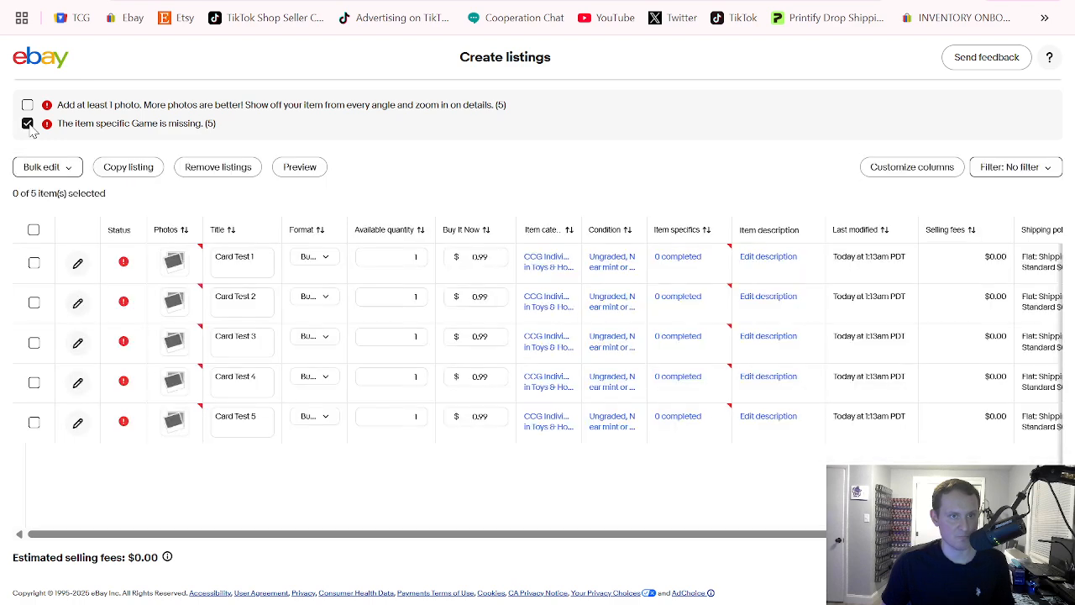
click(34, 230)
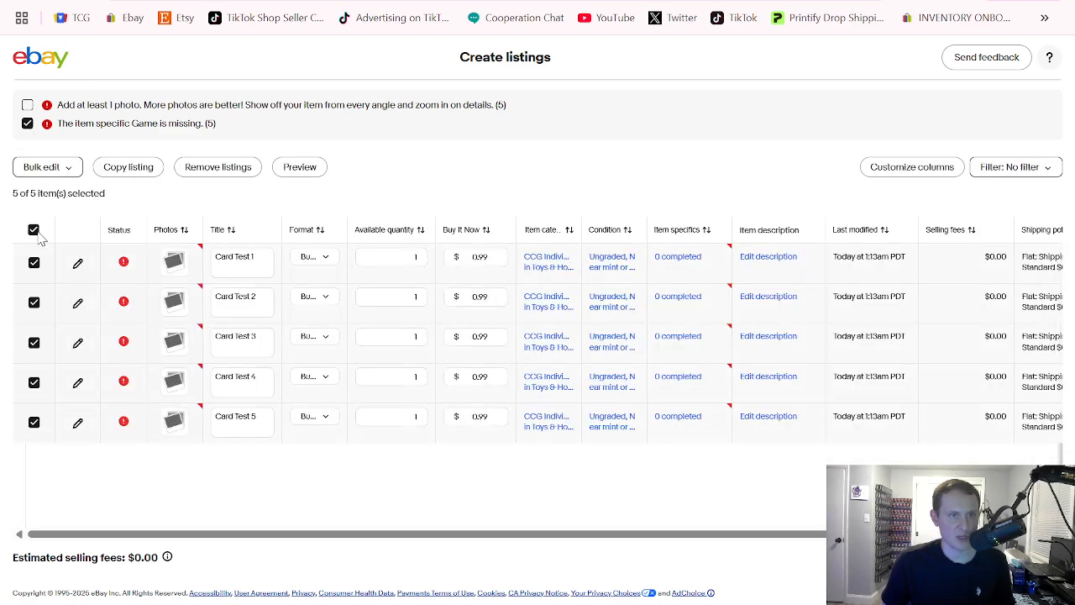
click(58, 173)
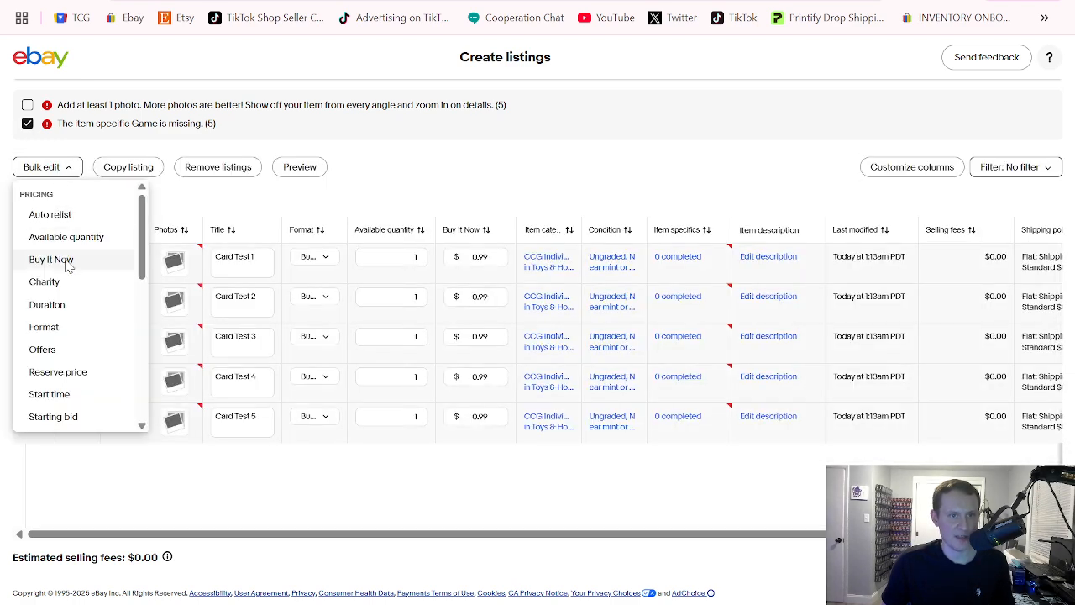
scroll(67, 269, down, 5)
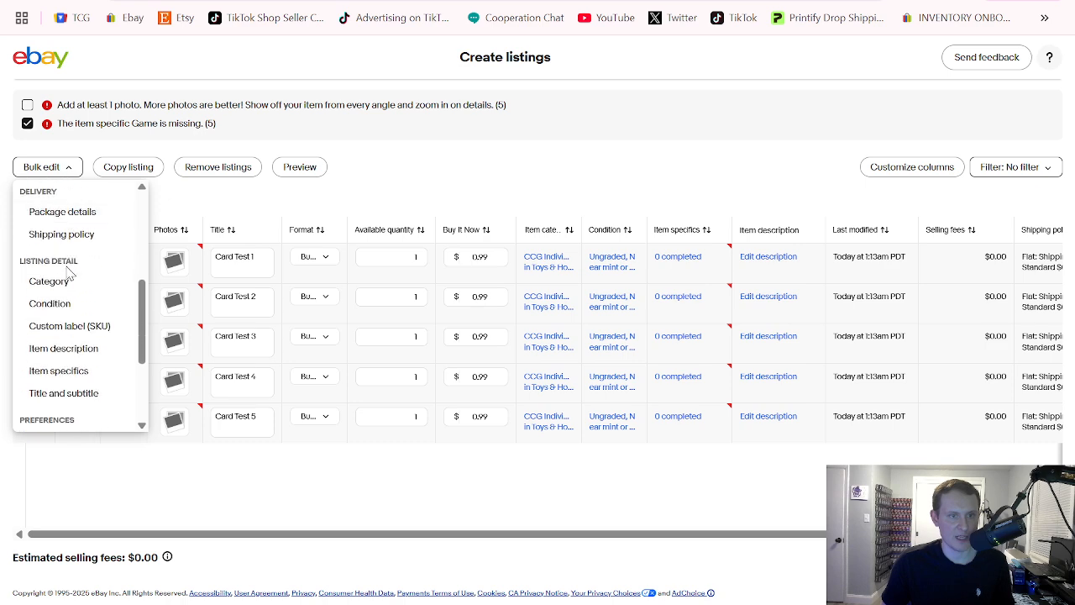
click(64, 373)
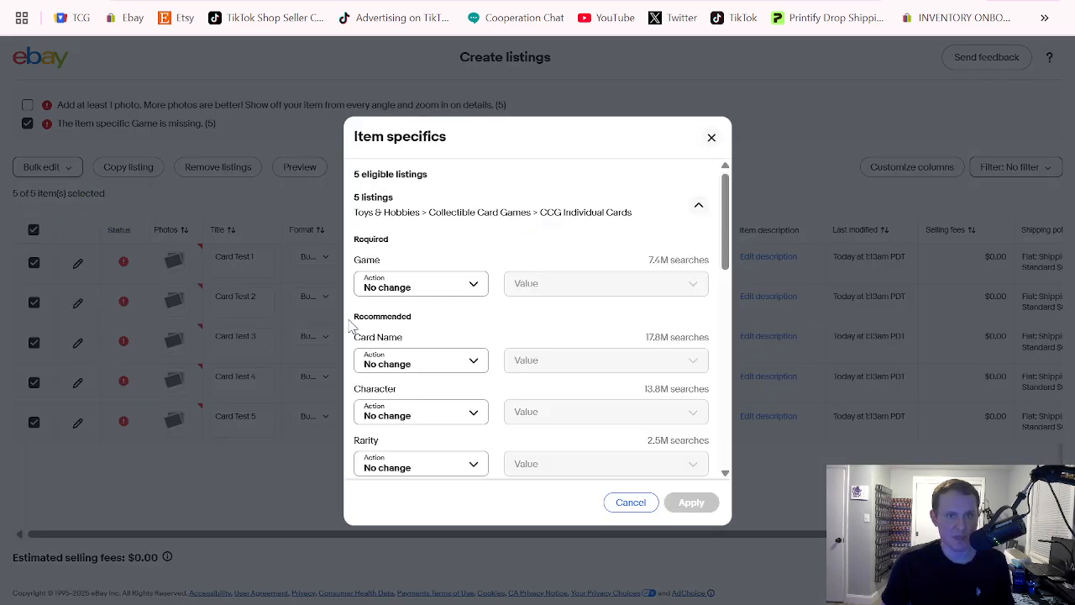
click(475, 285)
click(431, 331)
click(547, 285)
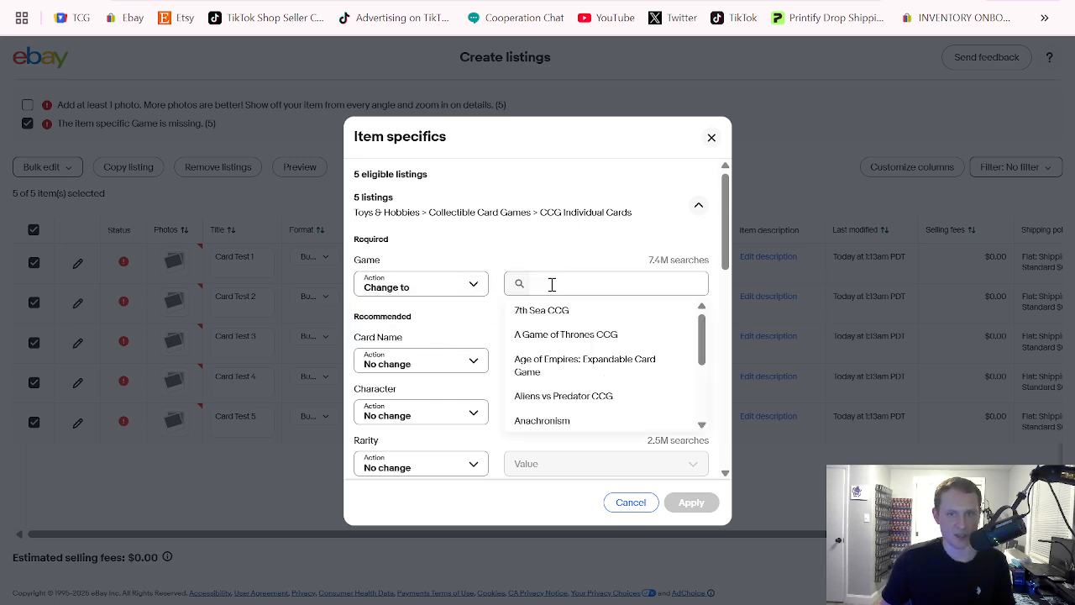
text(yu)
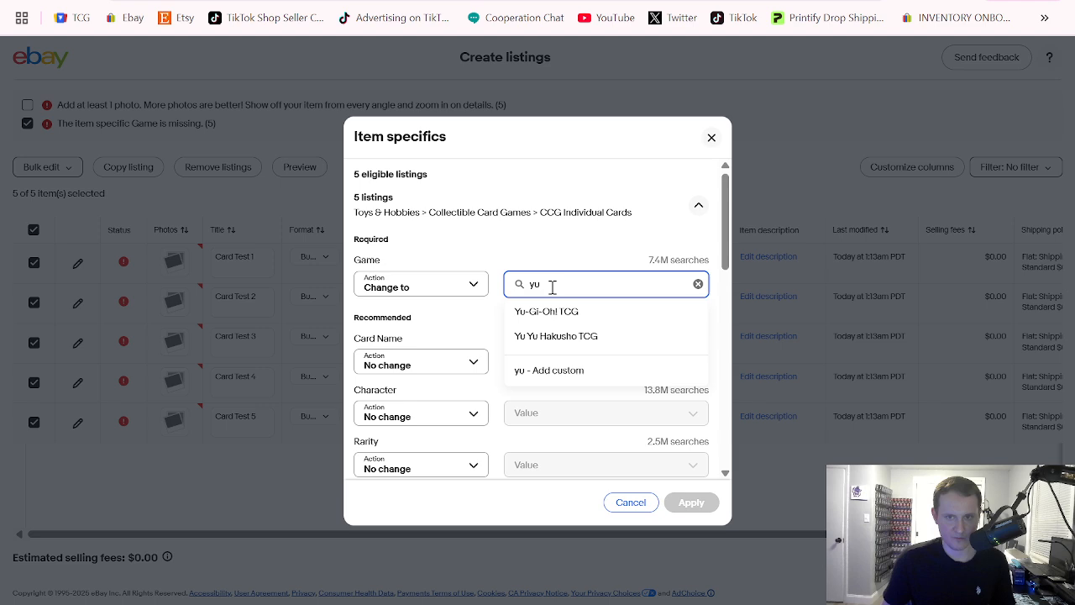
click(552, 312)
scroll(544, 317, down, 2)
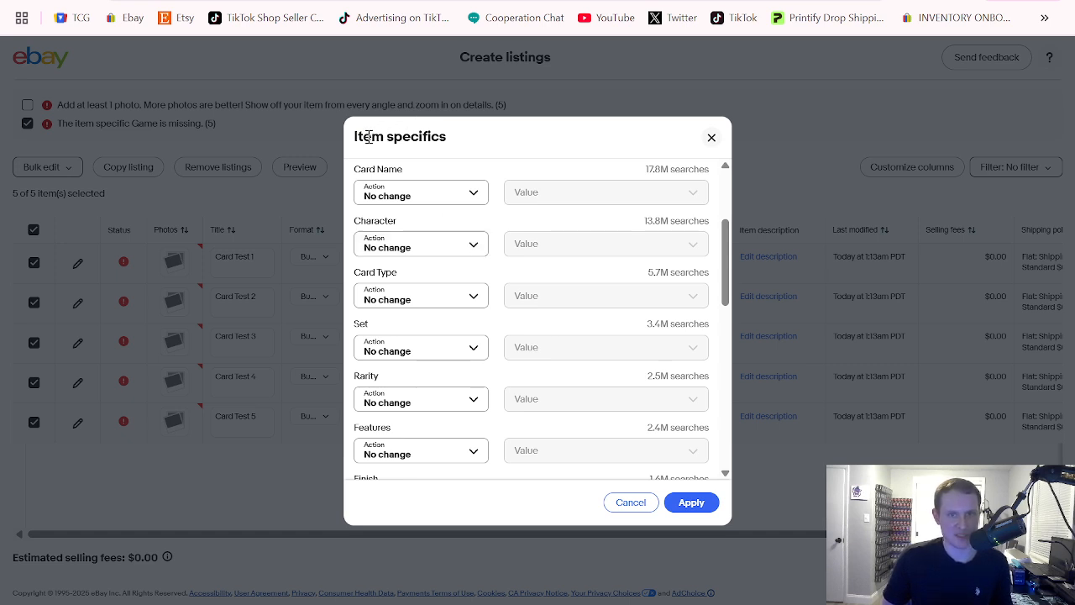
drag(356, 136, 448, 138)
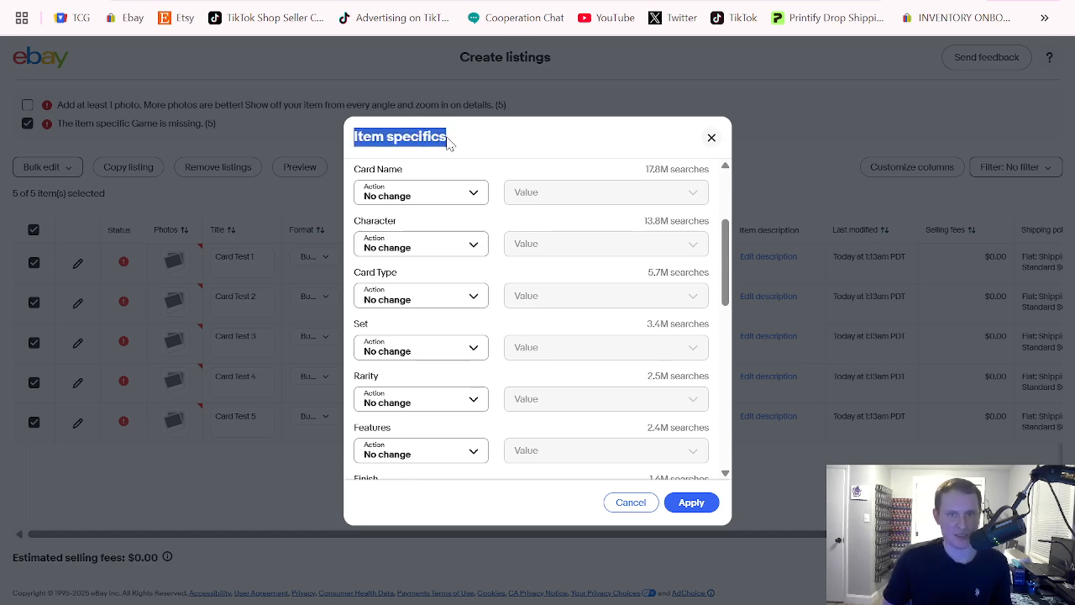
click(492, 145)
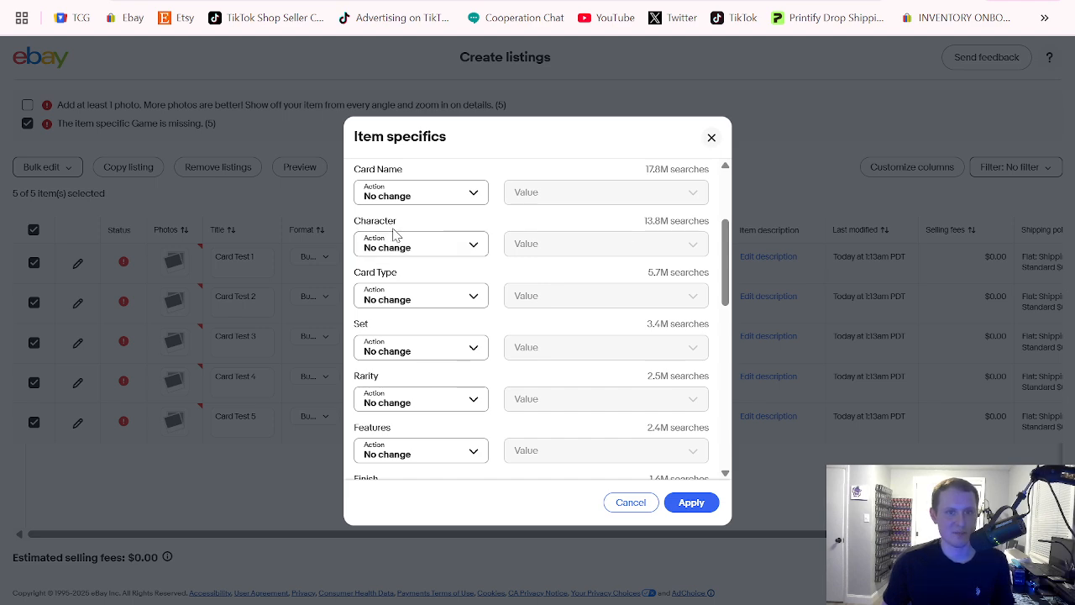
click(417, 297)
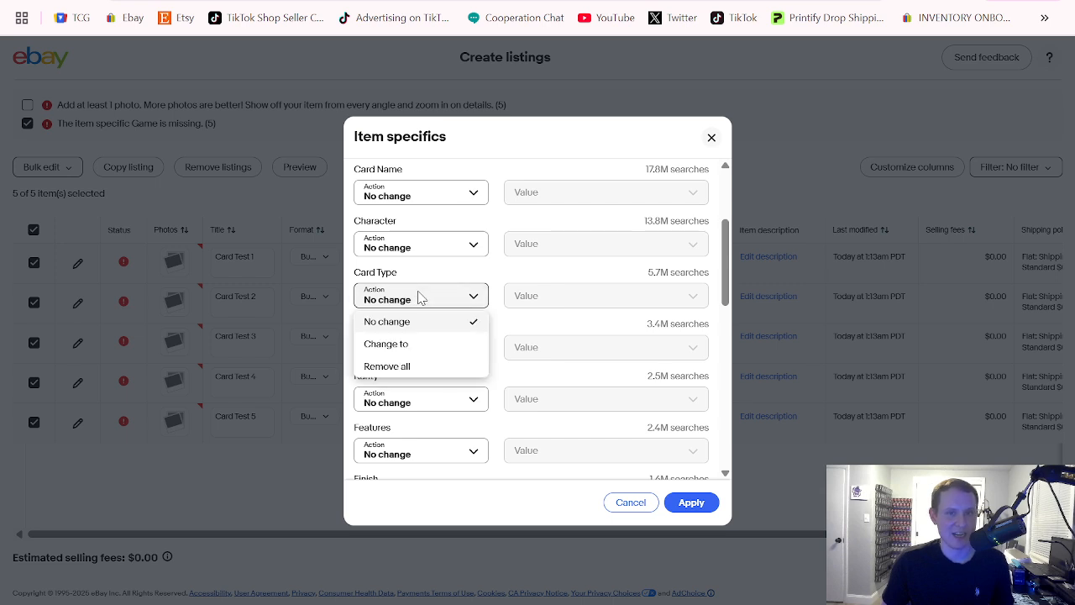
click(435, 273)
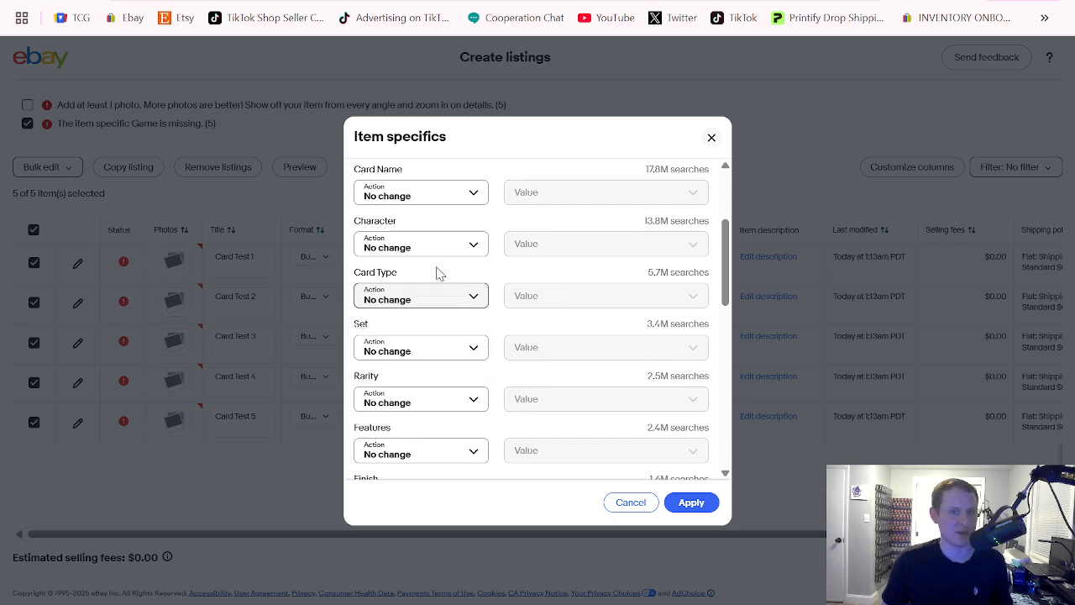
click(432, 350)
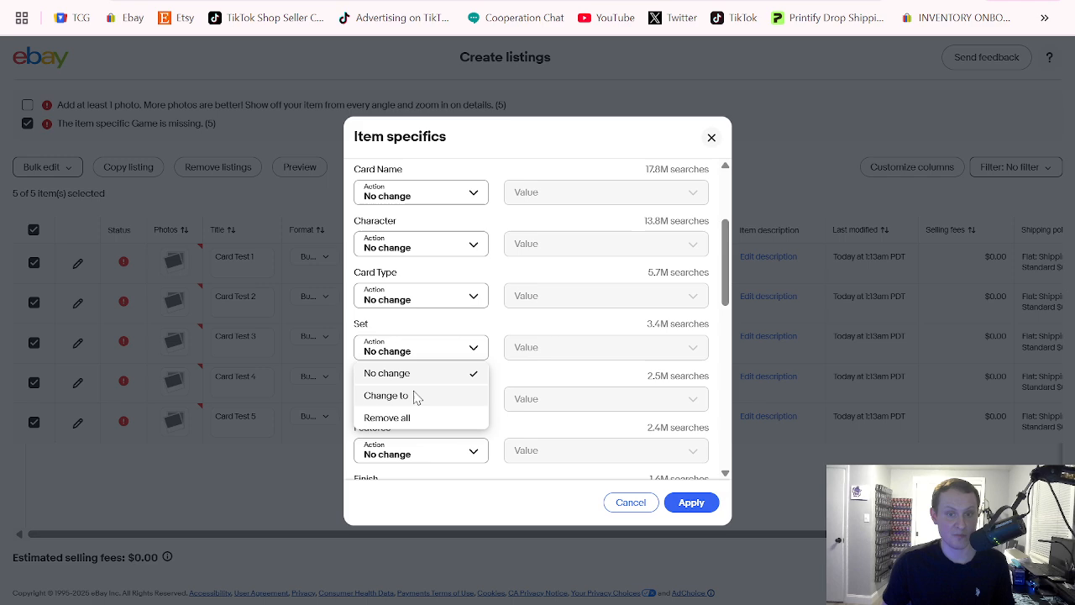
click(413, 396)
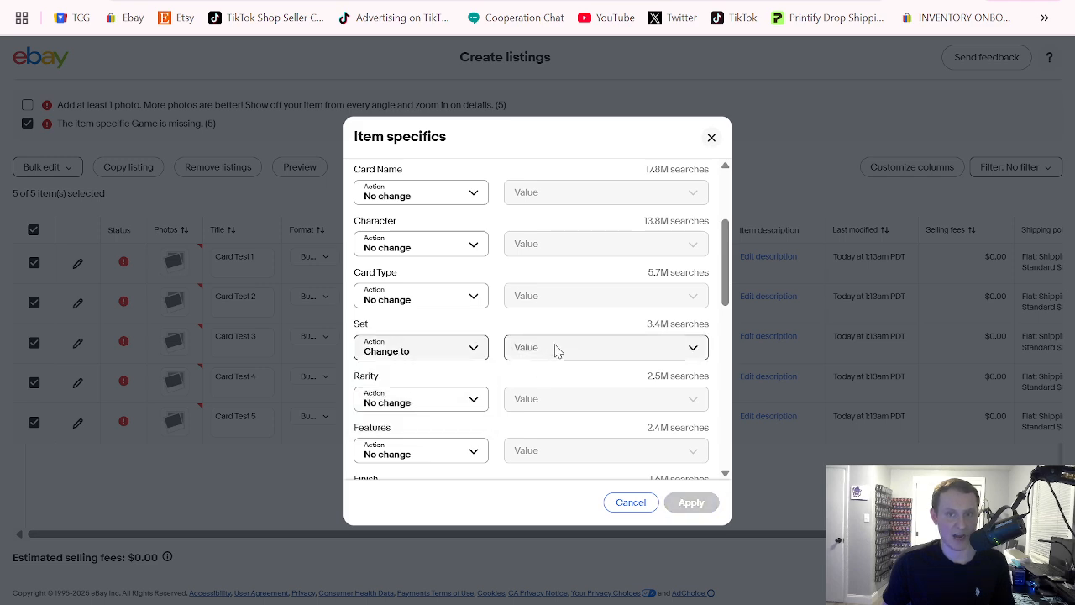
click(556, 346)
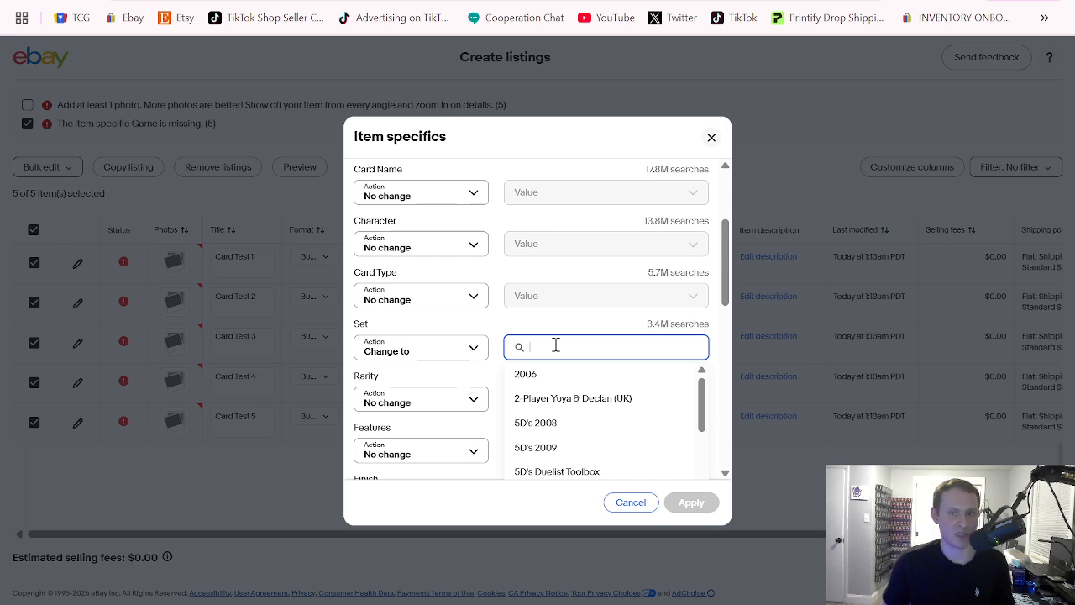
click(461, 358)
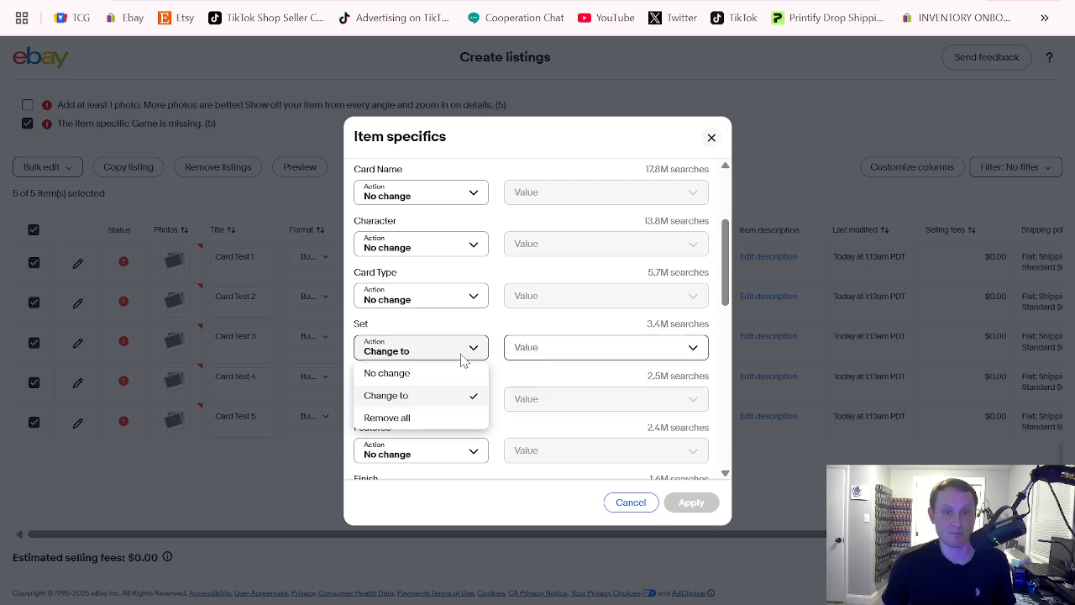
click(429, 374)
Change the Features item specific to 1st Edition for all selected listings
scroll(491, 322, down, 2)
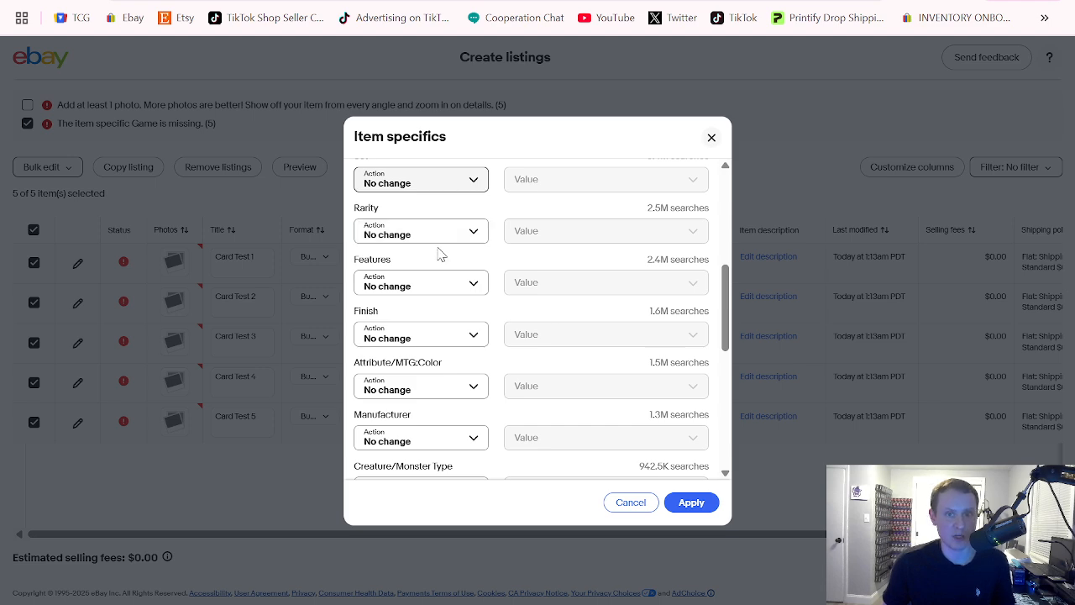
scroll(496, 240, down, 1)
click(463, 207)
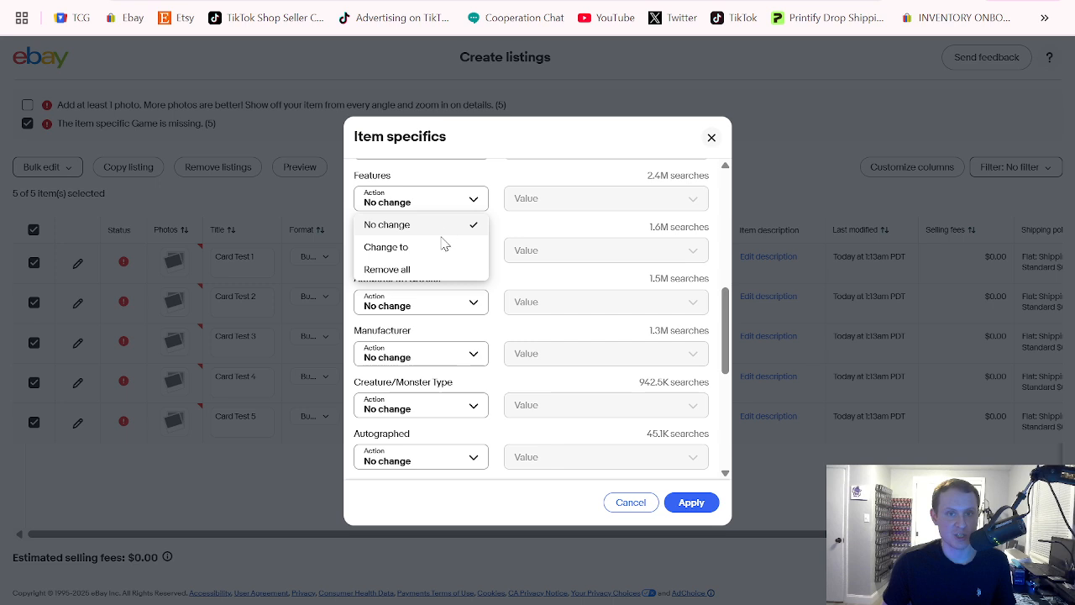
click(444, 244)
click(538, 205)
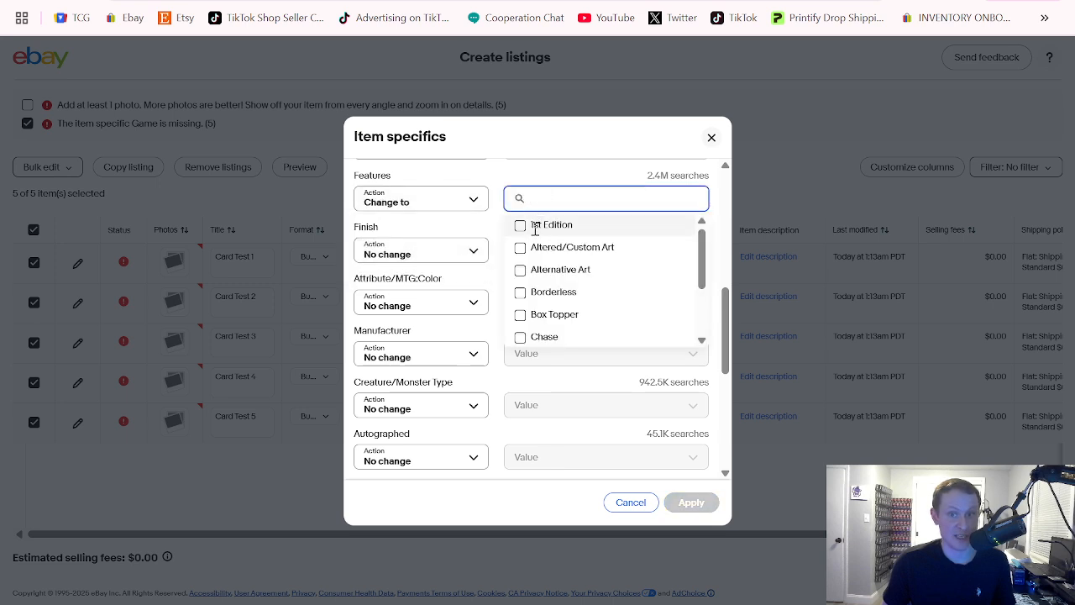
click(519, 224)
click(497, 182)
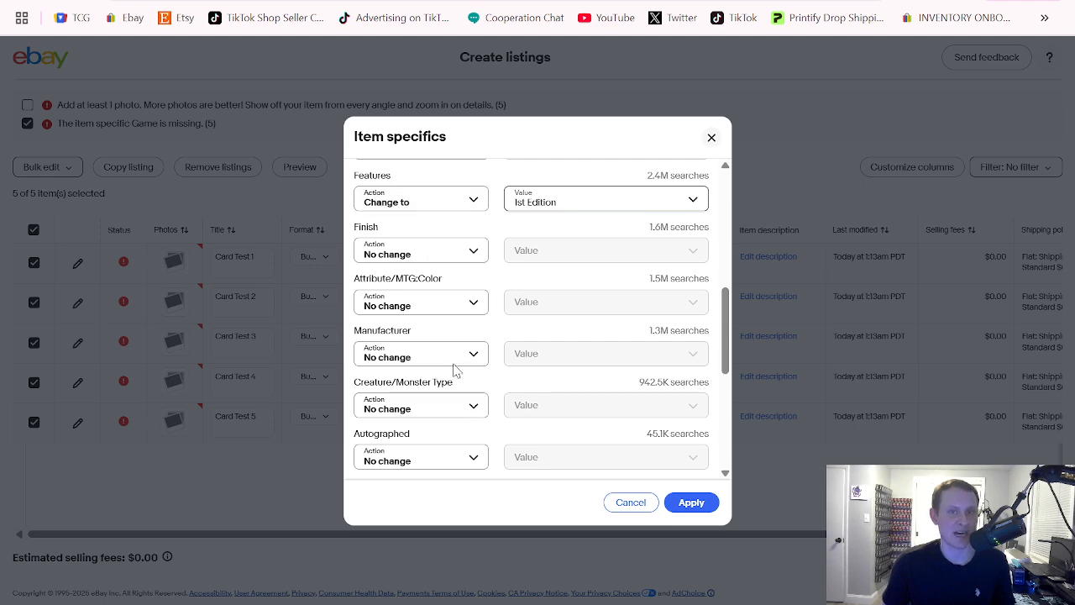
click(473, 250)
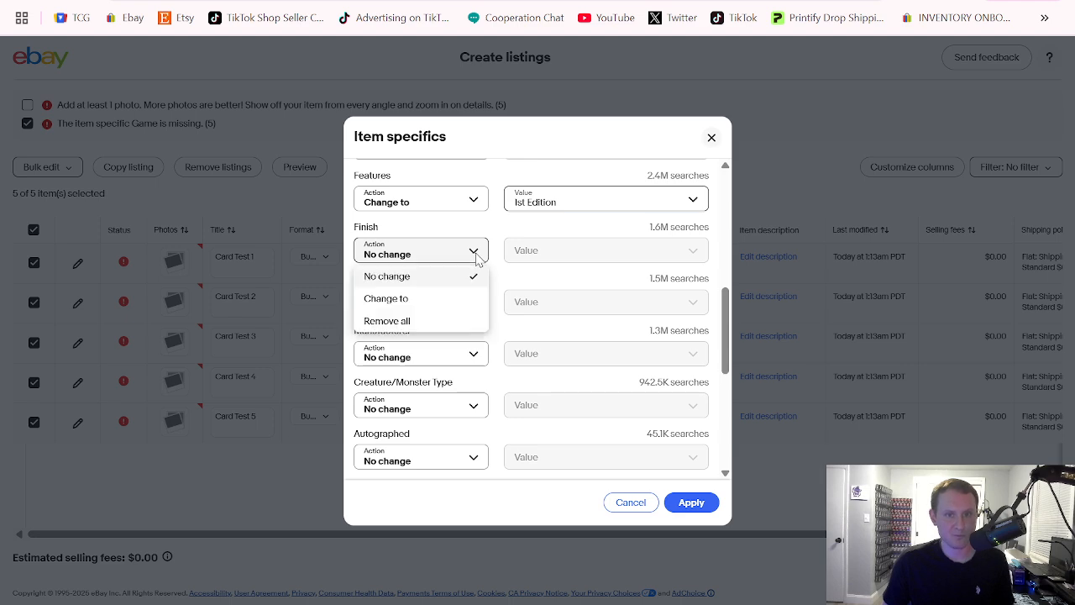
click(445, 300)
click(552, 249)
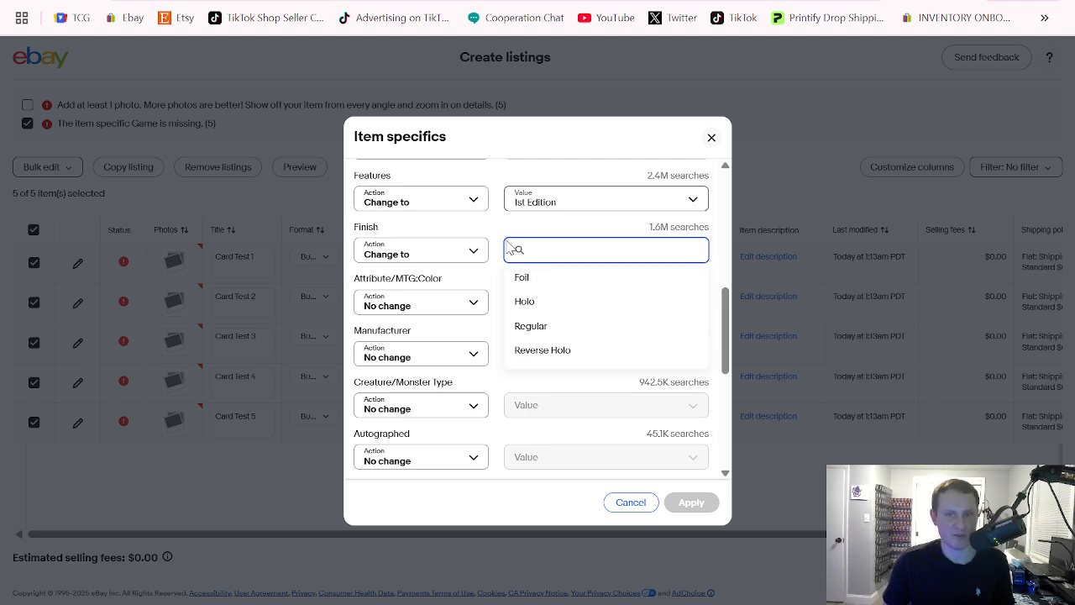
click(455, 249)
click(437, 278)
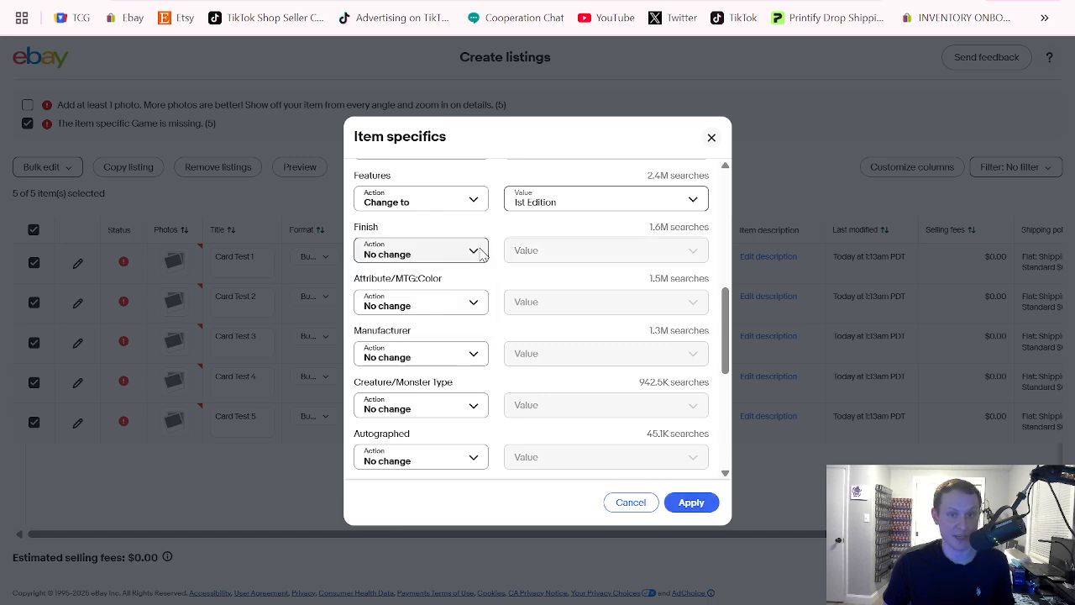
Change the Manufacturer item specific to Konami for the selected listings
scroll(470, 252, down, 1)
click(467, 269)
click(434, 317)
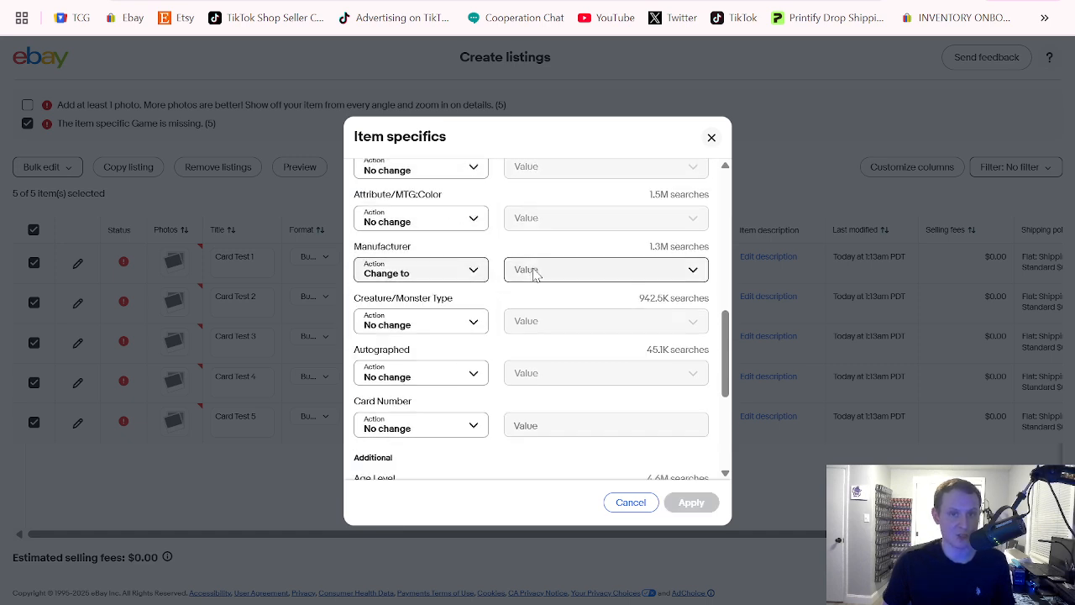
click(534, 267)
text(konam)
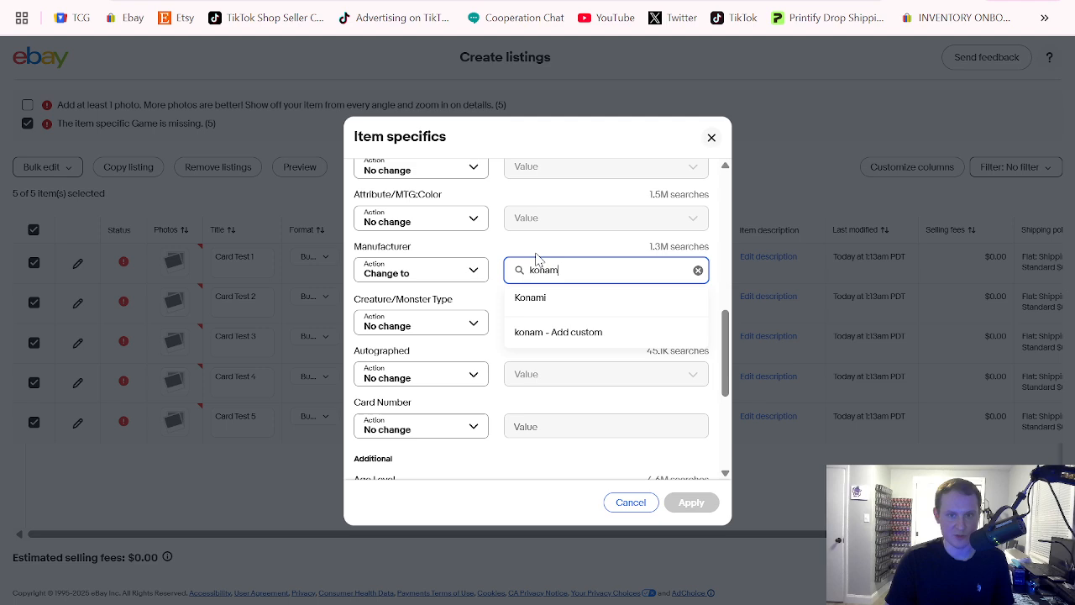
click(538, 298)
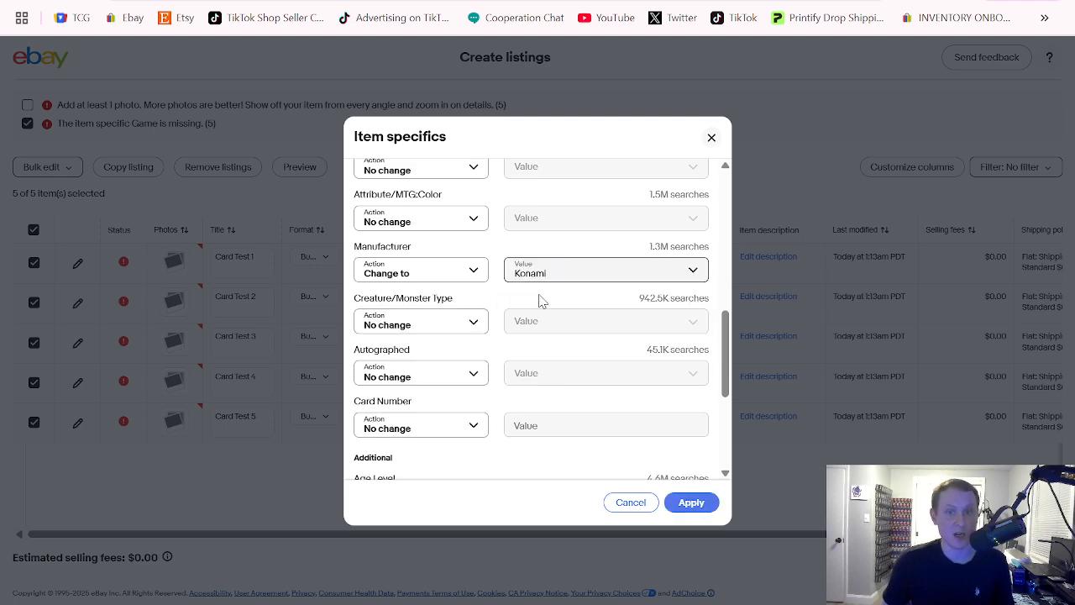
Change the Age Level under the additional item specifics to 6+
scroll(501, 245, down, 2)
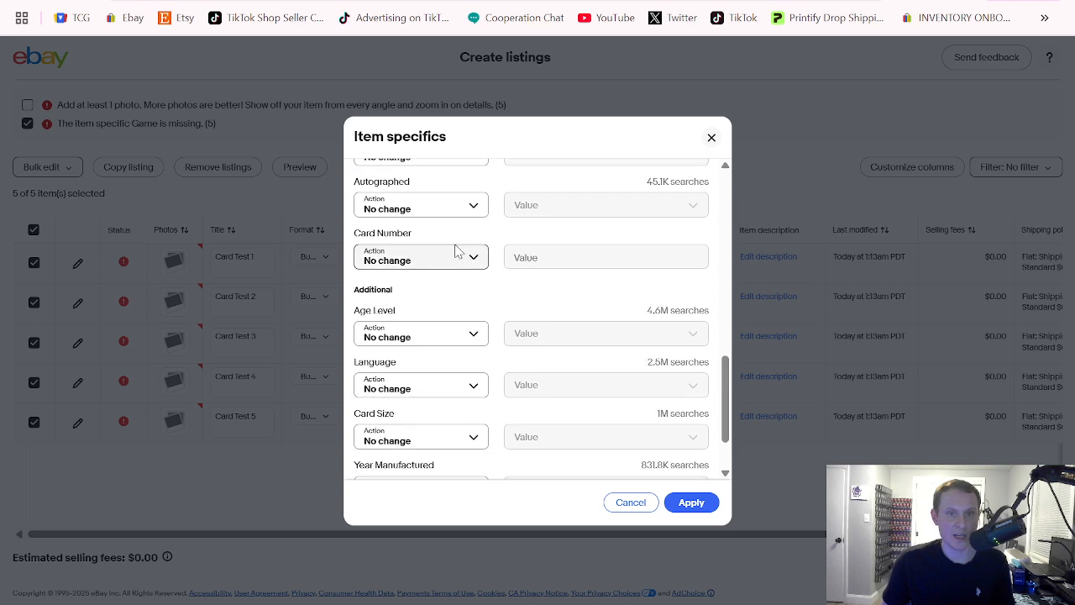
scroll(487, 201, down, 1)
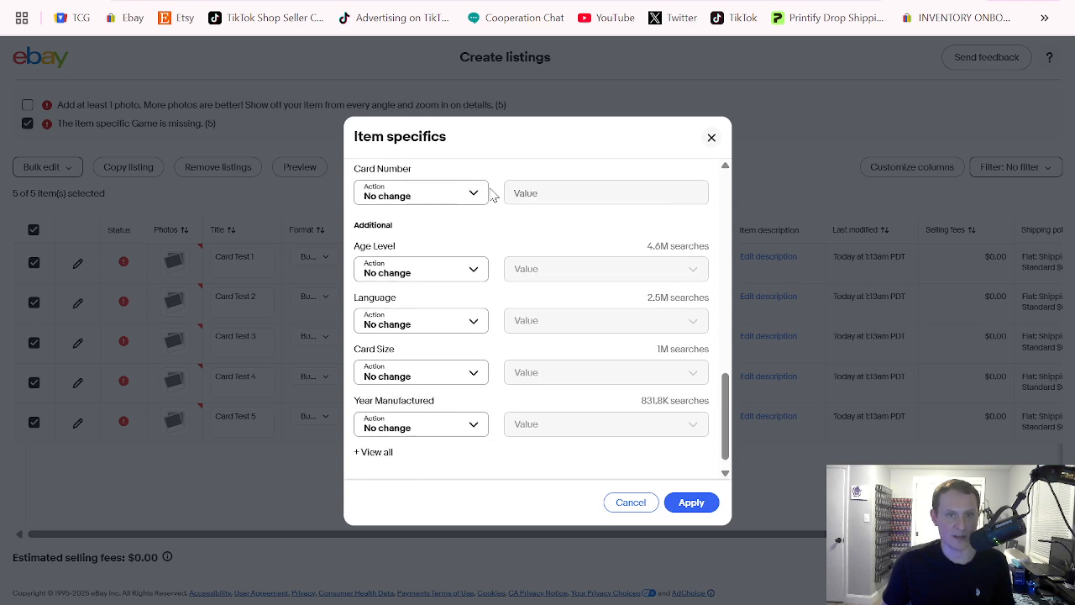
click(433, 256)
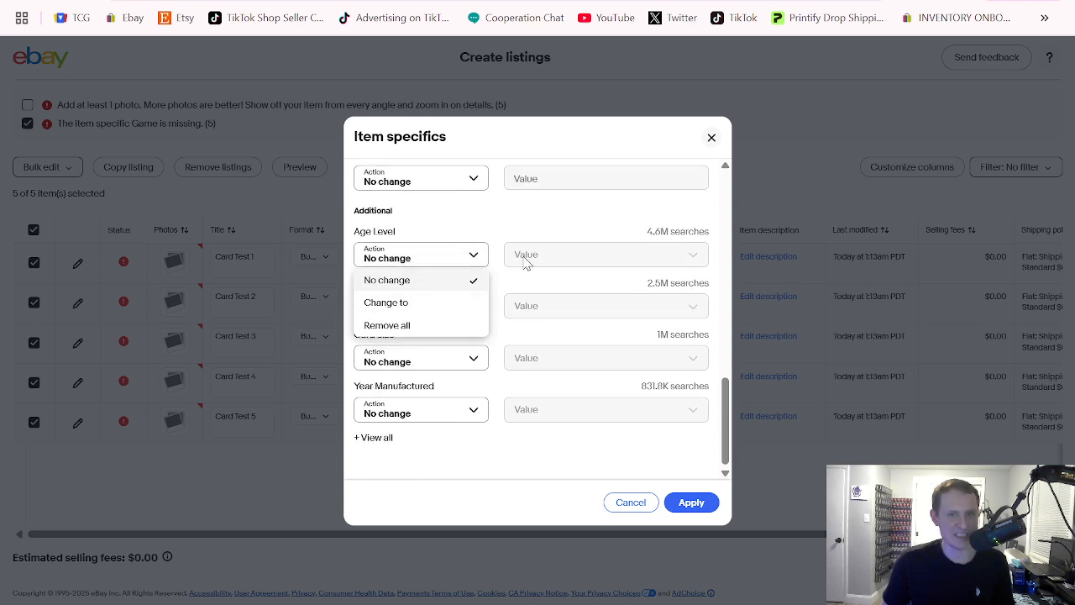
click(434, 303)
click(537, 254)
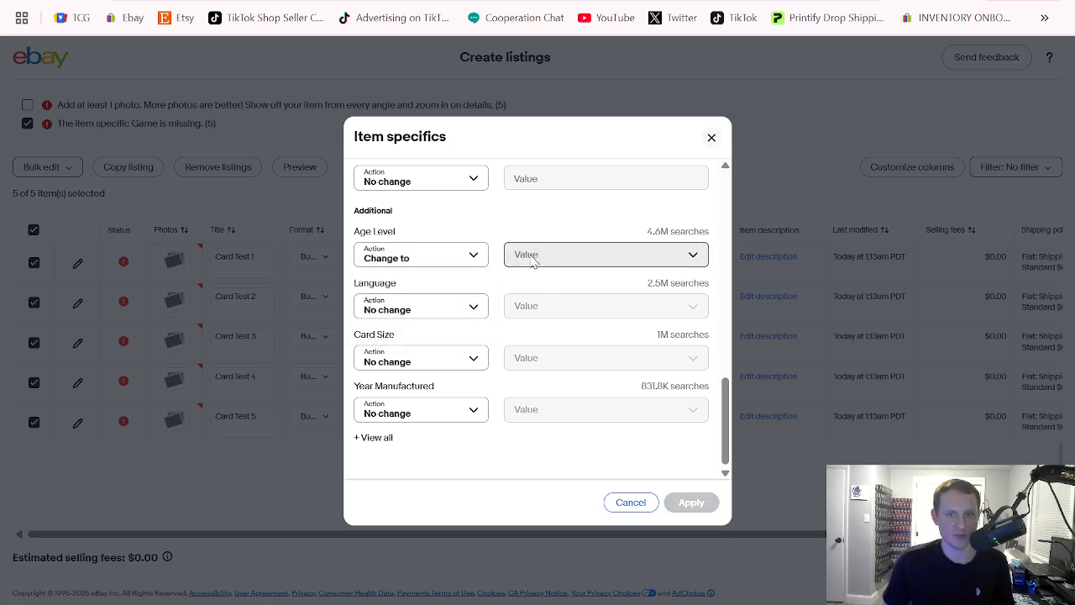
click(541, 307)
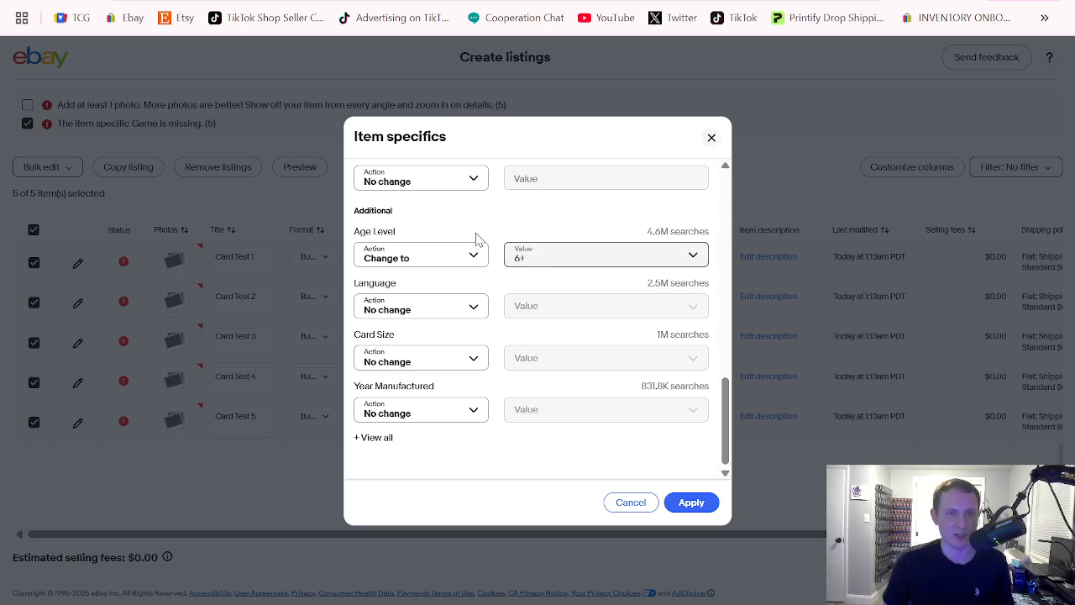
Change the Language item specific to English for the selected listings
click(443, 305)
click(433, 354)
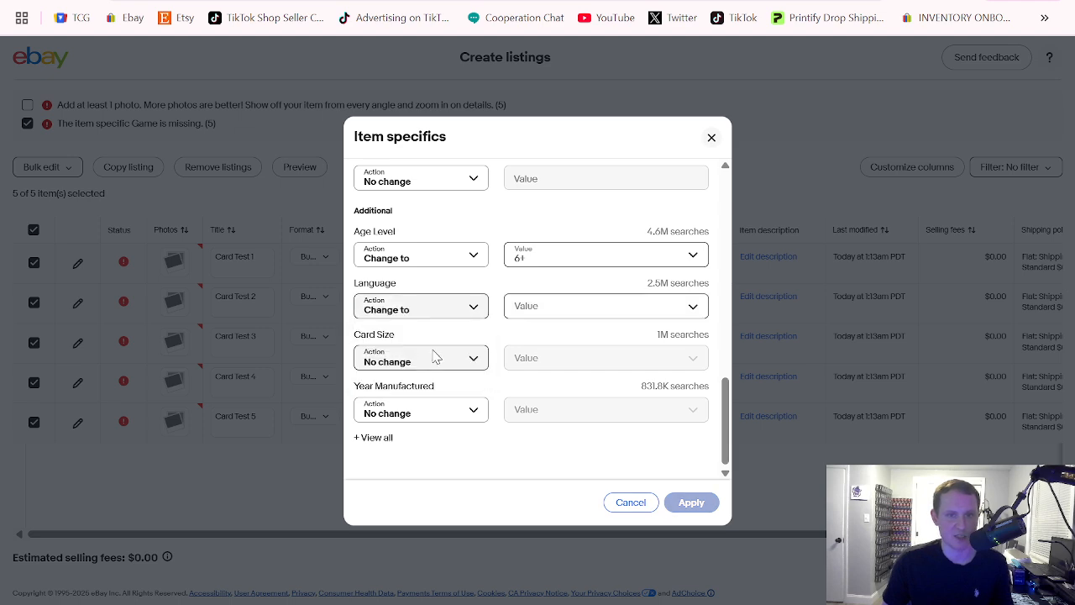
click(552, 307)
text(eng)
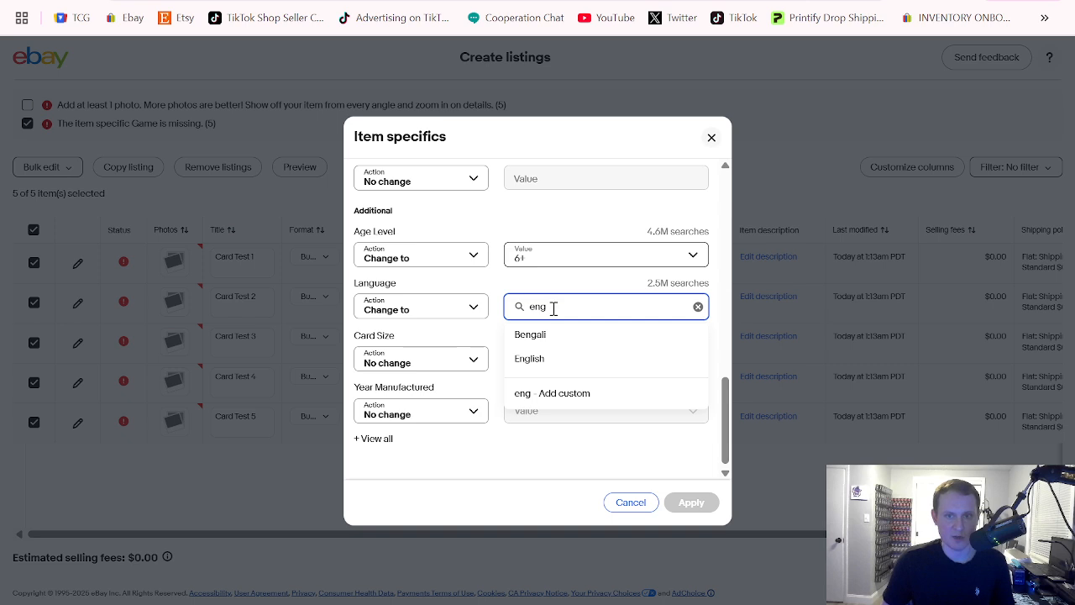
click(529, 361)
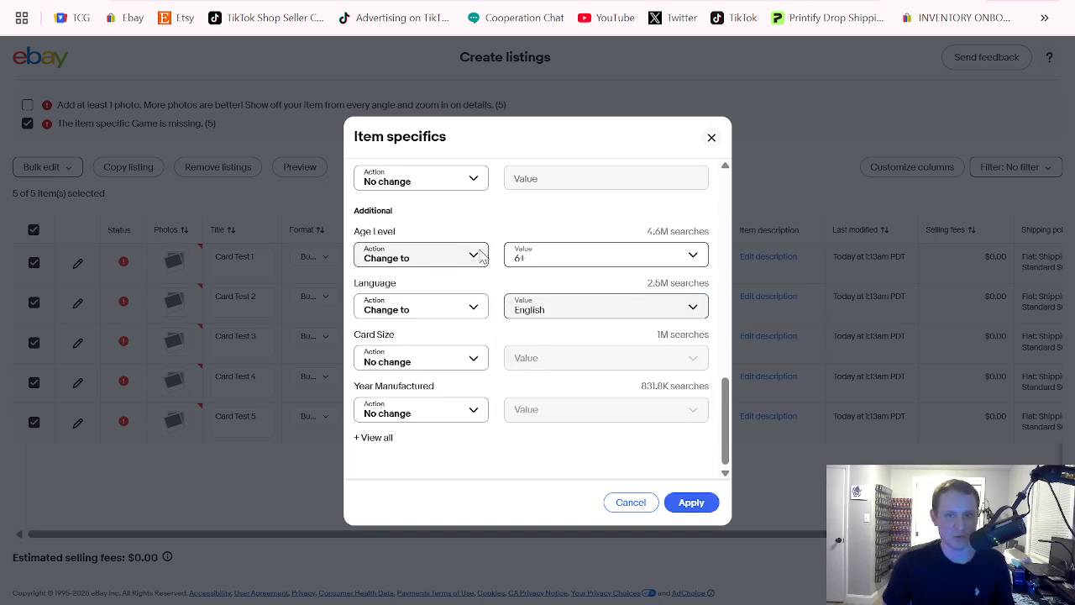
Change the Card Size item specific to Japanese for the selected listings
click(425, 362)
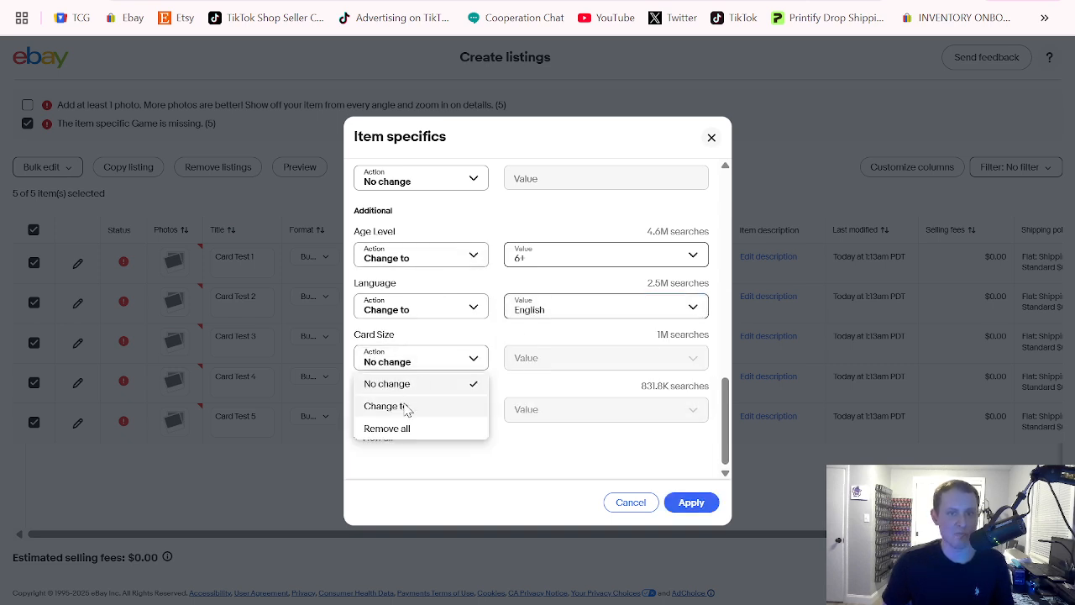
click(405, 409)
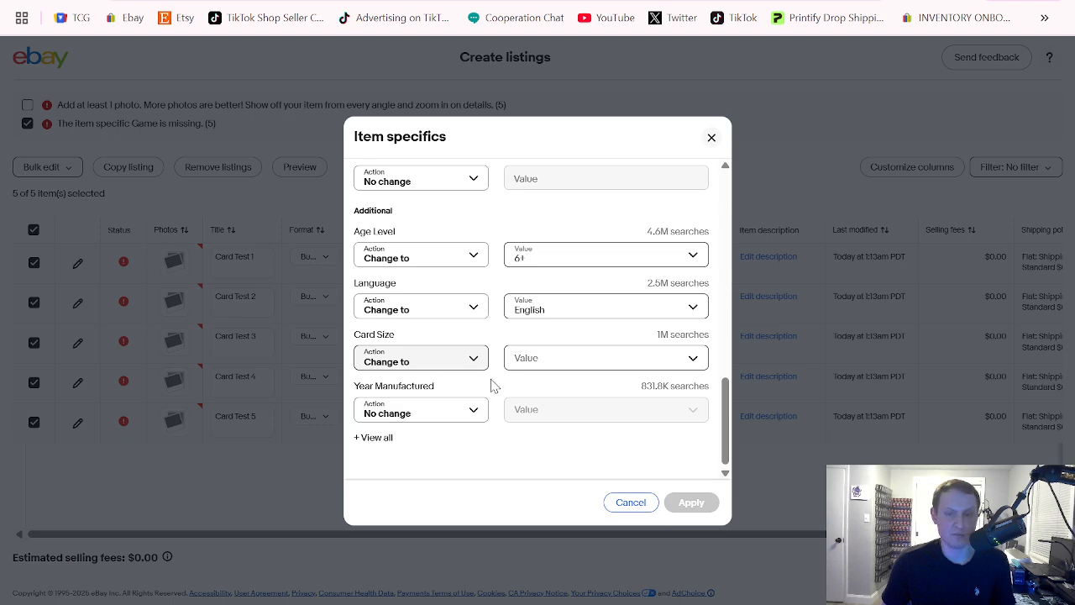
click(540, 359)
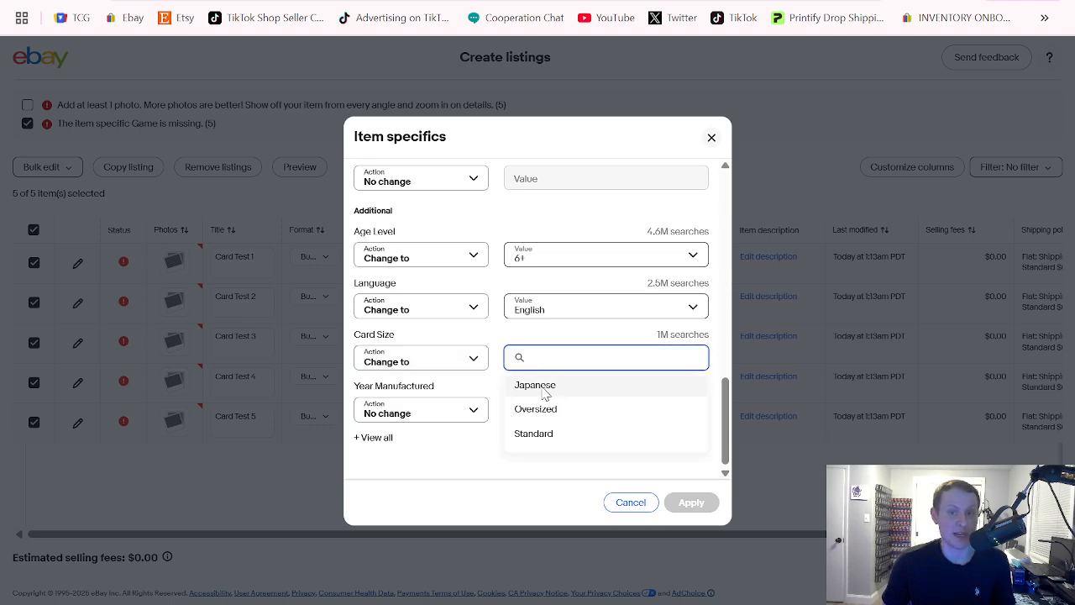
click(544, 388)
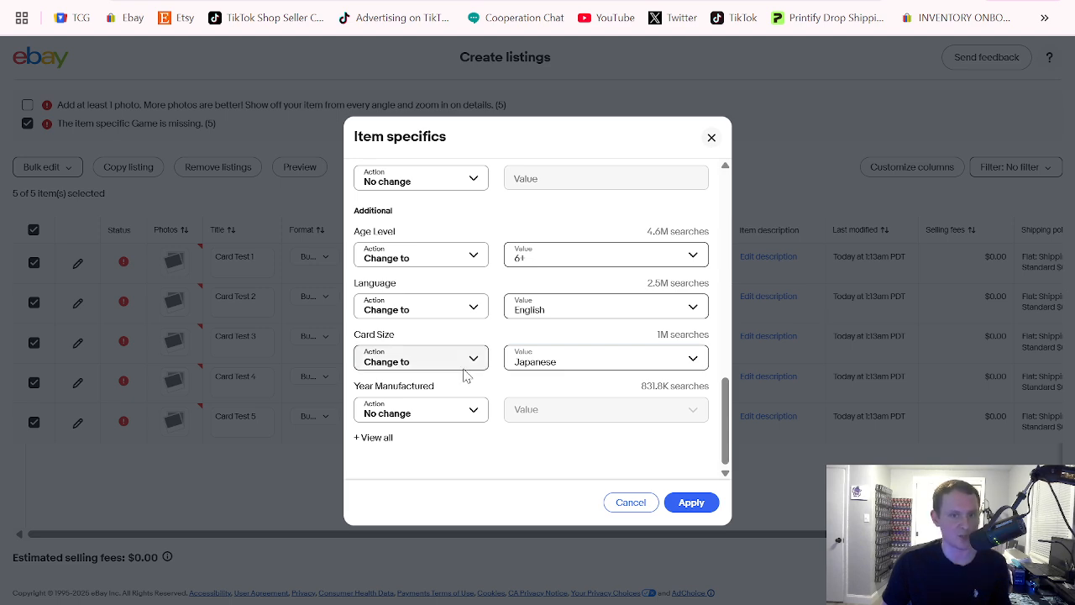
Change the Year Manufactured item specific to 2025 for the selected listings
click(461, 411)
click(423, 456)
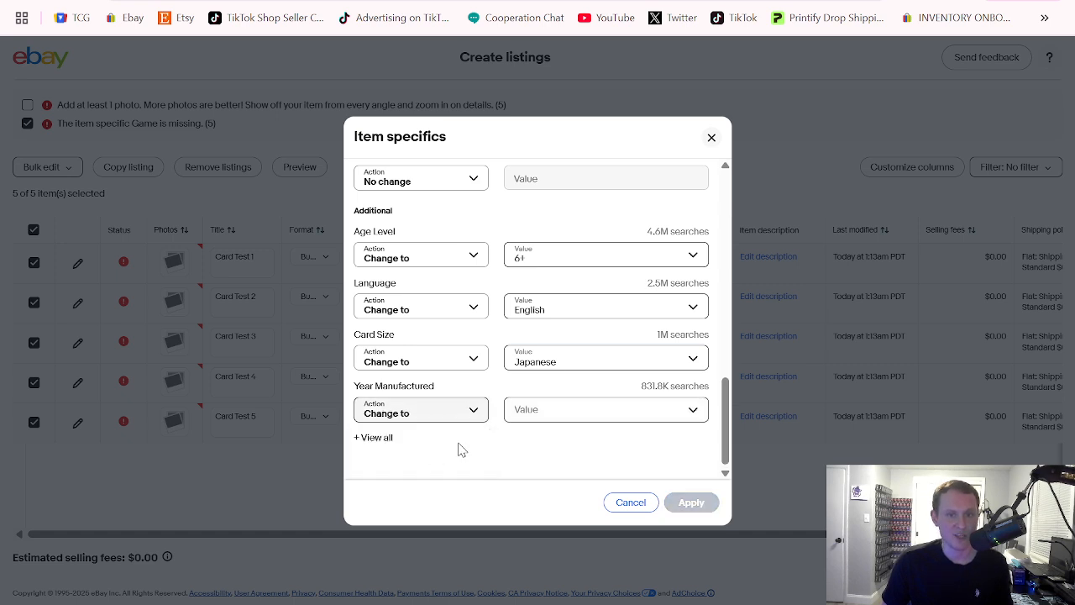
click(539, 408)
text(2025)
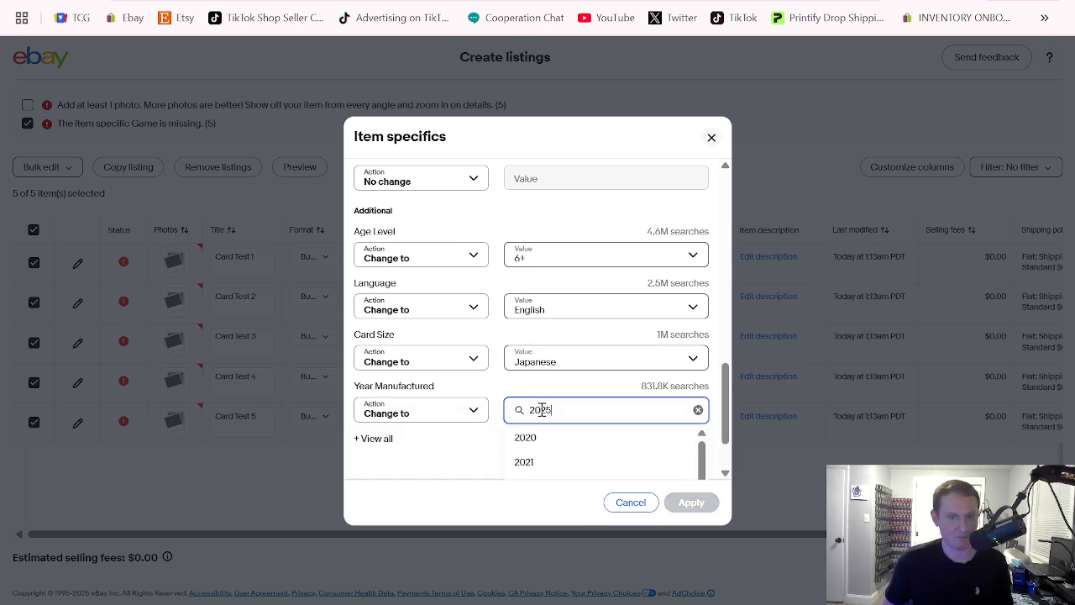
click(526, 437)
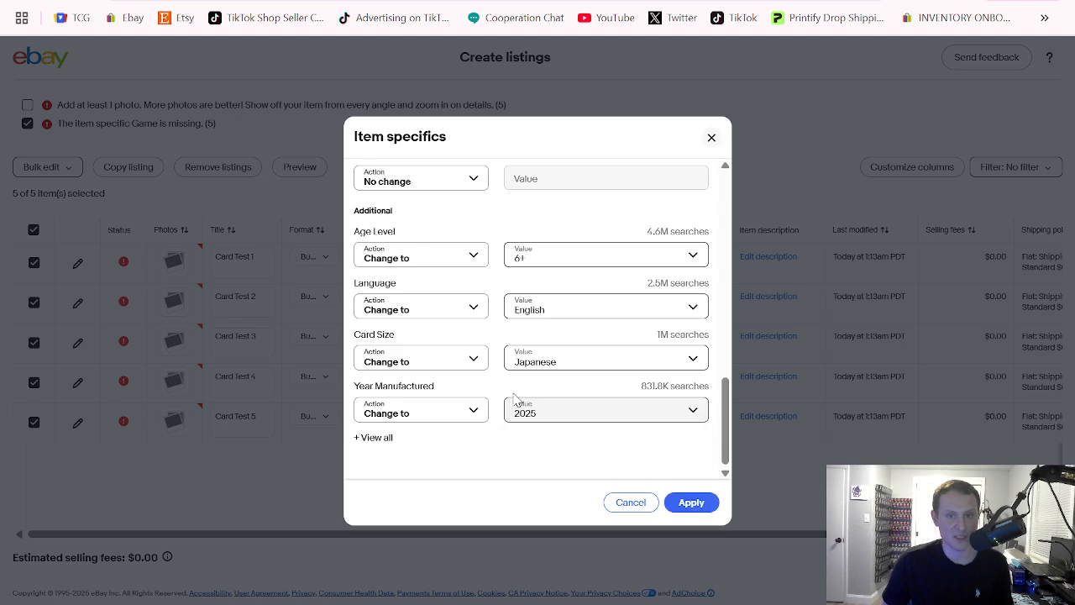
Show all additional item specifics and change the Material to Card Stock
click(378, 438)
scroll(487, 319, down, 2)
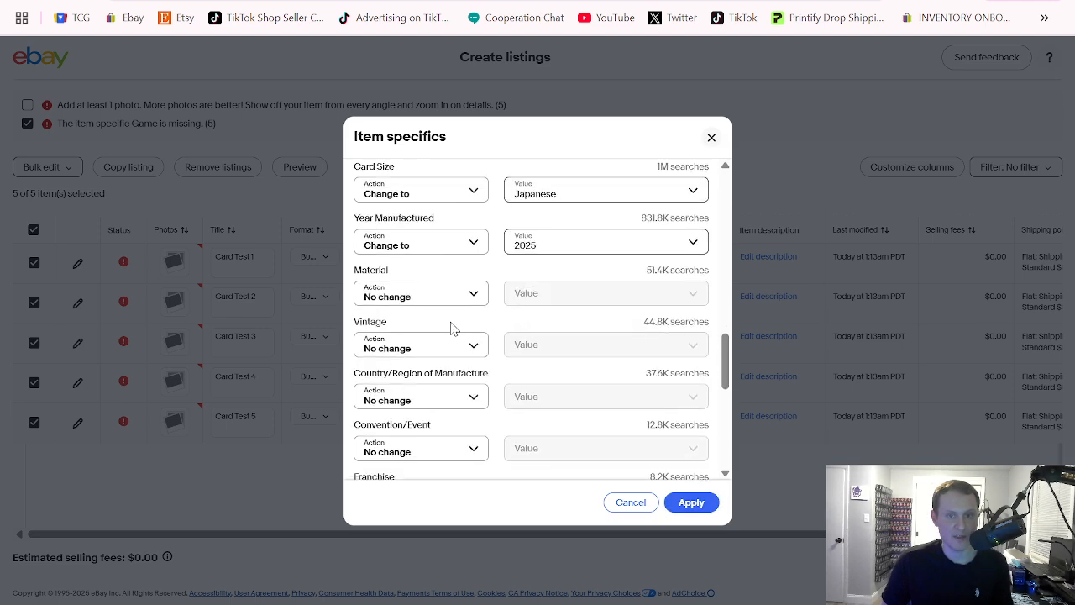
click(444, 293)
click(379, 342)
click(530, 293)
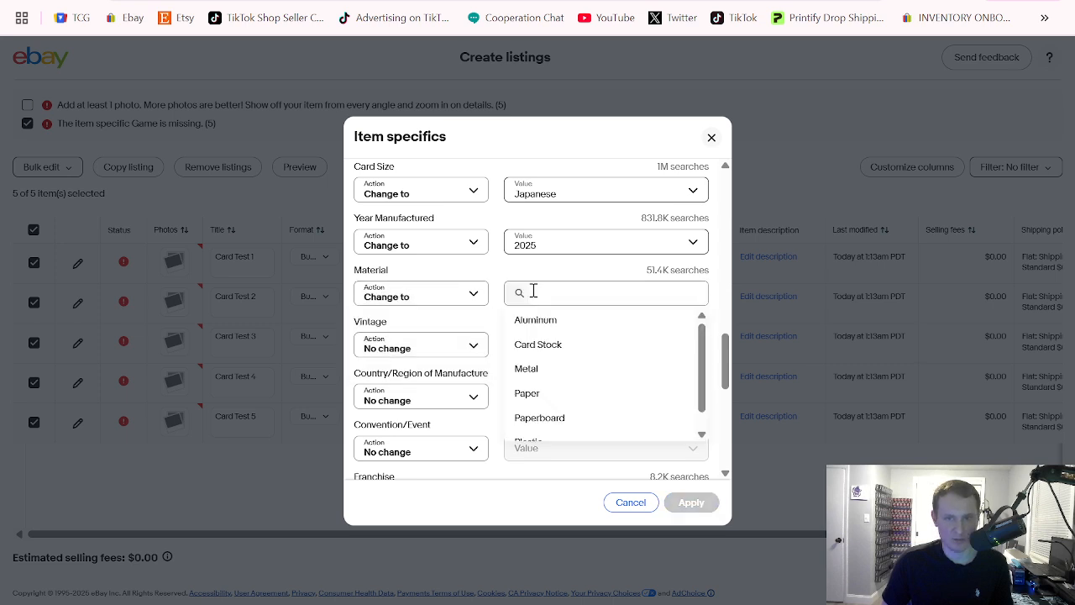
click(544, 346)
Change the Country/Region of Manufacture item specific to United States
click(464, 312)
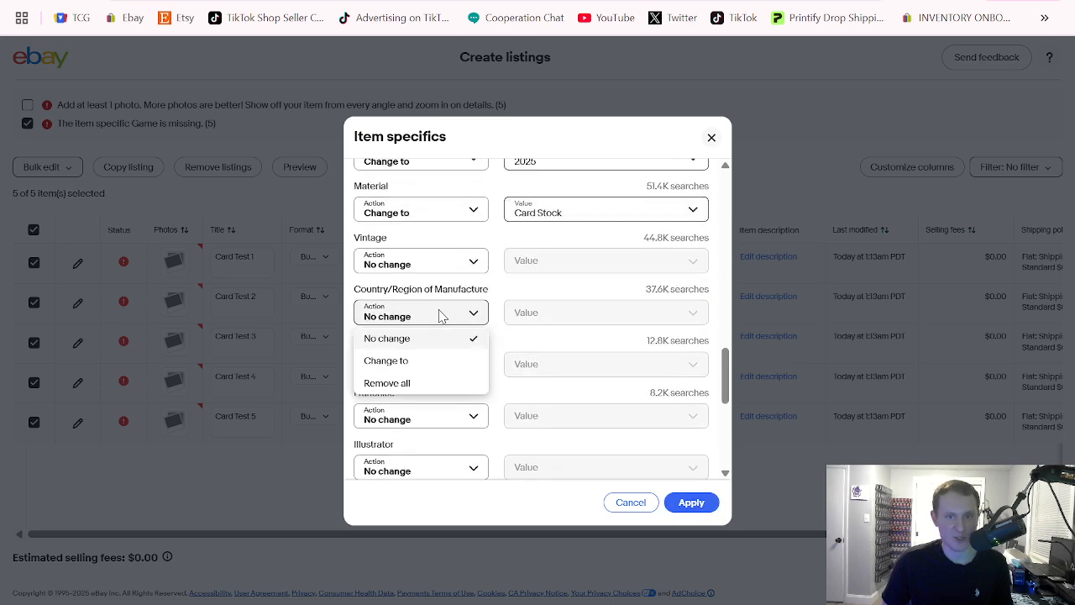
click(439, 359)
click(556, 307)
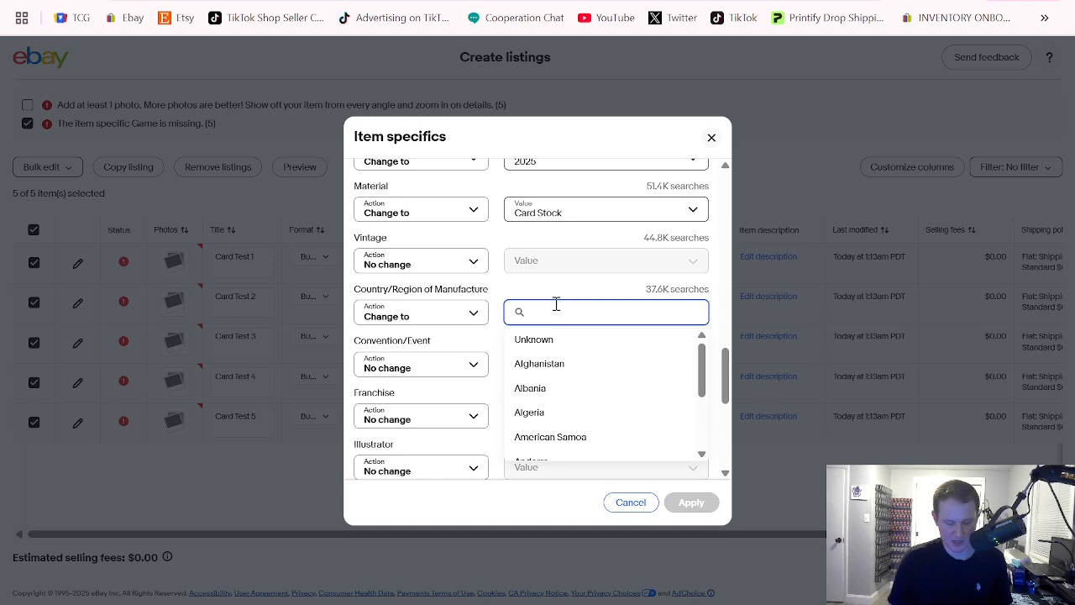
text(united)
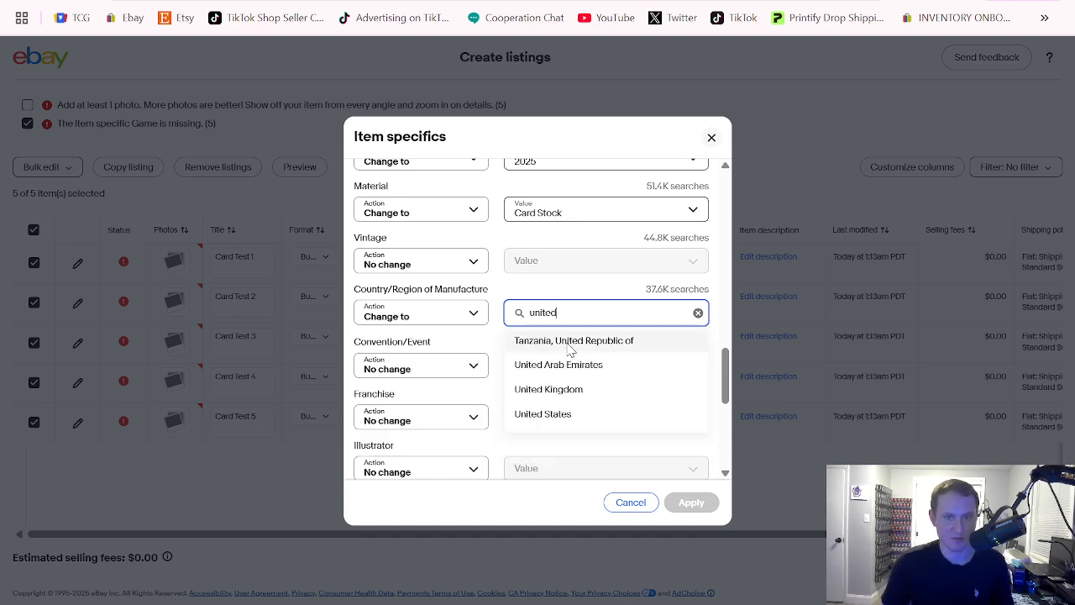
click(566, 414)
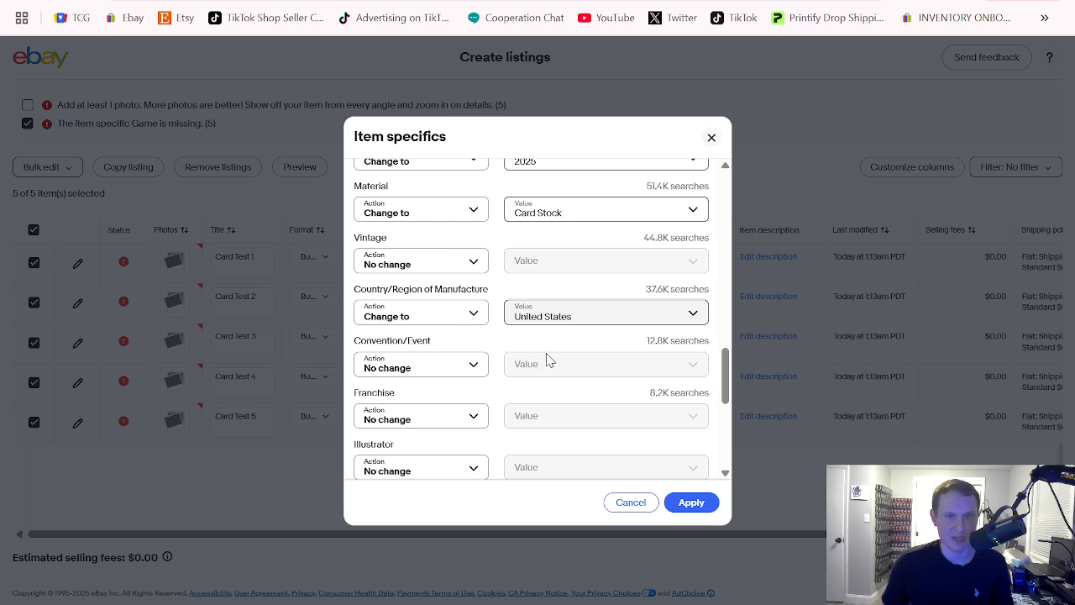
Apply the item specifics changes to the five selected listings
scroll(544, 359, down, 1)
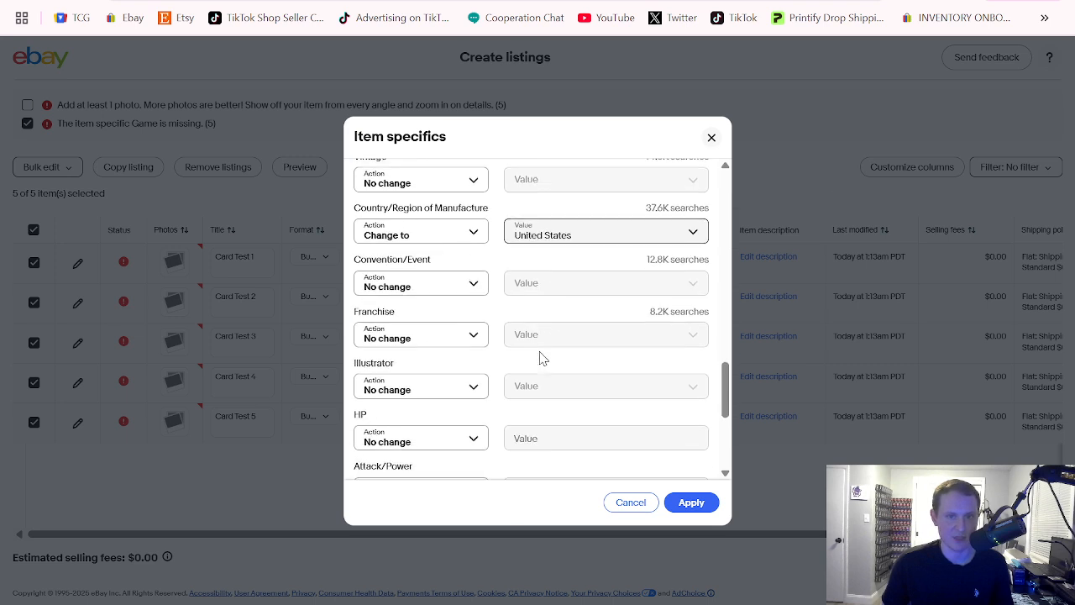
click(692, 504)
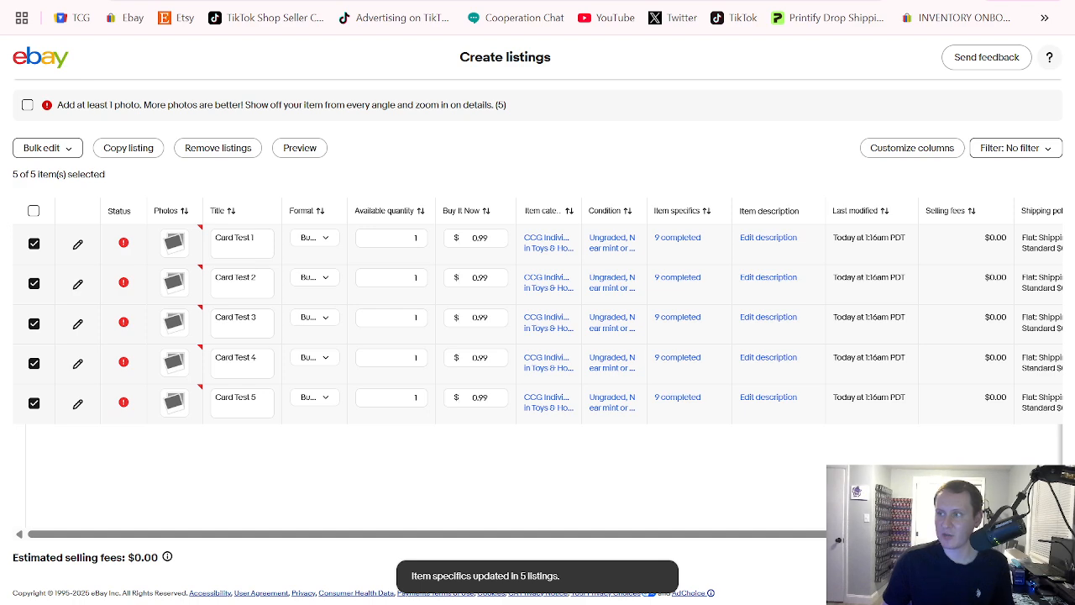
Consult the Take Pics notes in Excel, return to the eBay listings and view the photo upload dialog for Card Test 1
key(alt+Tab)
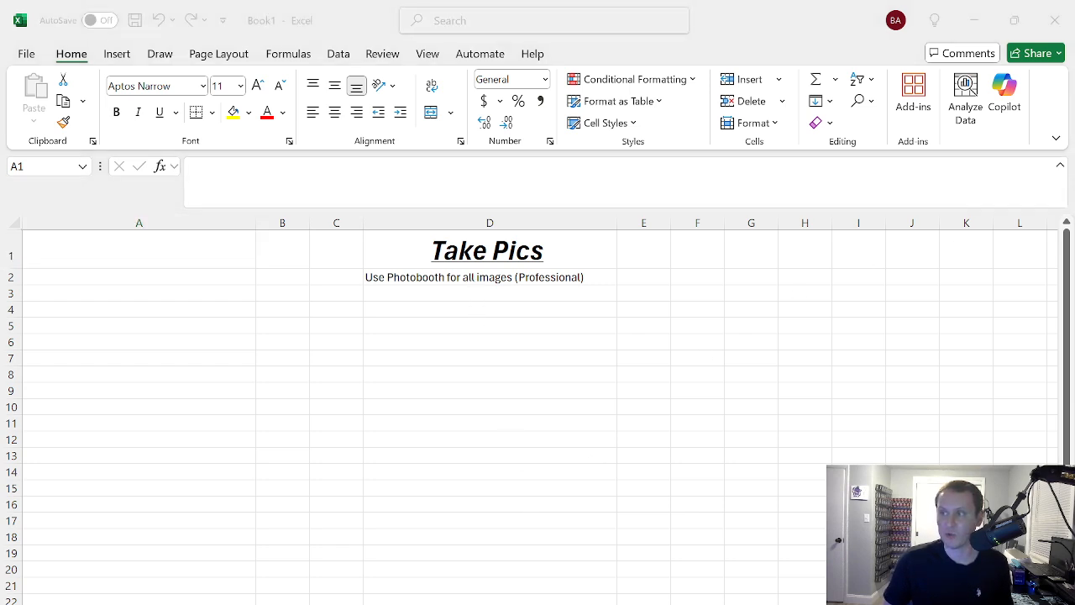
key(alt+Tab)
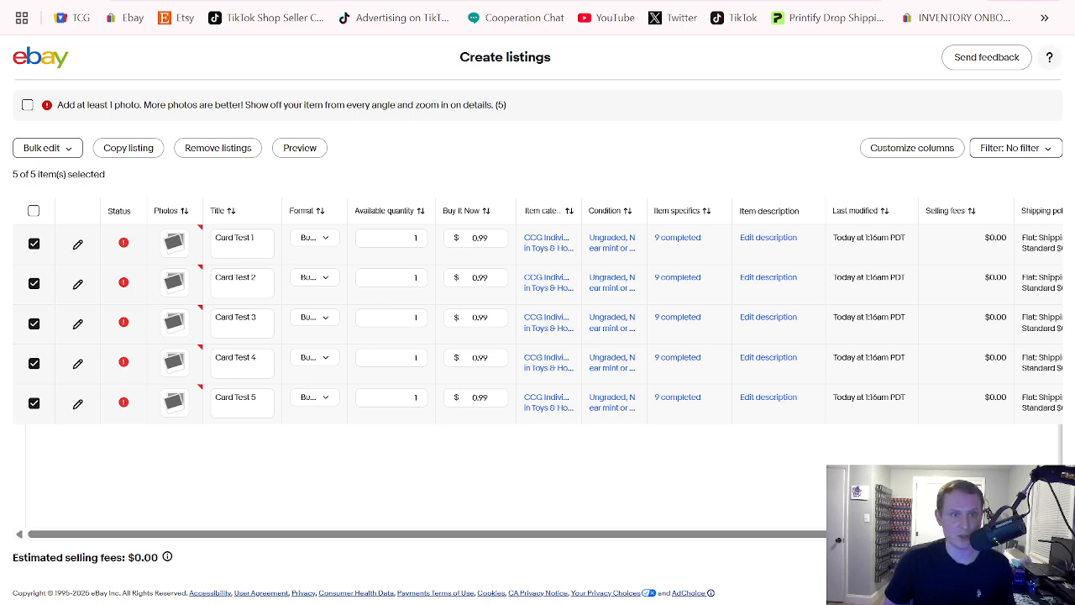
click(173, 245)
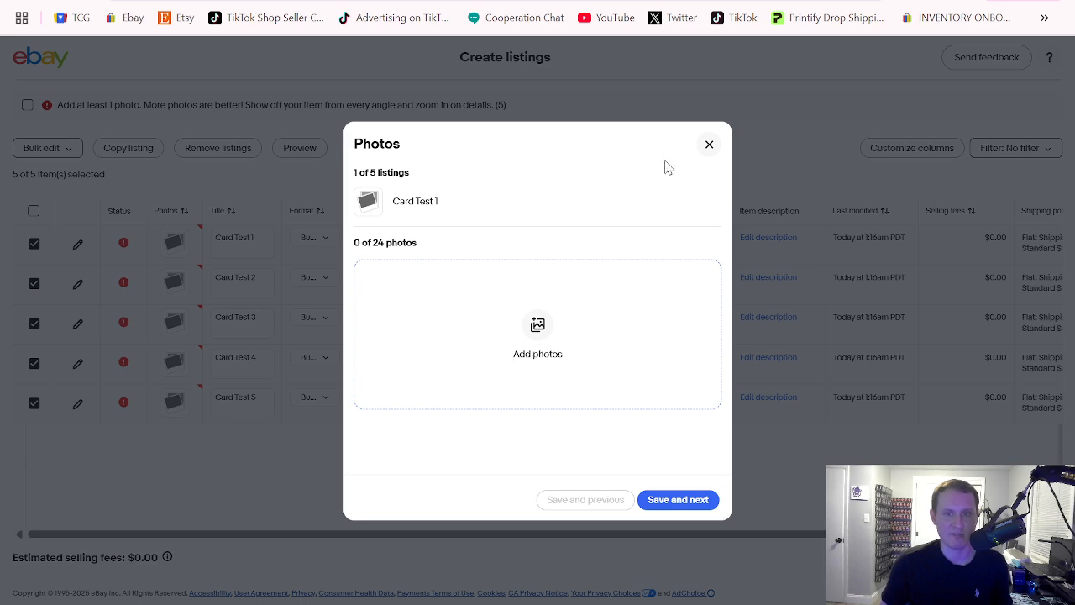
click(709, 145)
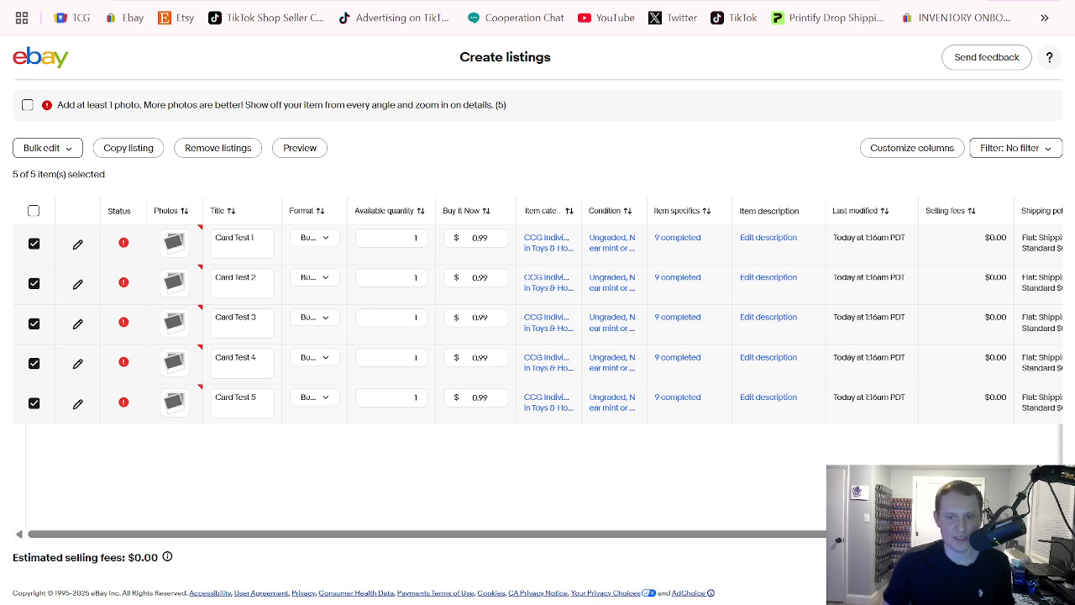
Set the available quantity of the Card Test 1 listing to 10
click(407, 239)
double_click(407, 241)
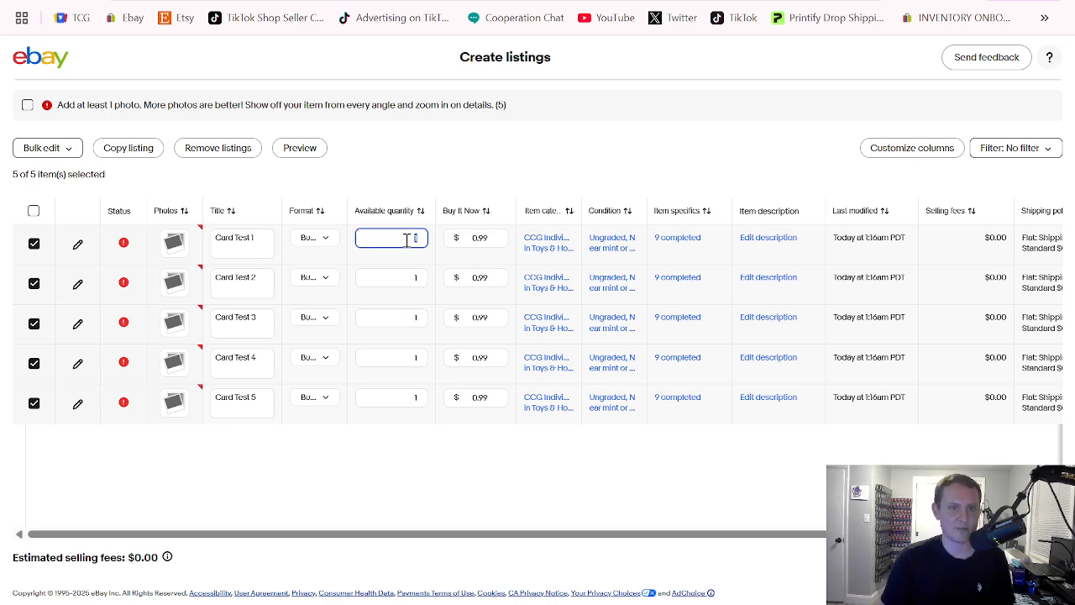
text(10)
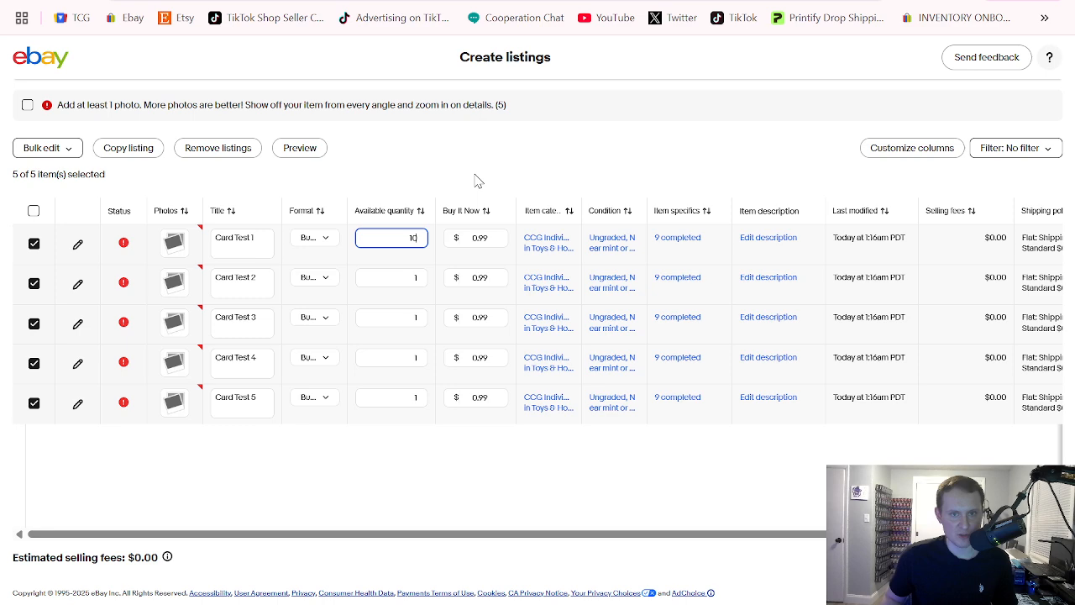
key(Return)
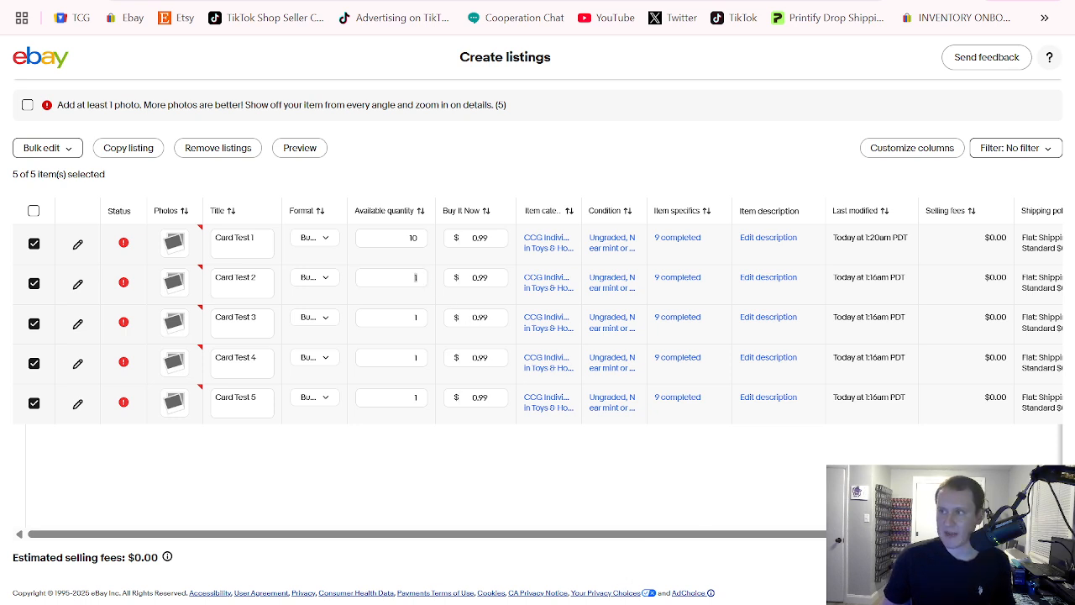
Switch to the Excel notes and view the Inventory Count and TCGPlayer Listings sections
key(alt+Tab)
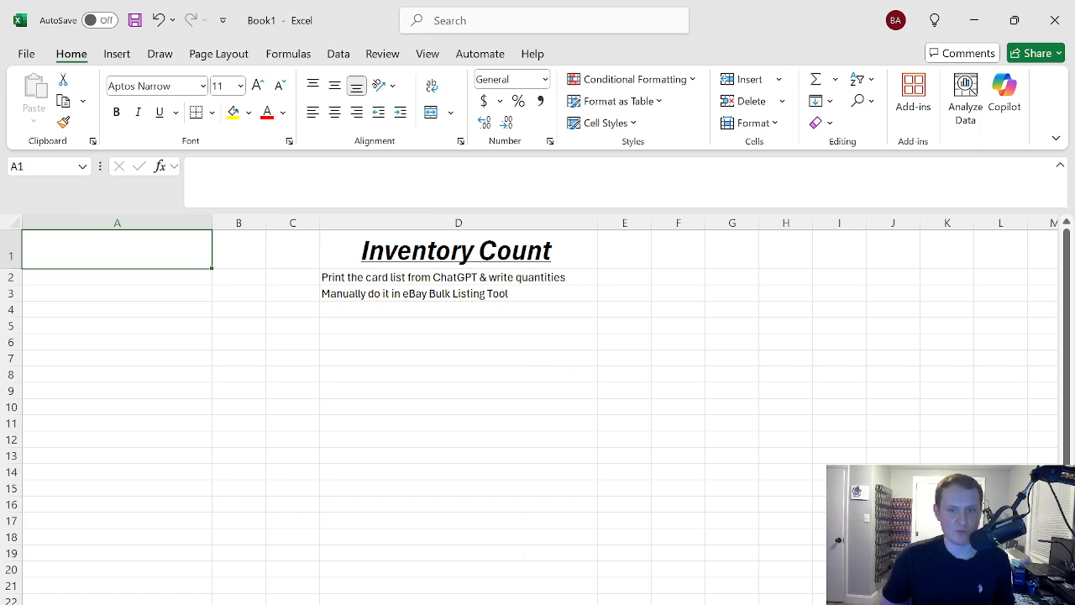
click(523, 604)
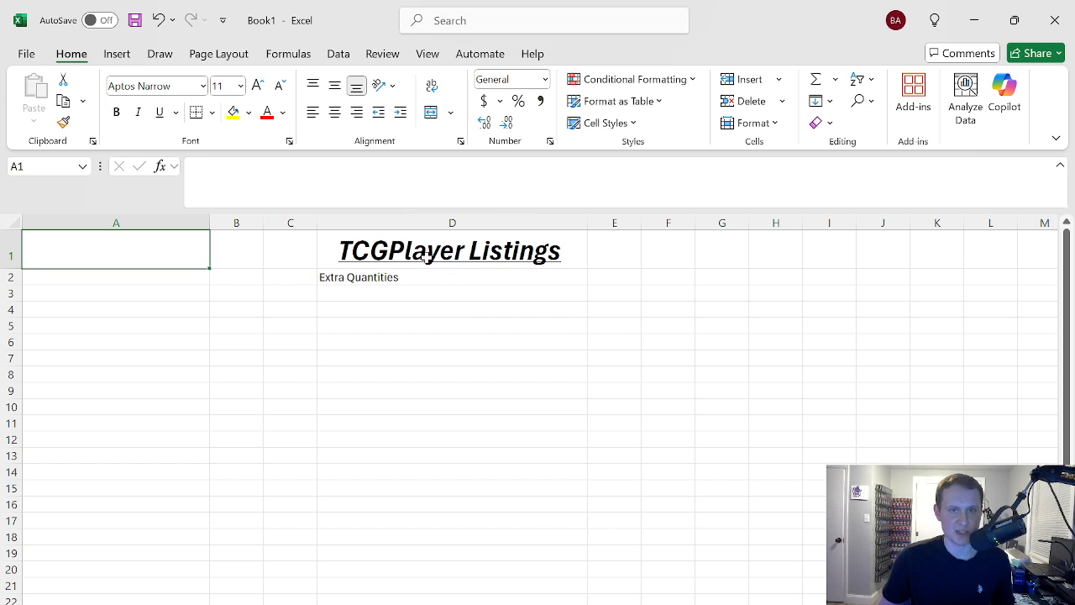